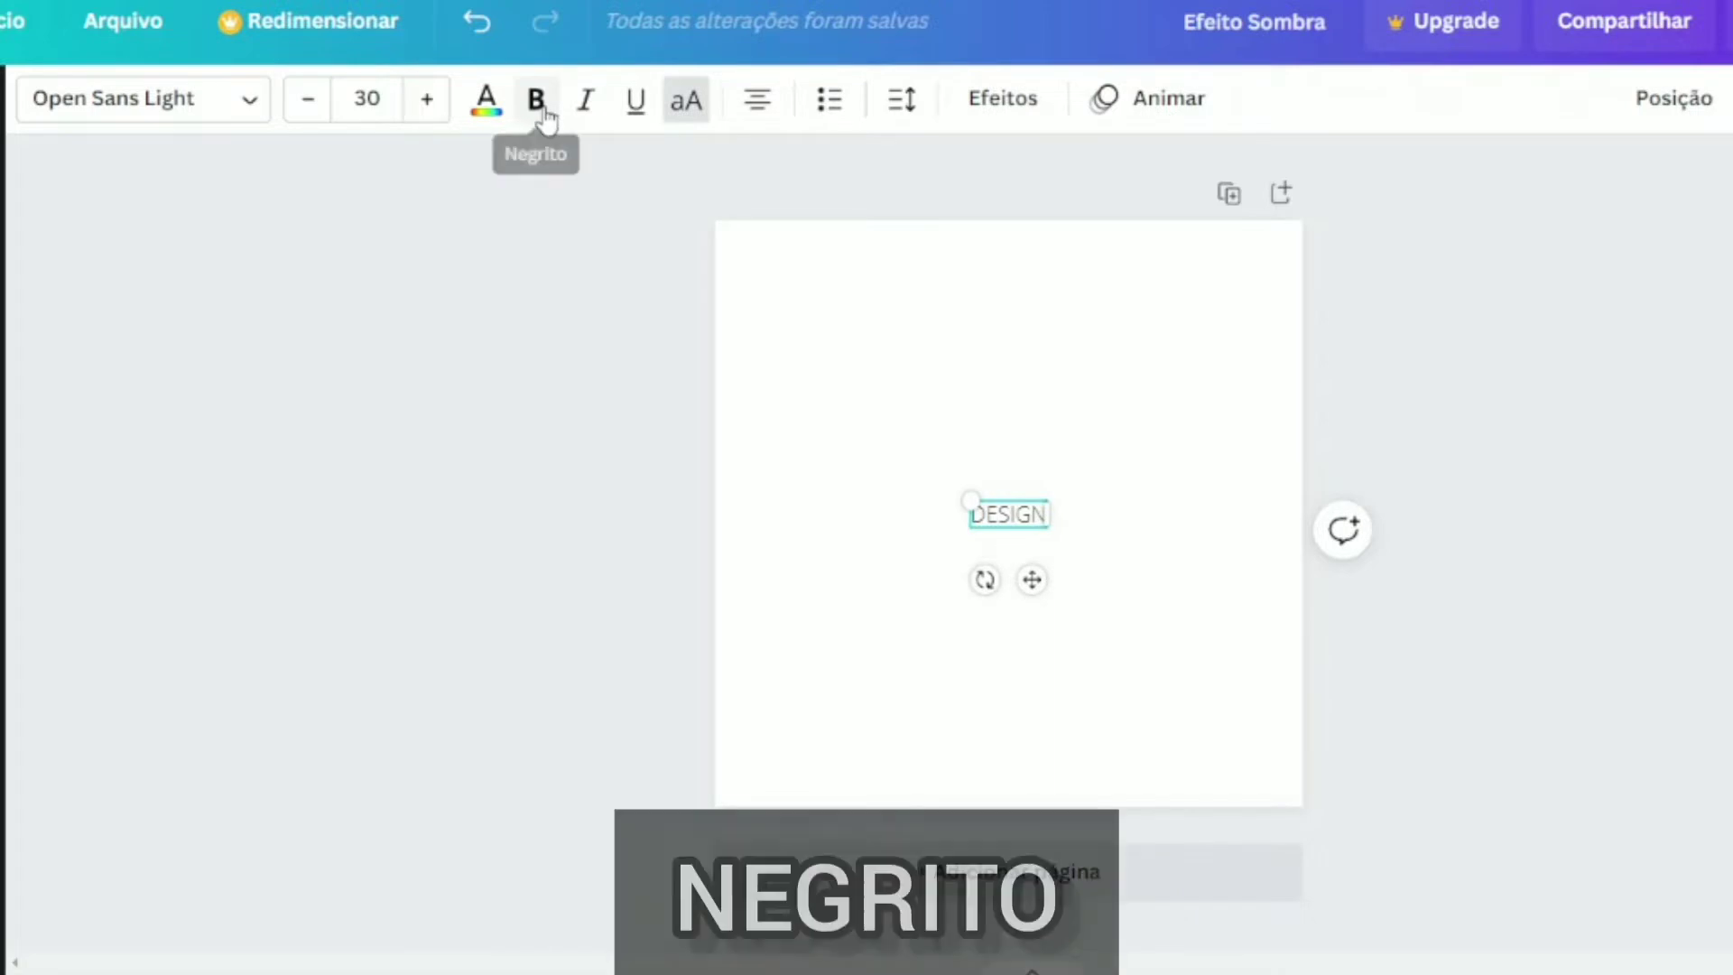
# Step: Make the DESIGN text bold and change its font to Antonio Bold
pyautogui.click(540, 108)
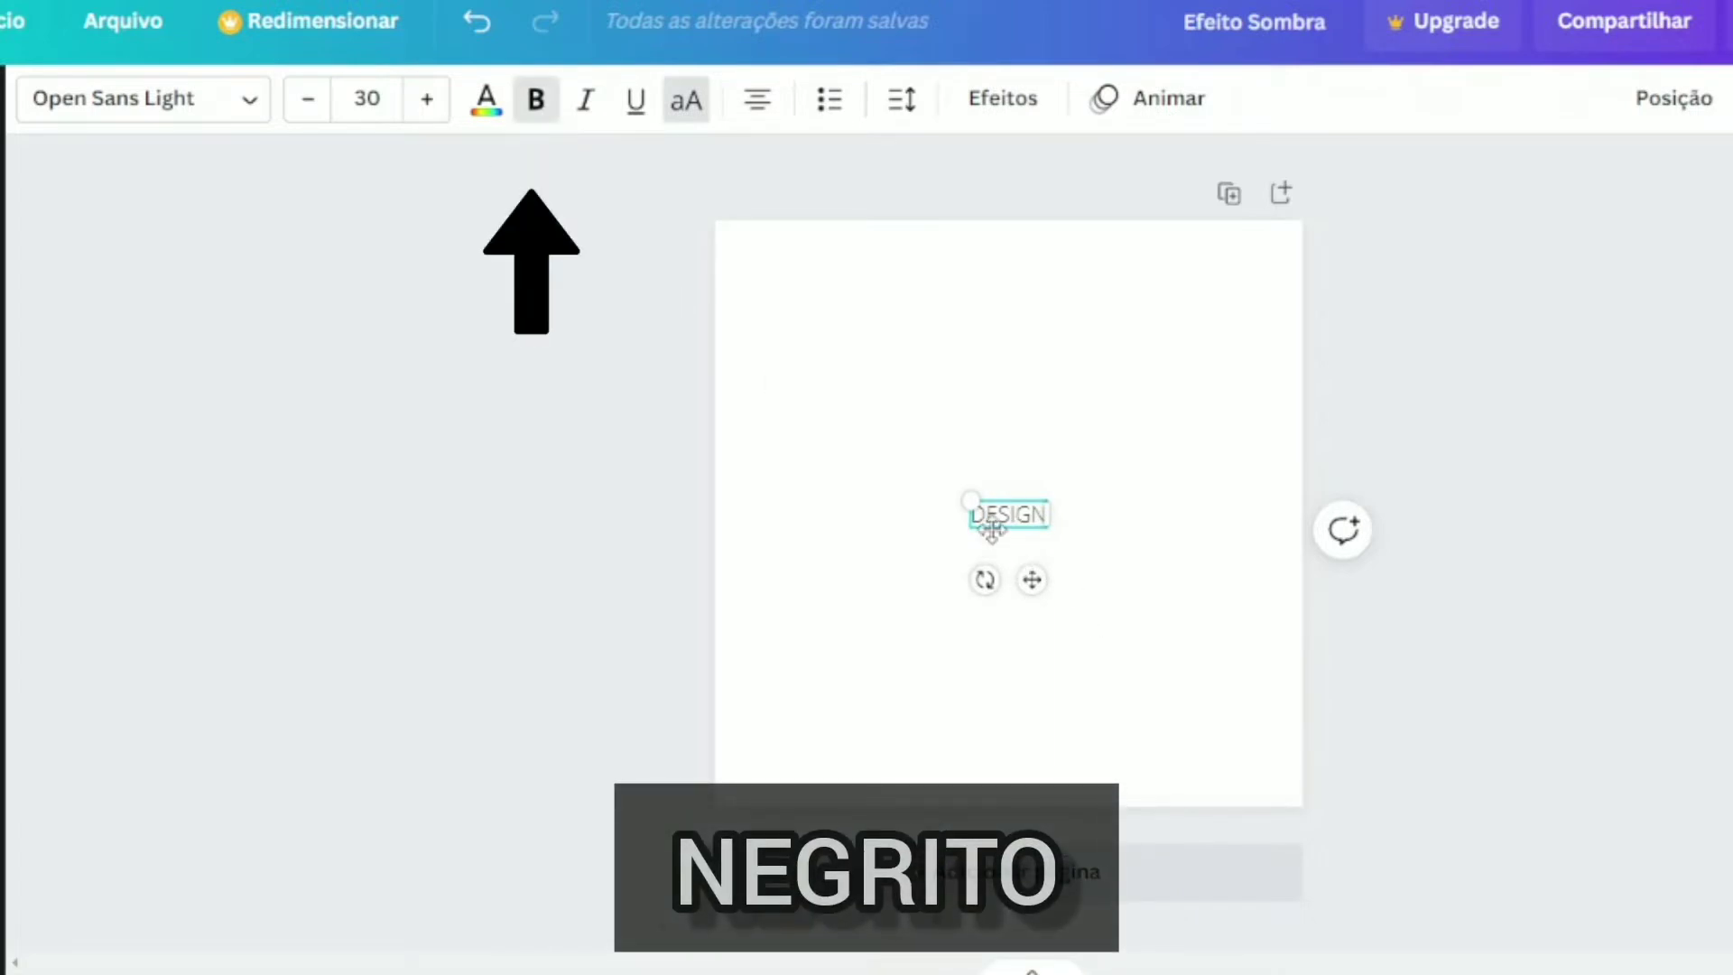
pyautogui.doubleClick(1007, 516)
pyautogui.click(532, 103)
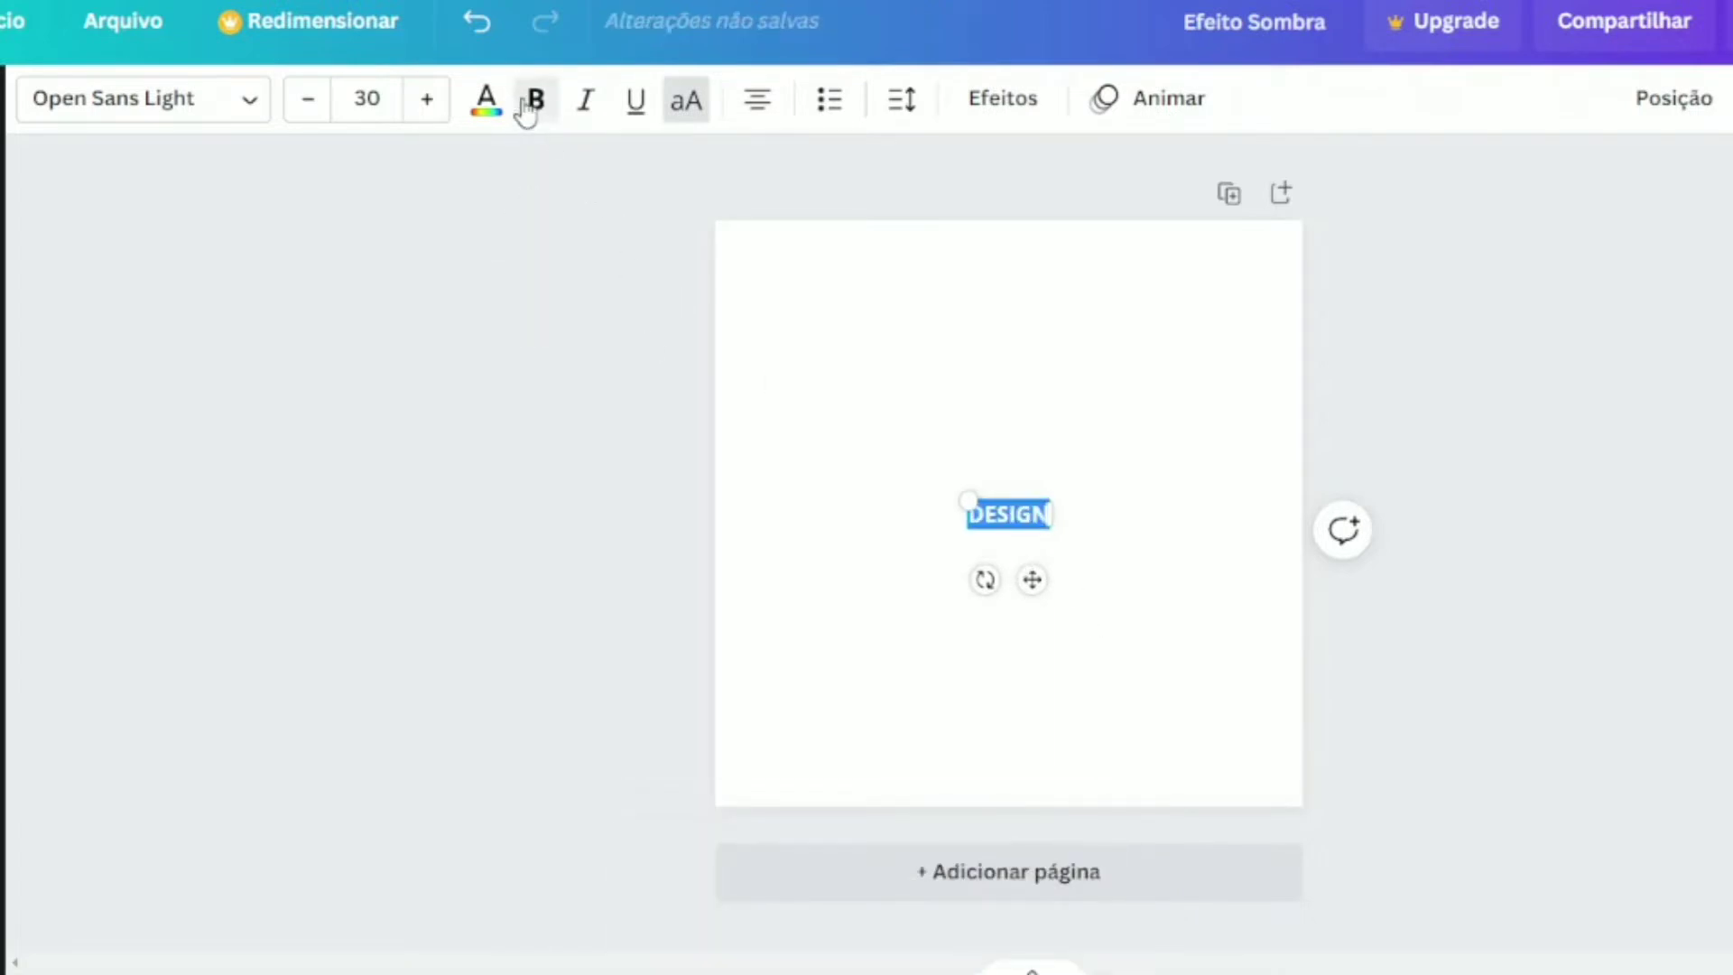
pyautogui.click(251, 107)
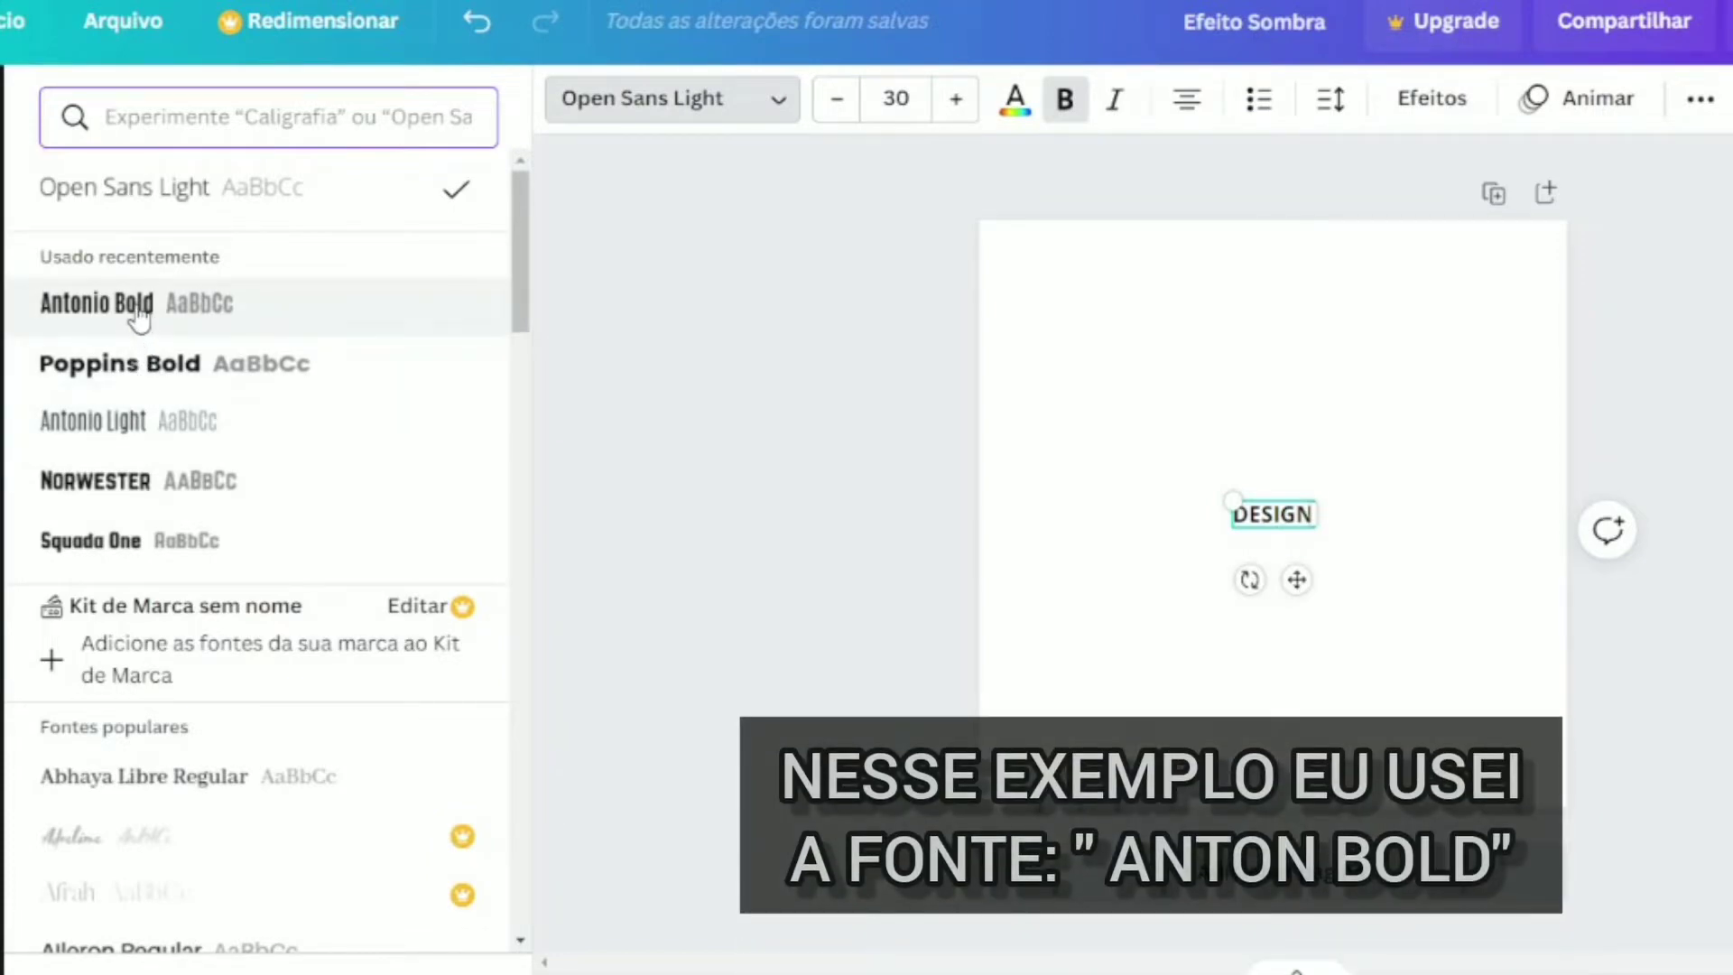
pyautogui.click(137, 312)
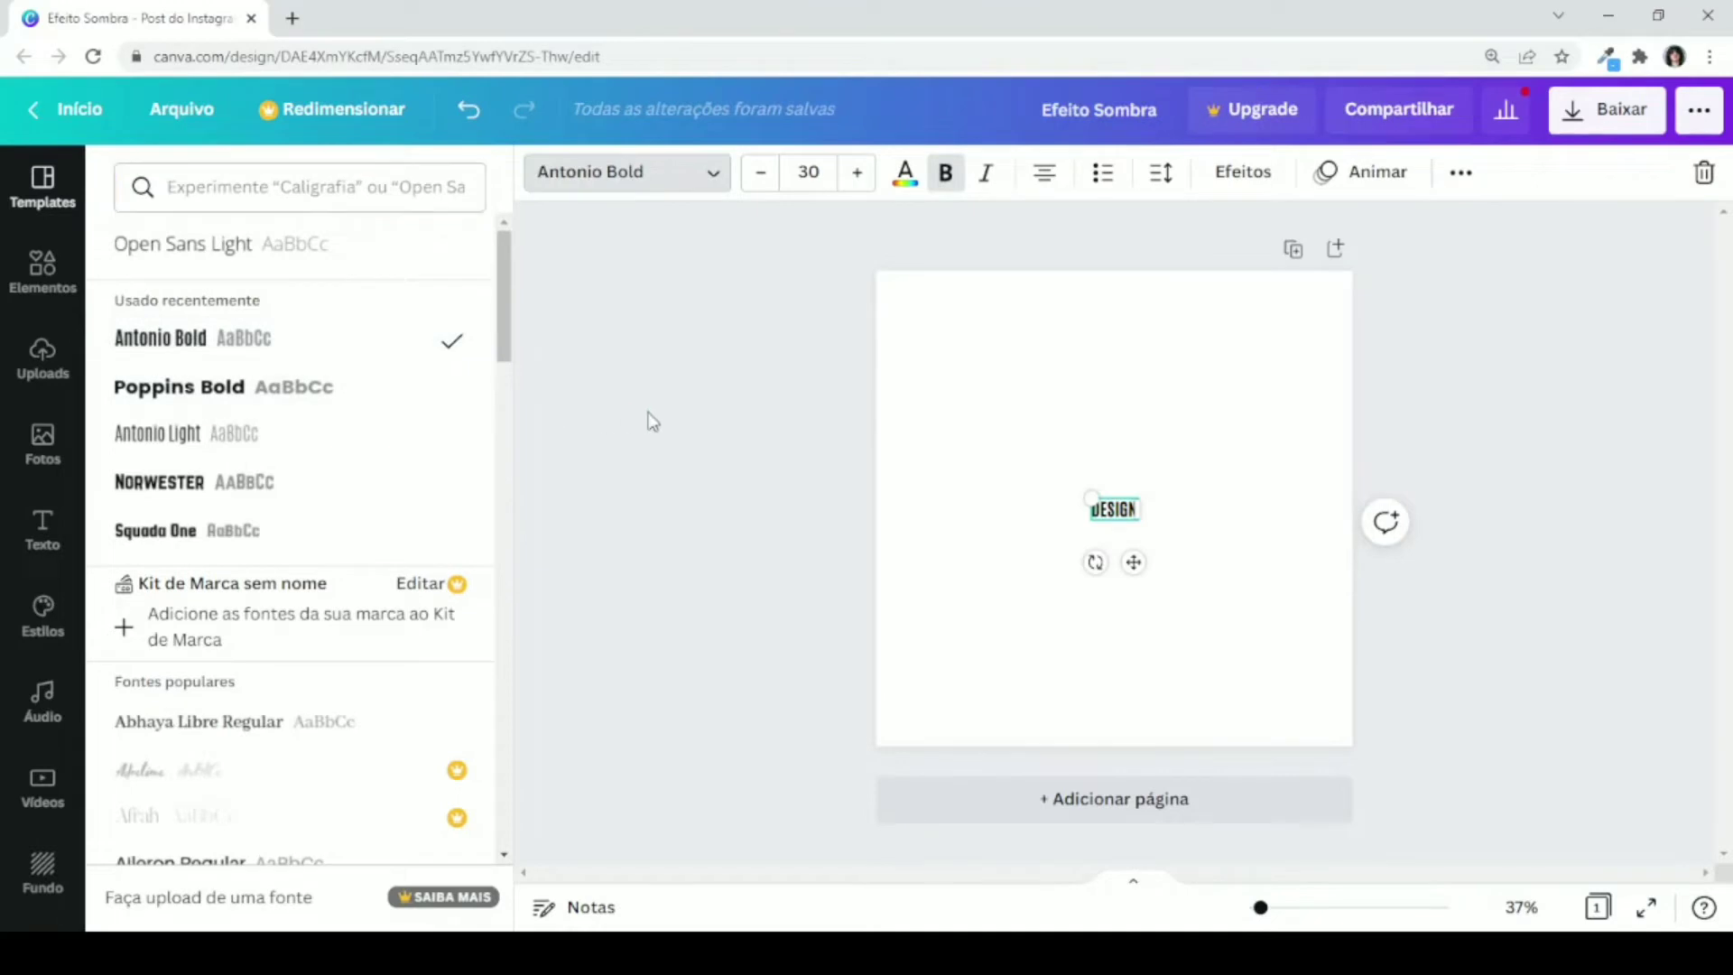
# Step: Enlarge the DESIGN text to a large headline and centre it on the page
pyautogui.click(650, 418)
pyautogui.click(903, 513)
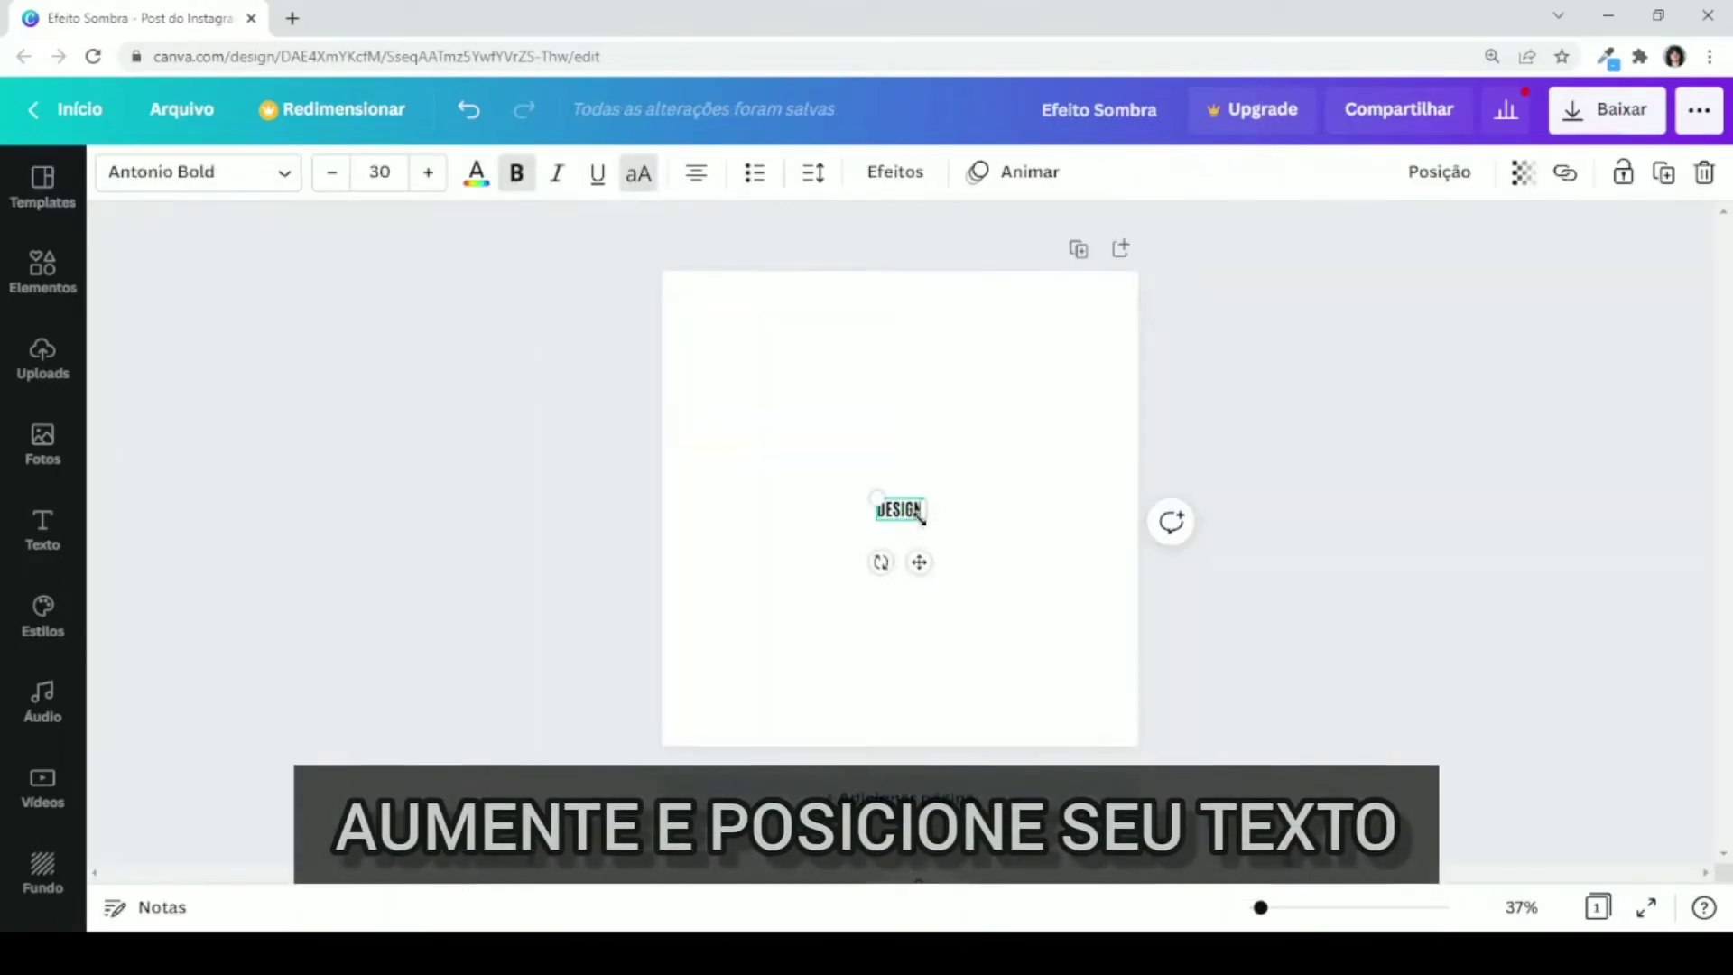
pyautogui.moveTo(922, 519); pyautogui.dragTo(1133, 658)
pyautogui.moveTo(1058, 567); pyautogui.dragTo(952, 518)
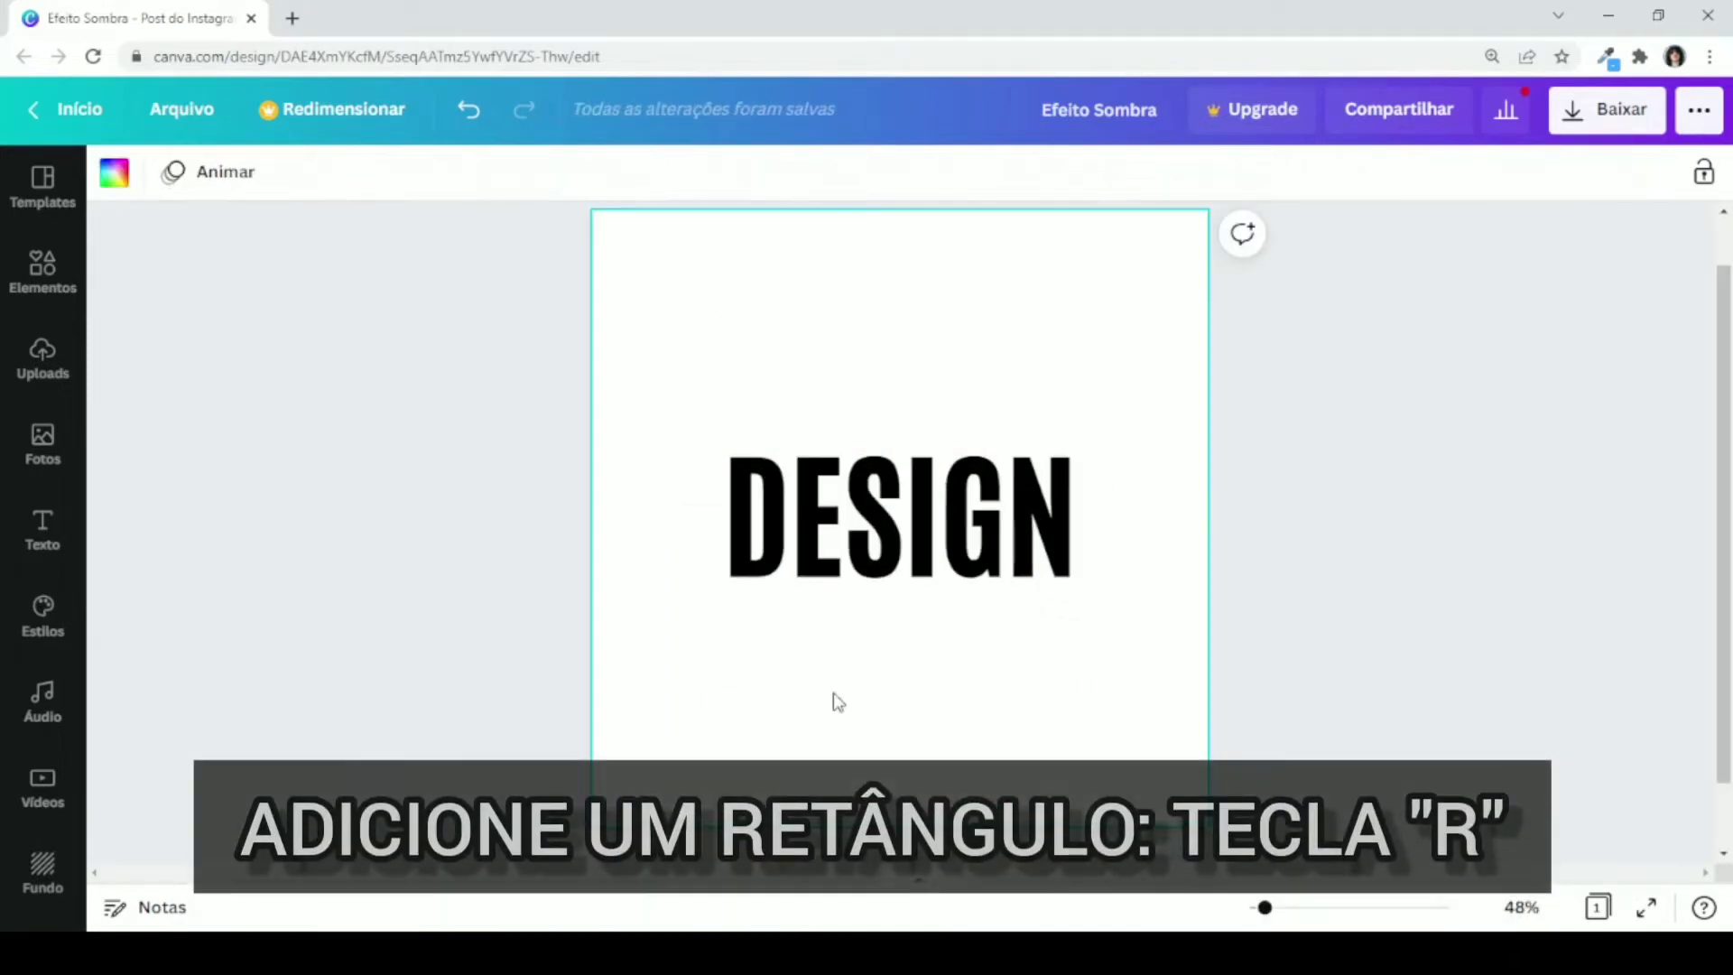
# Step: Add a rectangle, rotate it to a diamond orientation of about 45 degrees and narrow it into a diagonal strip
pyautogui.press('r')
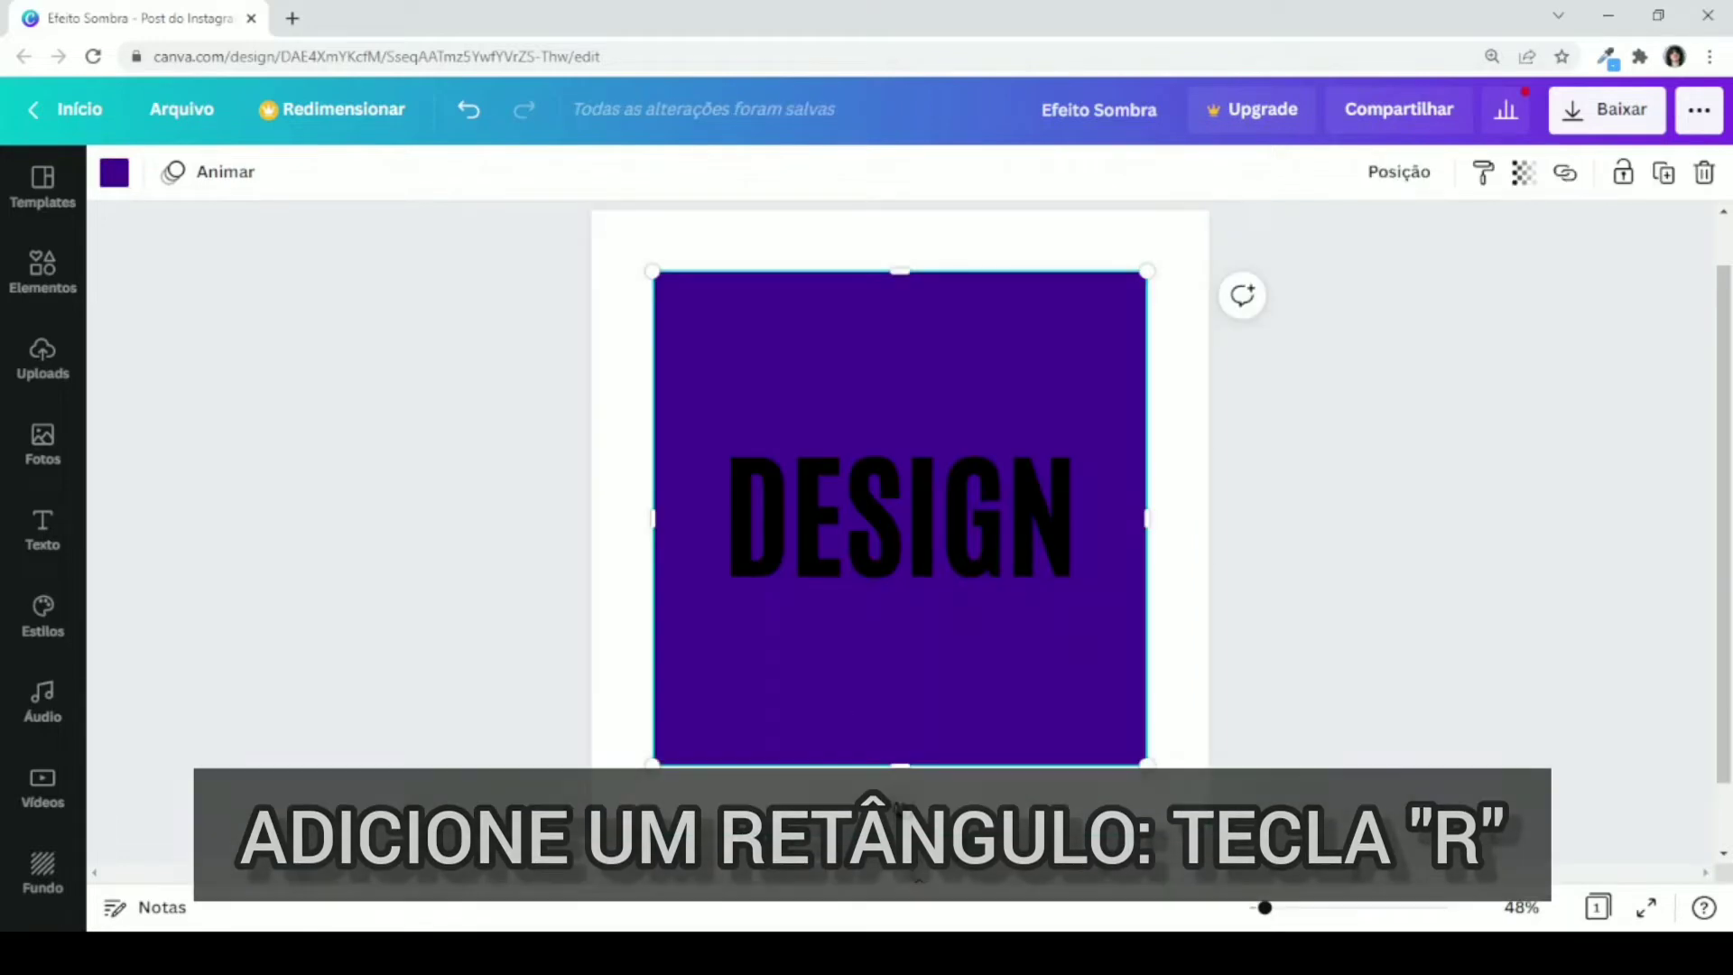
pyautogui.moveTo(900, 807); pyautogui.dragTo(1242, 800)
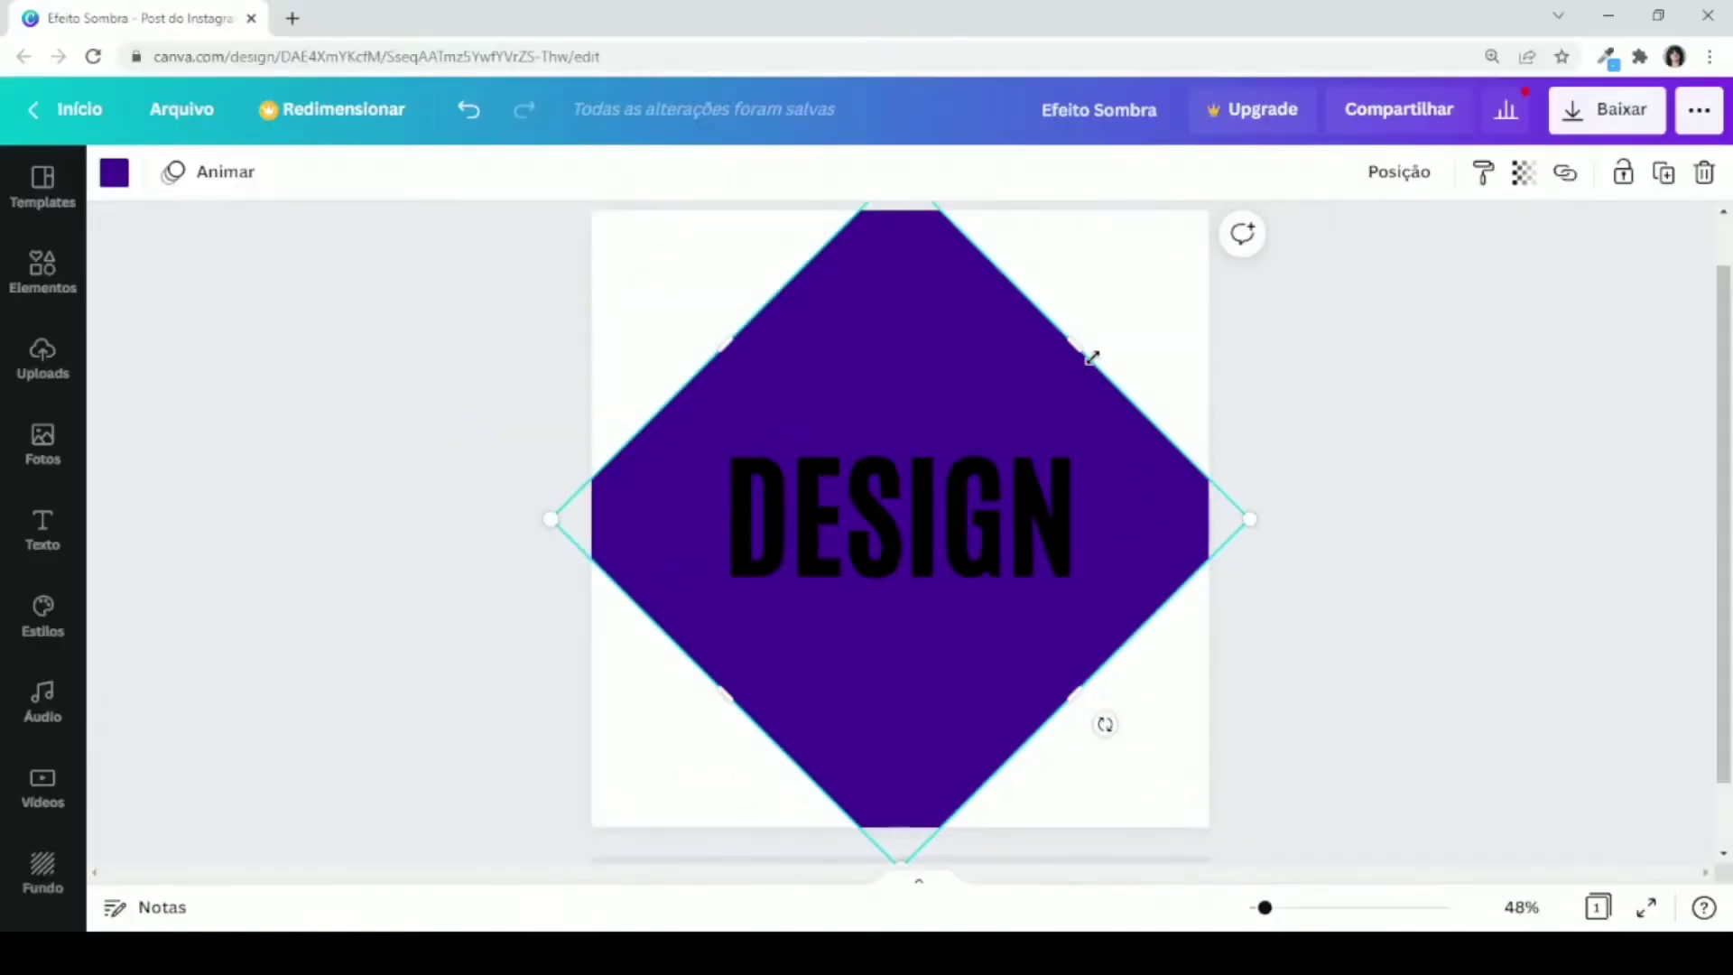
pyautogui.moveTo(1091, 357); pyautogui.dragTo(785, 643)
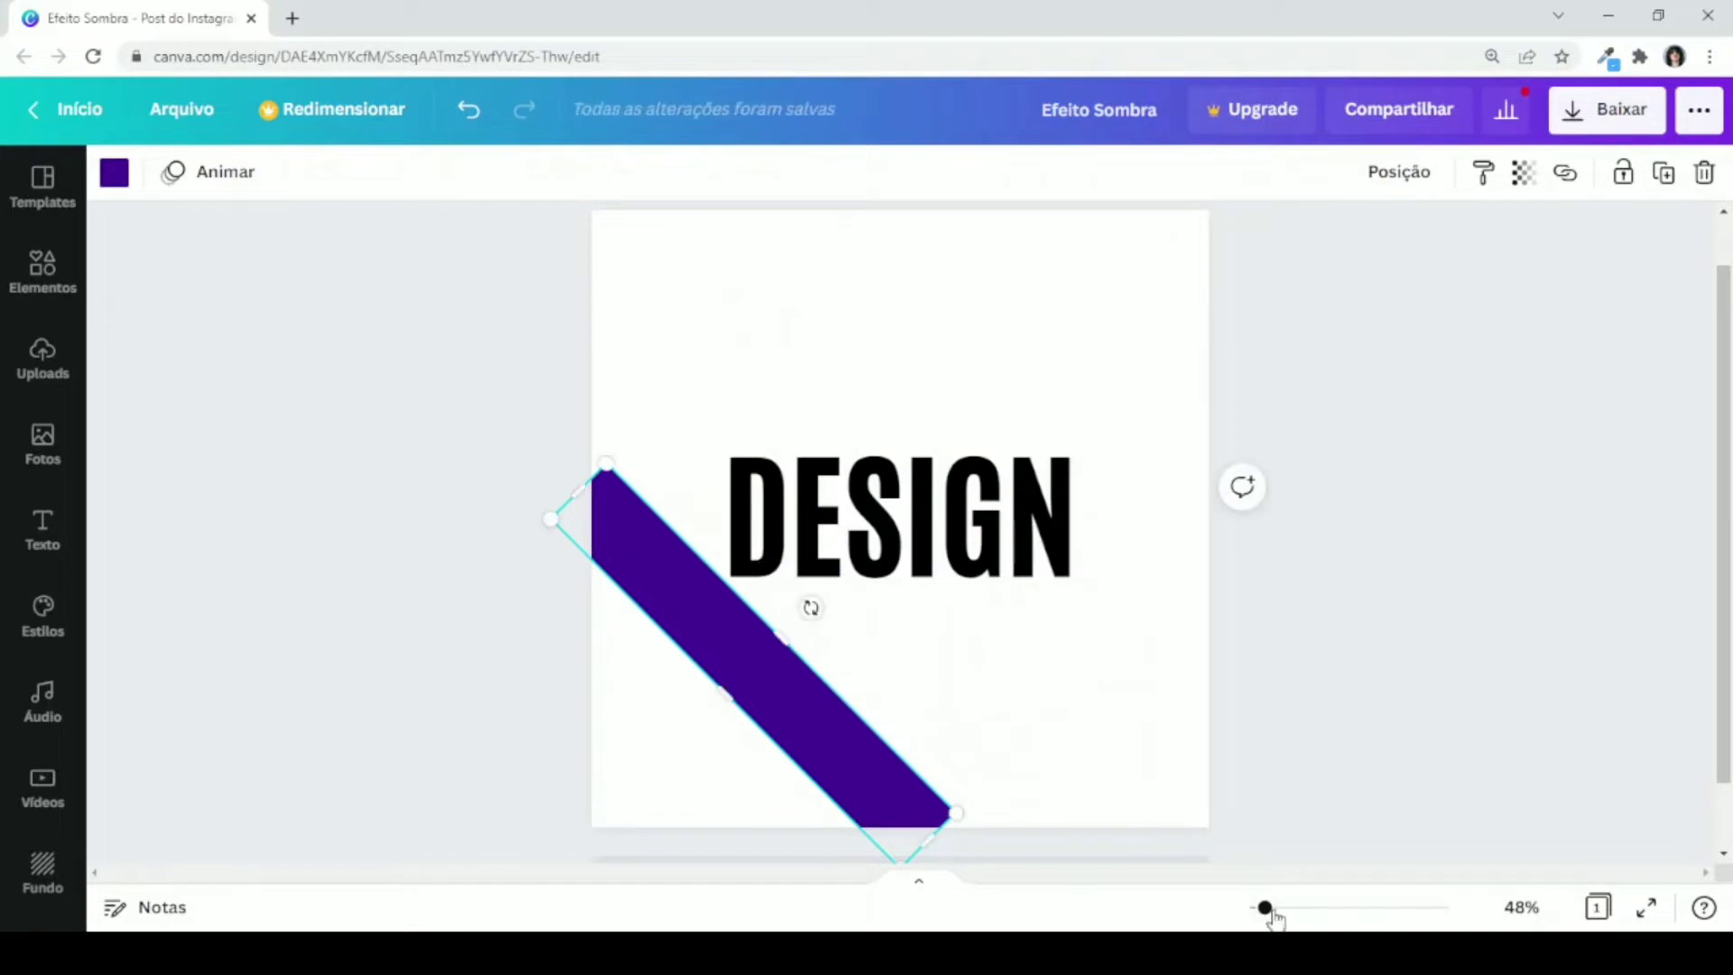
# Step: Move the diagonal strip so its corner meets the lower-left corner of the D and narrow it slightly
pyautogui.moveTo(1273, 916); pyautogui.dragTo(1292, 914)
pyautogui.scroll(-2, 1052, 722)
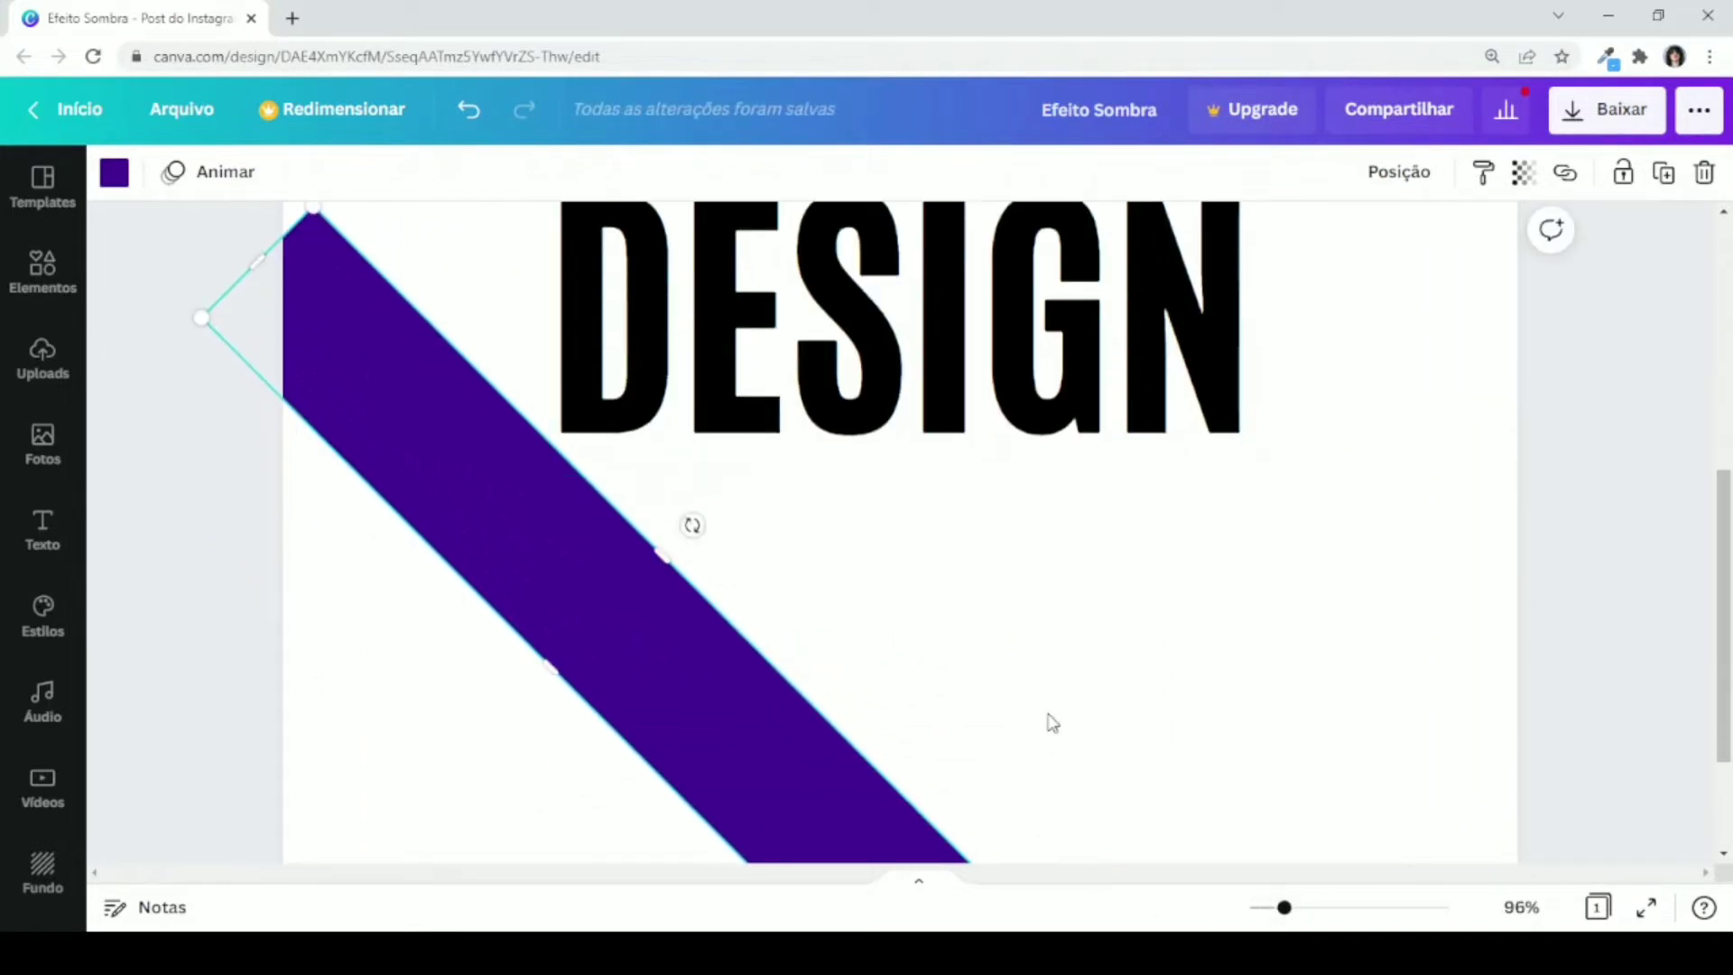
pyautogui.moveTo(683, 618); pyautogui.dragTo(1021, 716)
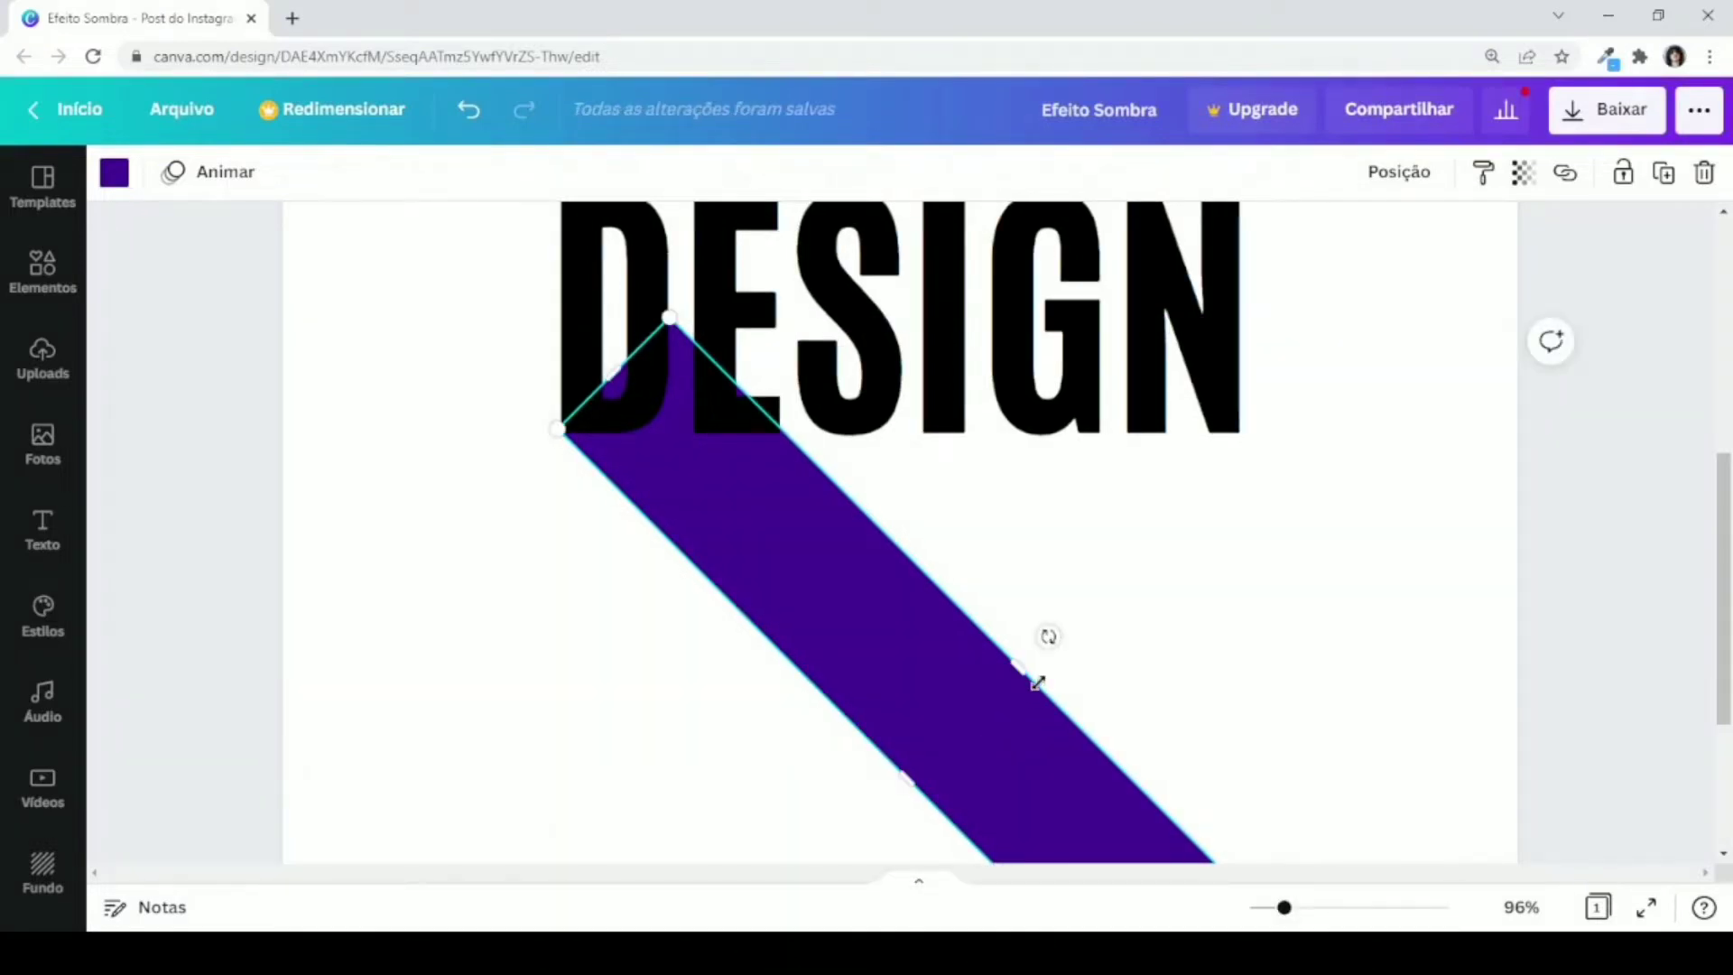
pyautogui.moveTo(1031, 682); pyautogui.dragTo(897, 688)
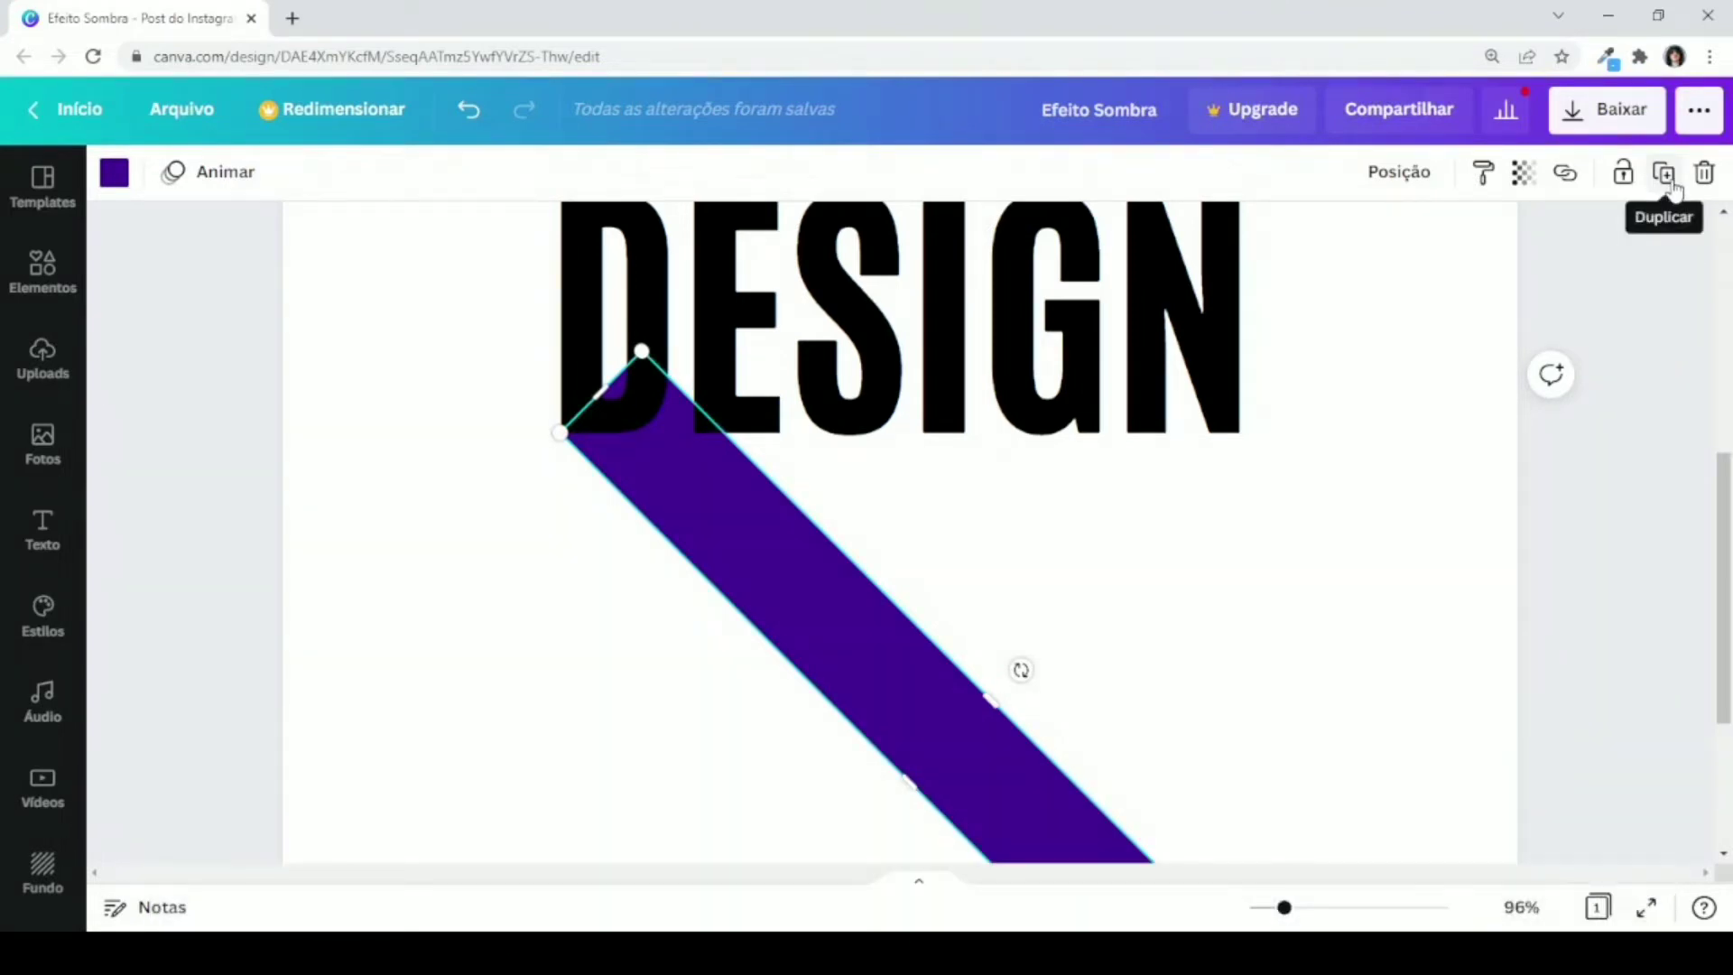
# Step: Duplicate the strip, place the copy higher against the D's left edge and make it slightly narrower
pyautogui.click(1665, 175)
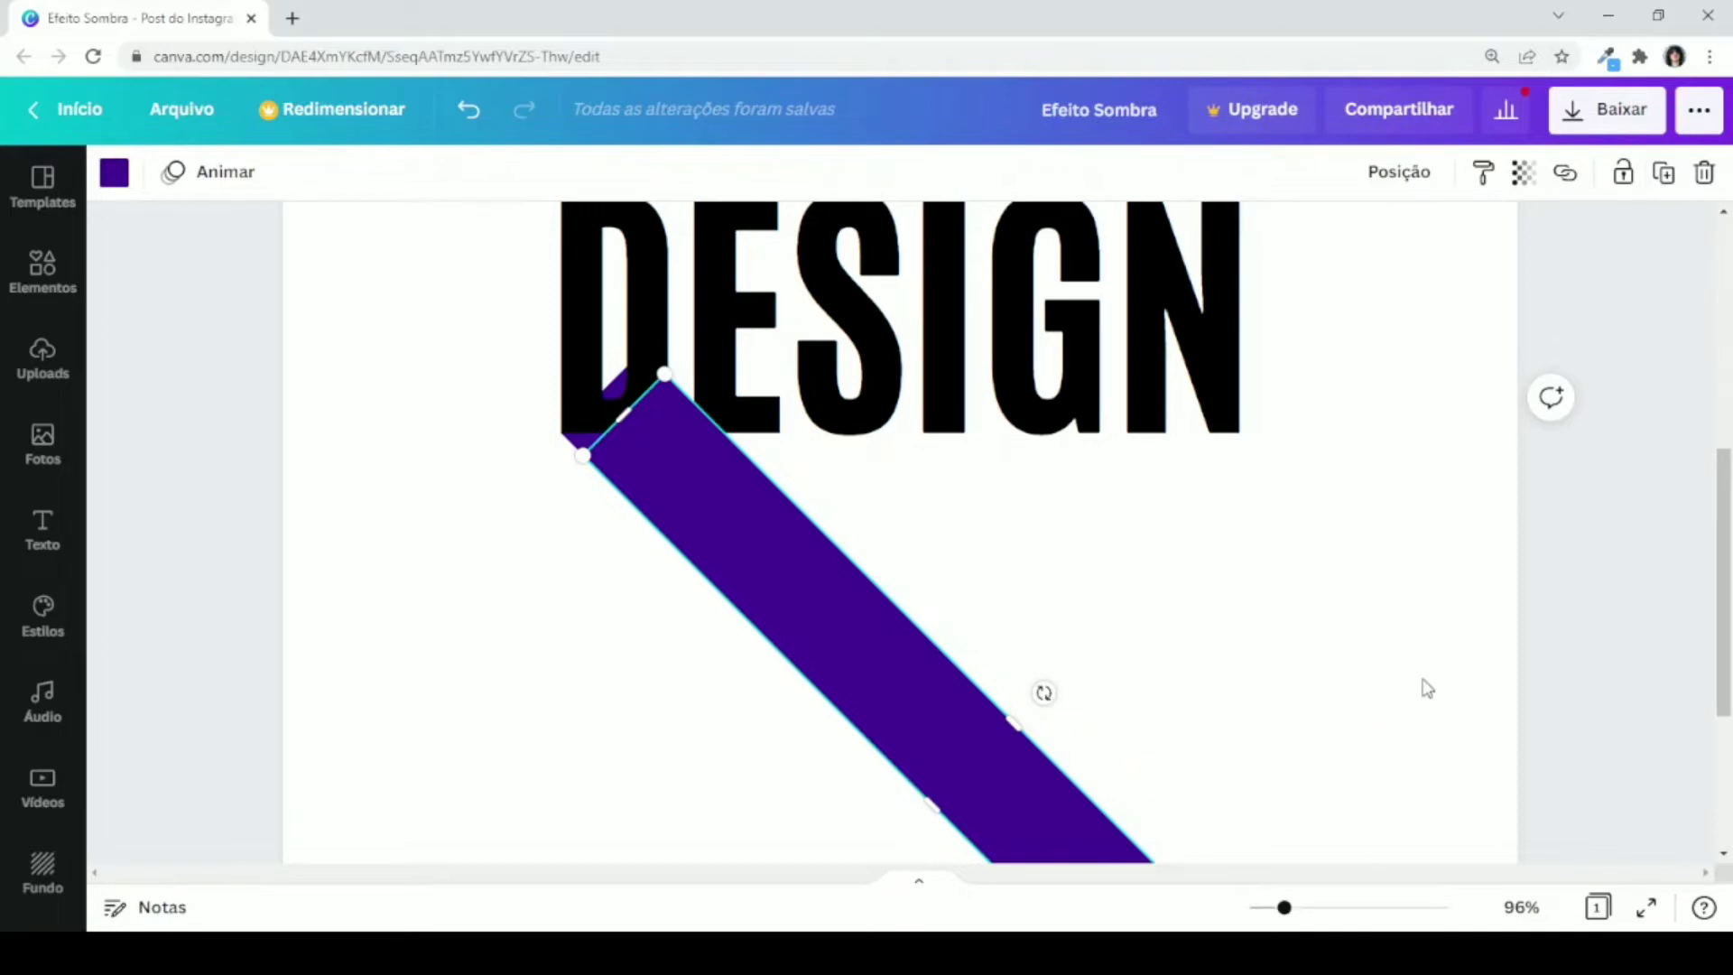
pyautogui.moveTo(1724, 570); pyautogui.dragTo(1730, 547)
pyautogui.moveTo(826, 641); pyautogui.dragTo(809, 553)
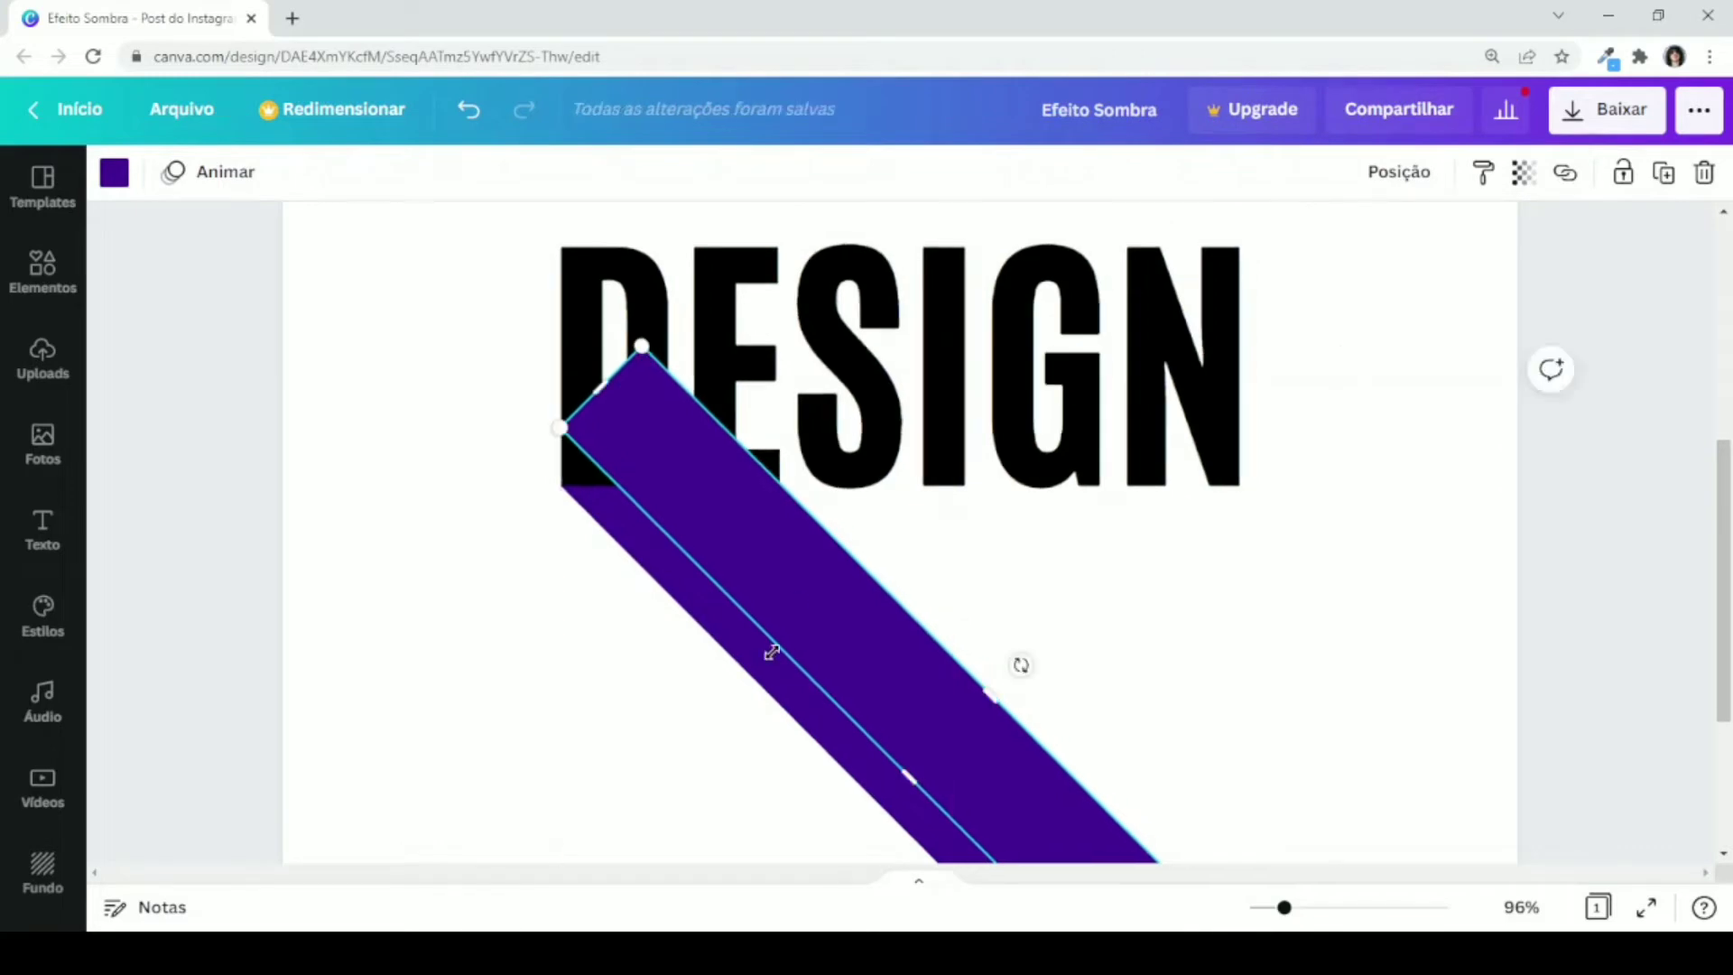
pyautogui.moveTo(771, 652); pyautogui.dragTo(813, 603)
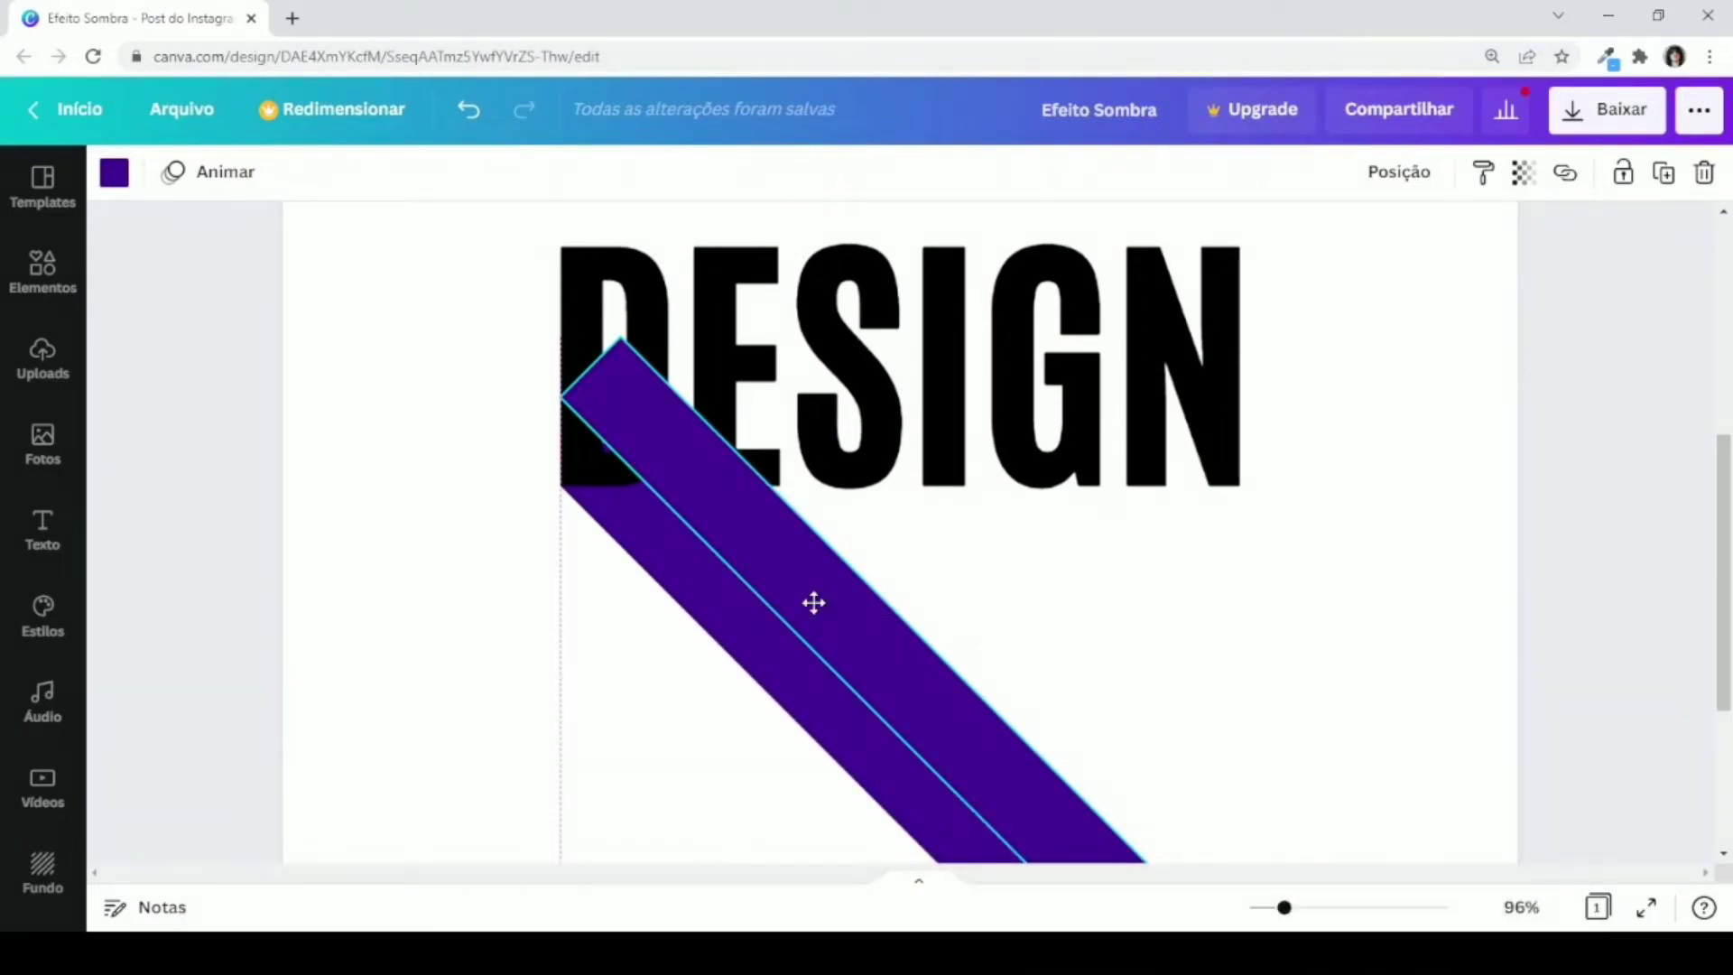
pyautogui.moveTo(729, 450); pyautogui.dragTo(739, 452)
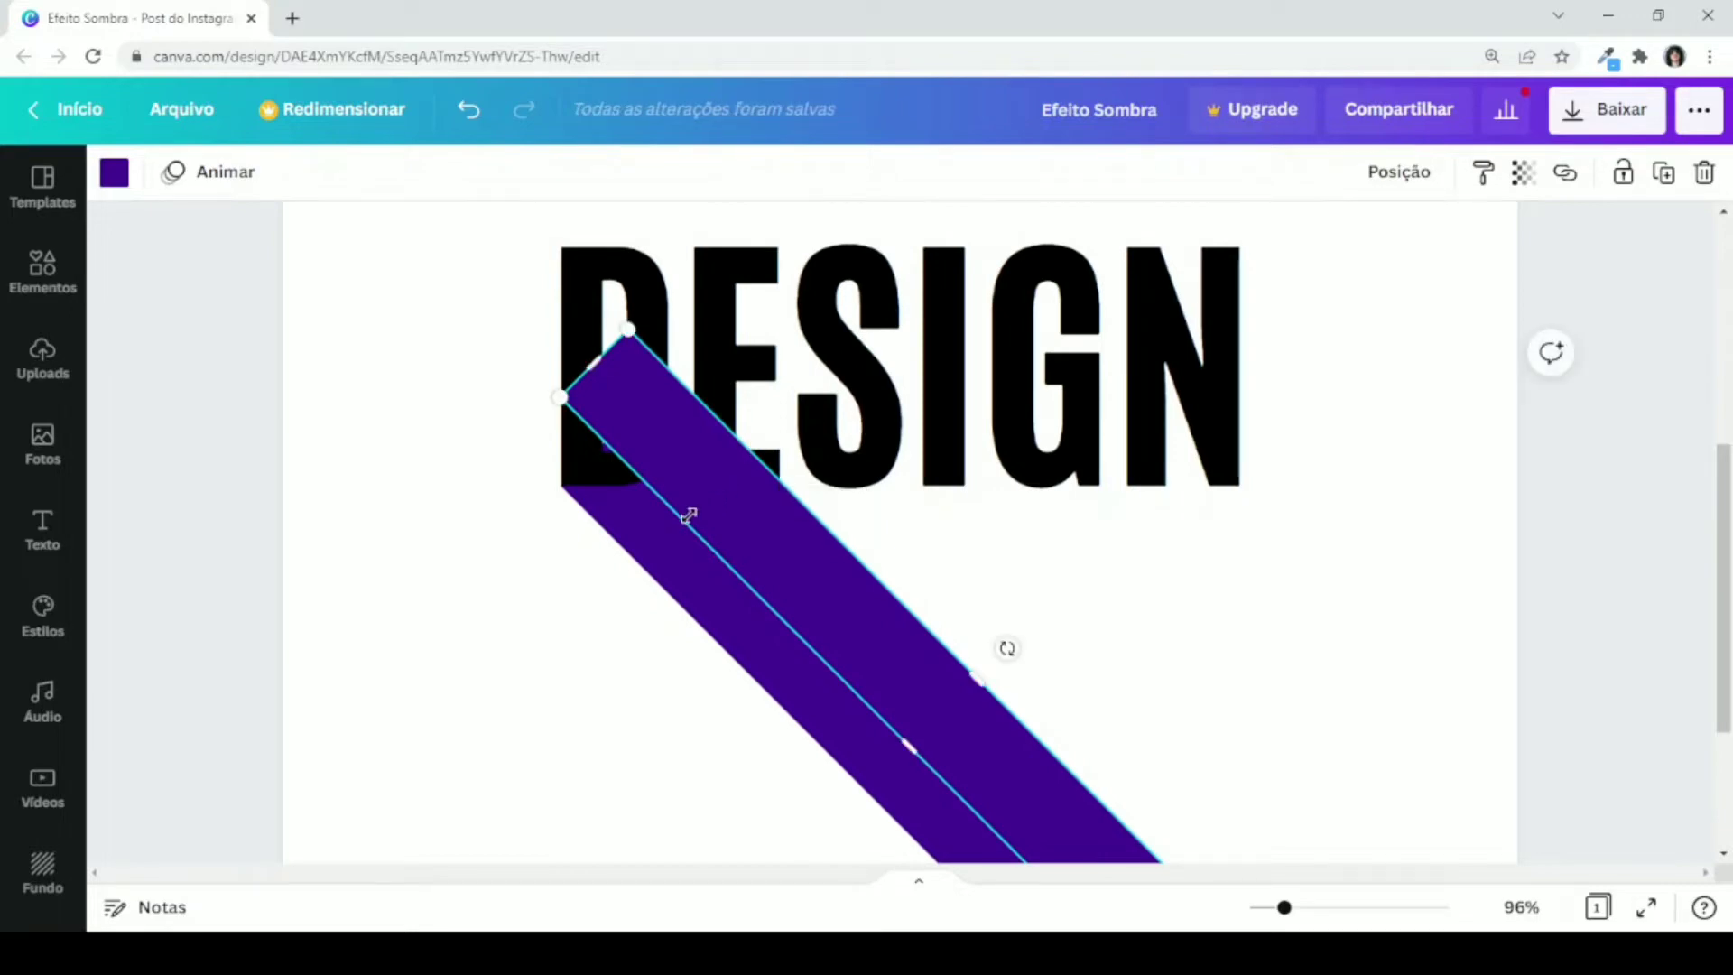
pyautogui.moveTo(689, 517); pyautogui.dragTo(705, 495)
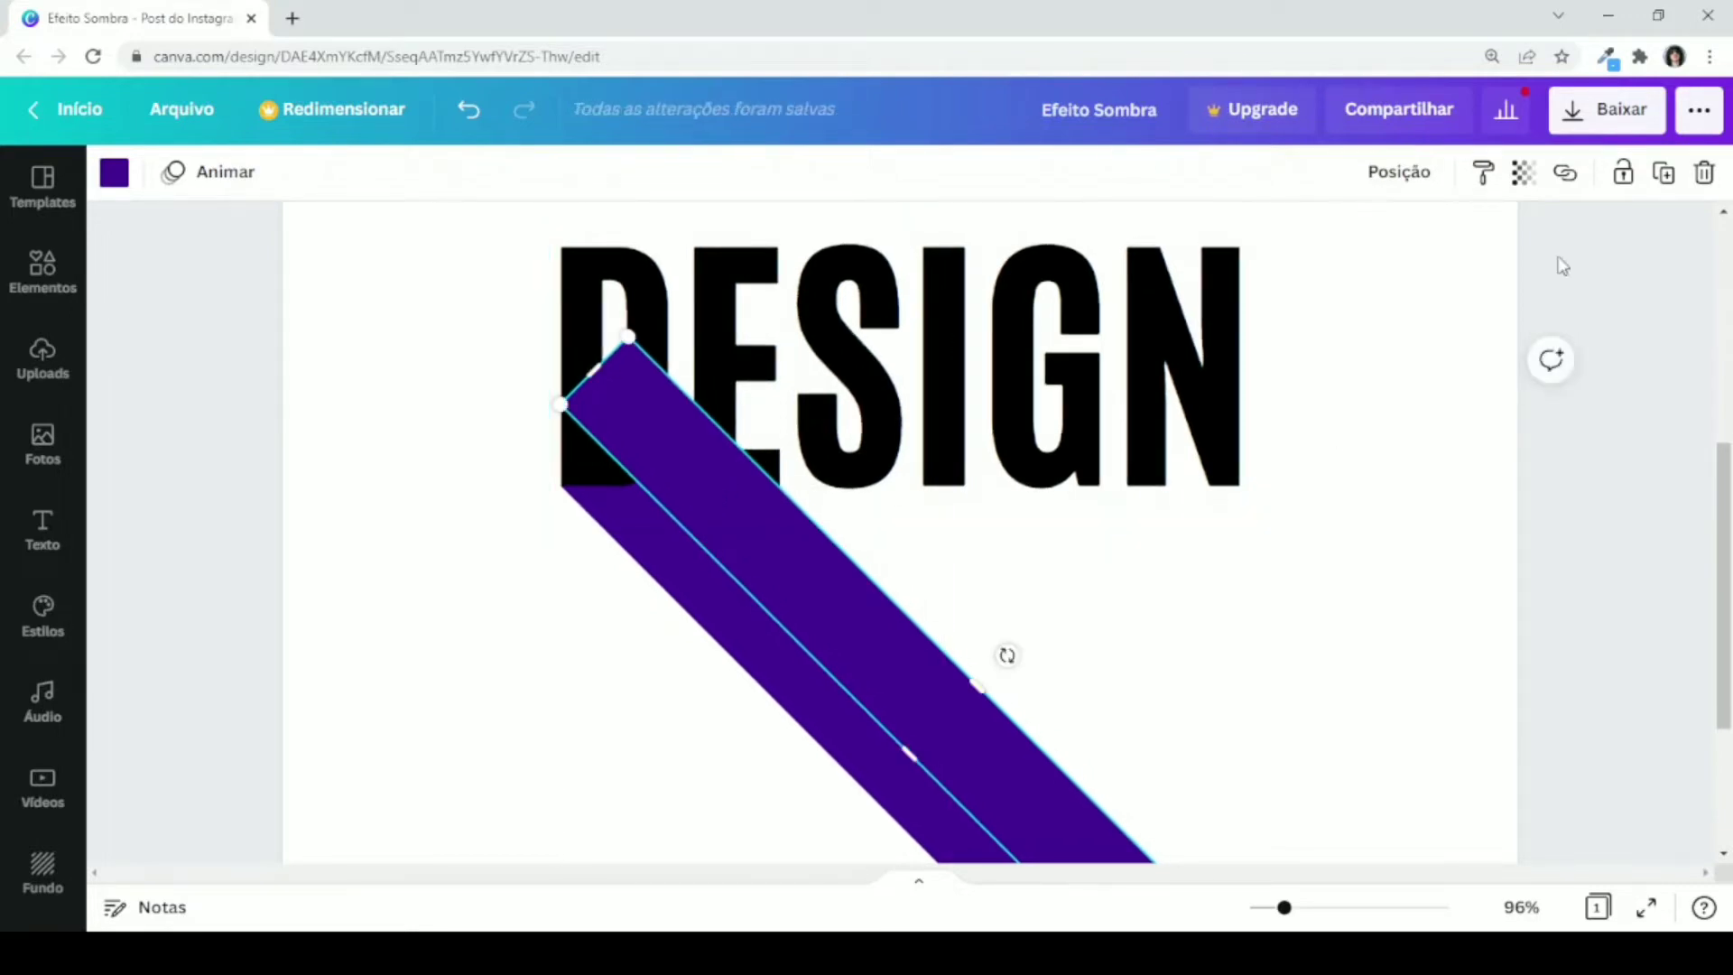
# Step: Duplicate the narrower strip and place the copy further up along the D's left edge, overlapping the previous strip
pyautogui.click(1666, 177)
pyautogui.moveTo(778, 560); pyautogui.dragTo(757, 446)
pyautogui.click(442, 501)
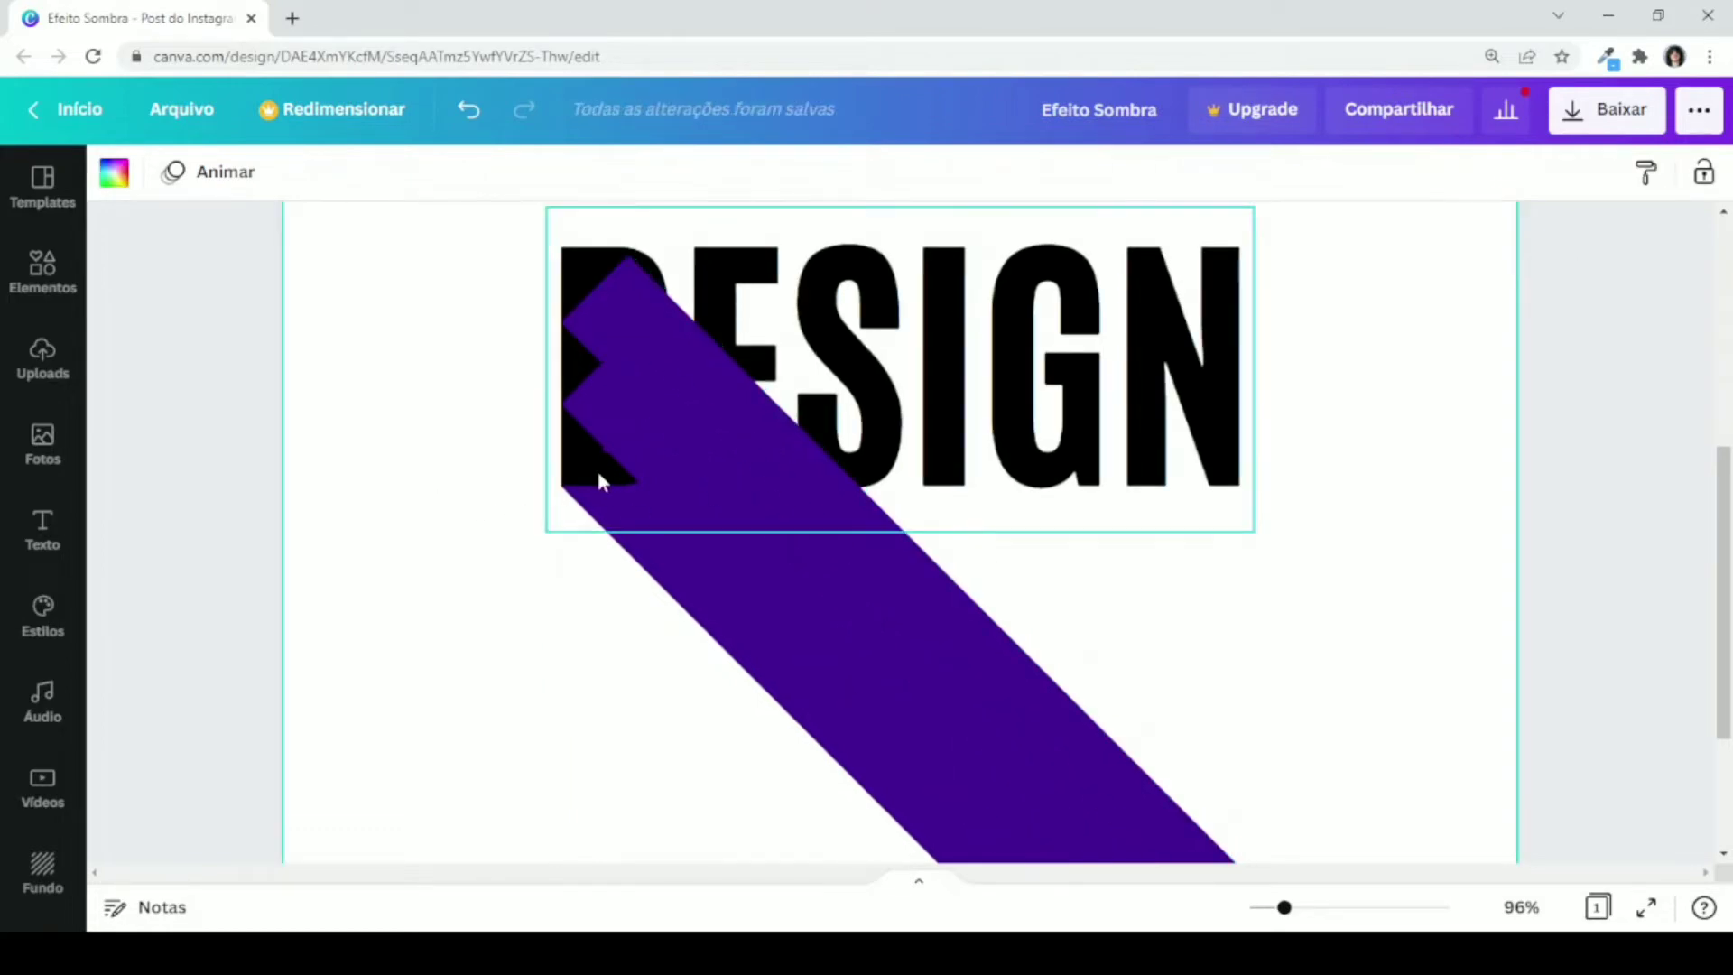
# Step: Duplicate the uppermost strip, narrow the copy and fit it to the upper-right curve of the D
pyautogui.click(705, 390)
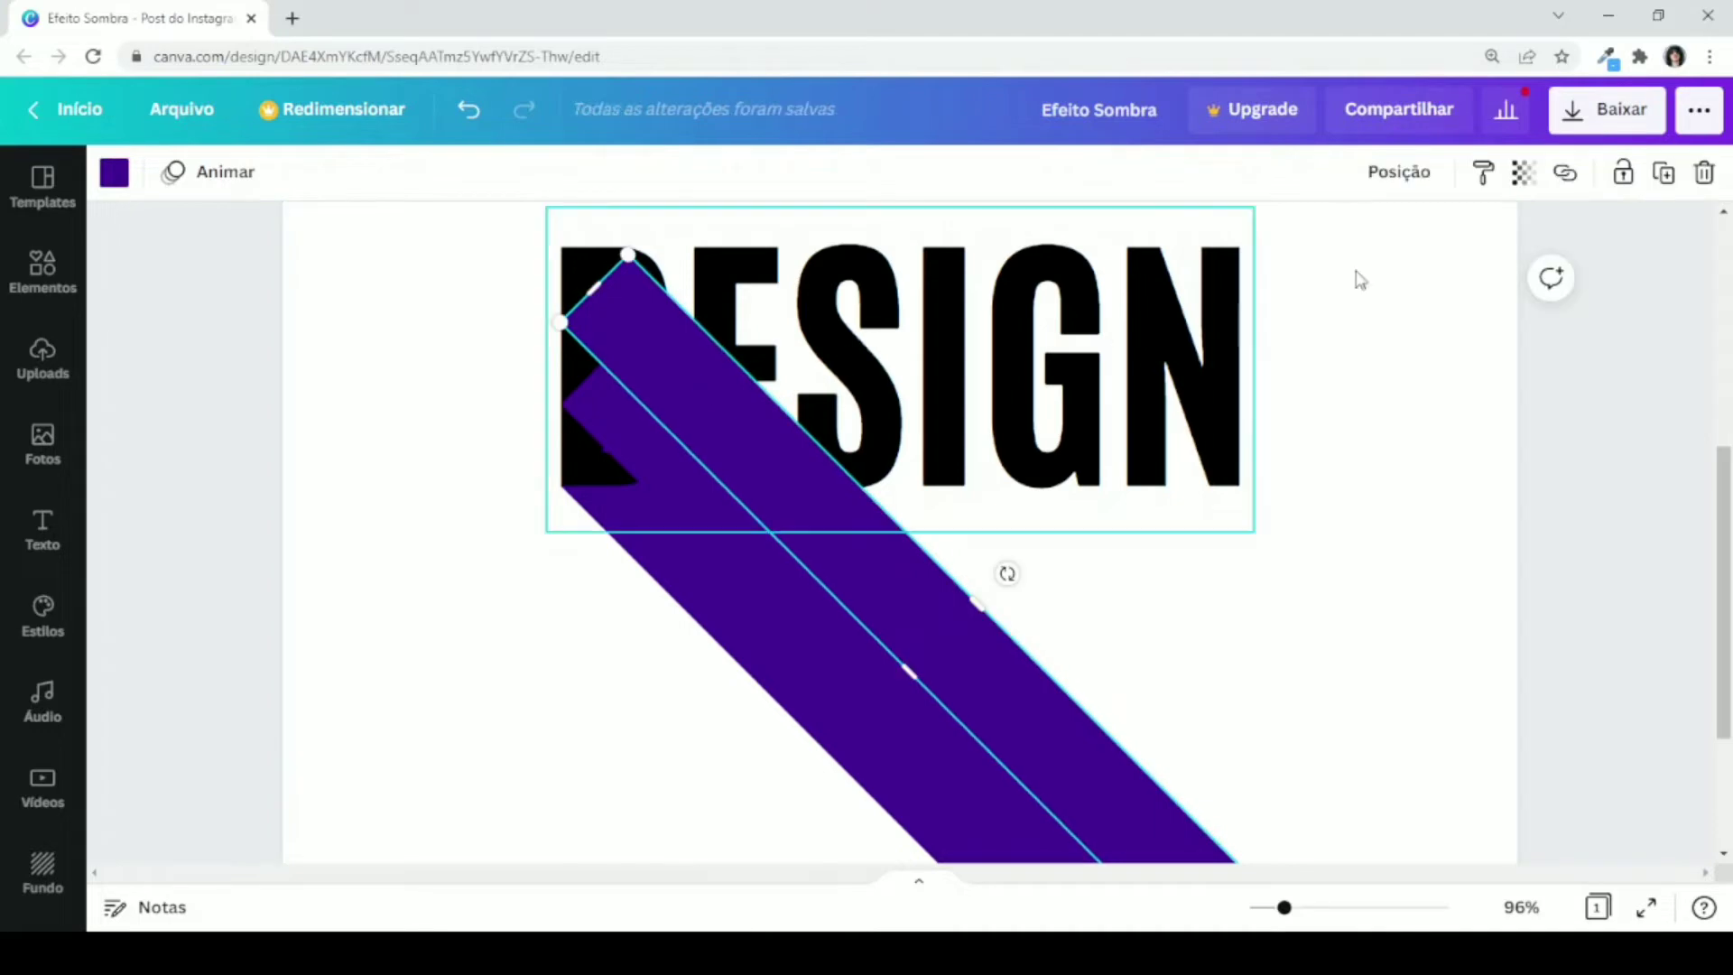
pyautogui.click(1665, 178)
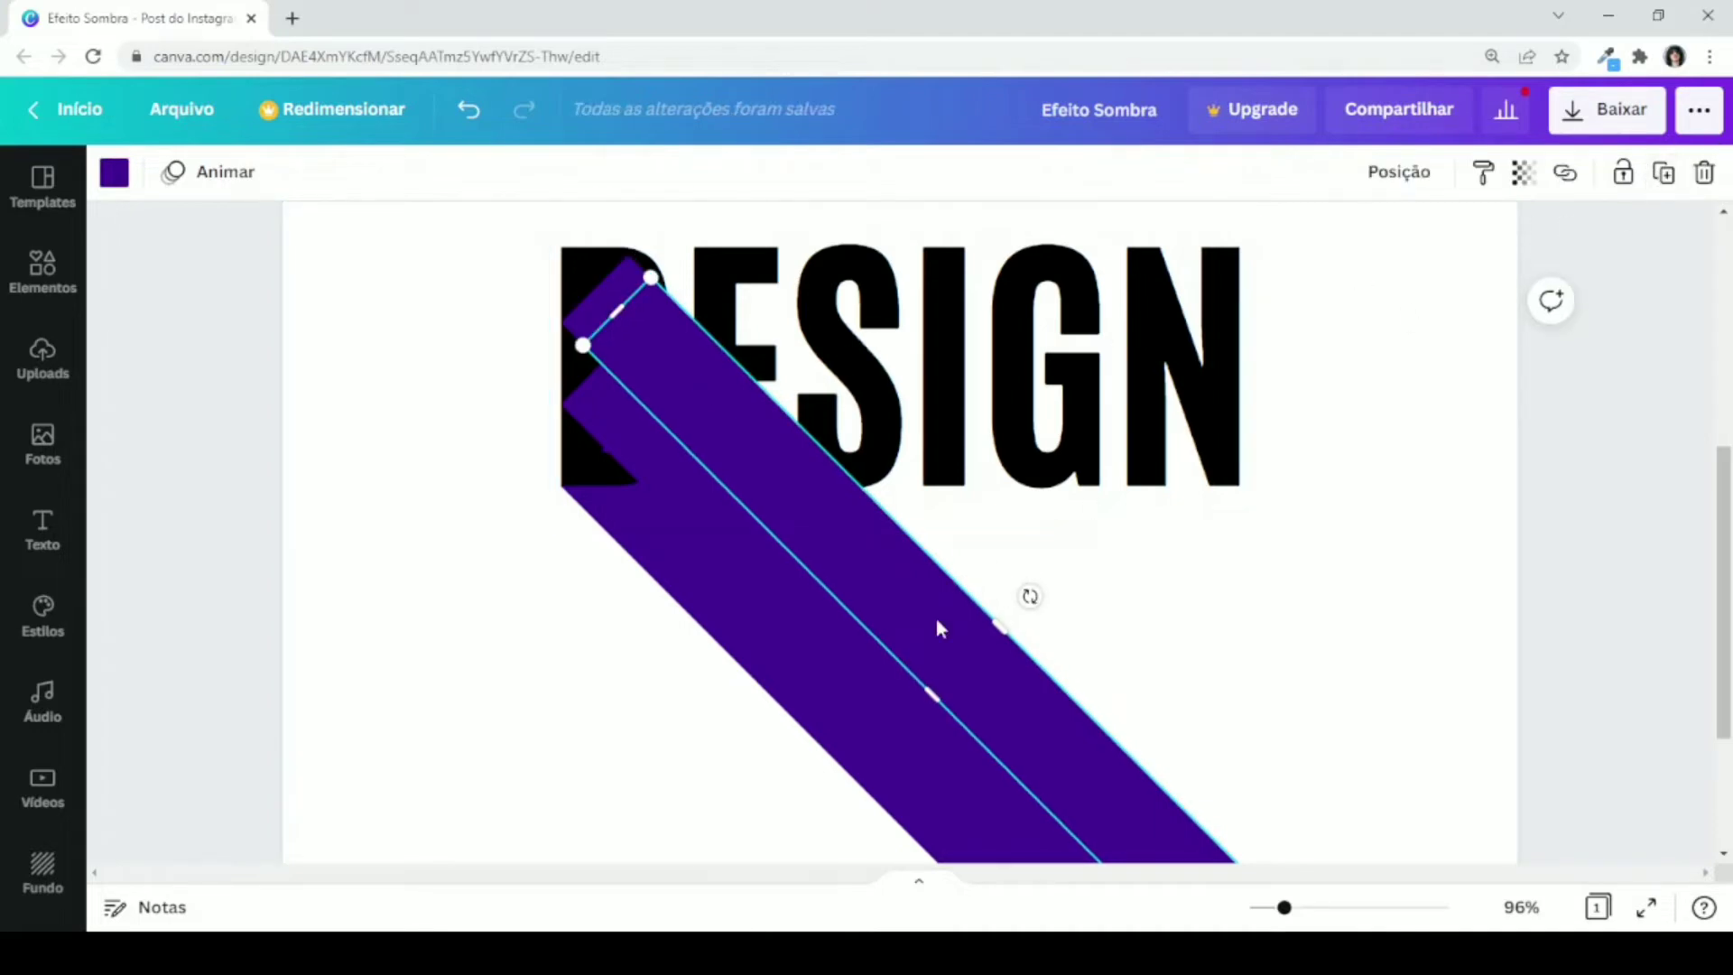
pyautogui.moveTo(924, 669); pyautogui.dragTo(986, 668)
pyautogui.moveTo(1049, 610); pyautogui.dragTo(1043, 584)
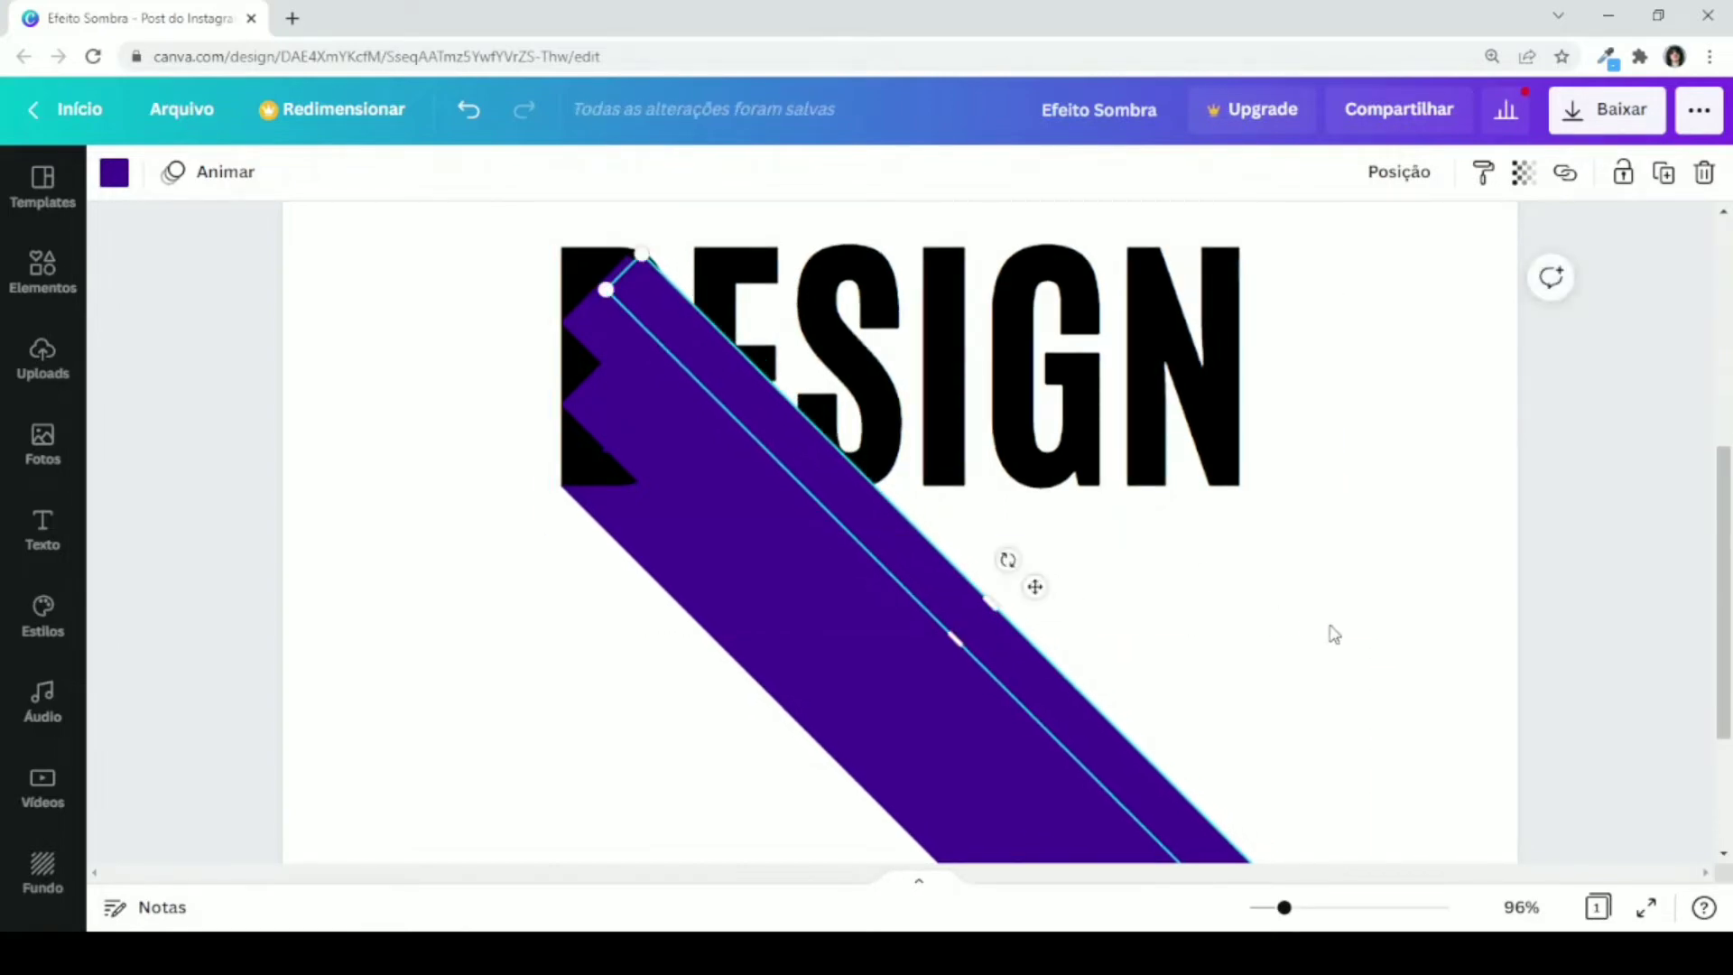
pyautogui.moveTo(1284, 907); pyautogui.dragTo(1294, 907)
pyautogui.scroll(2, 1354, 729)
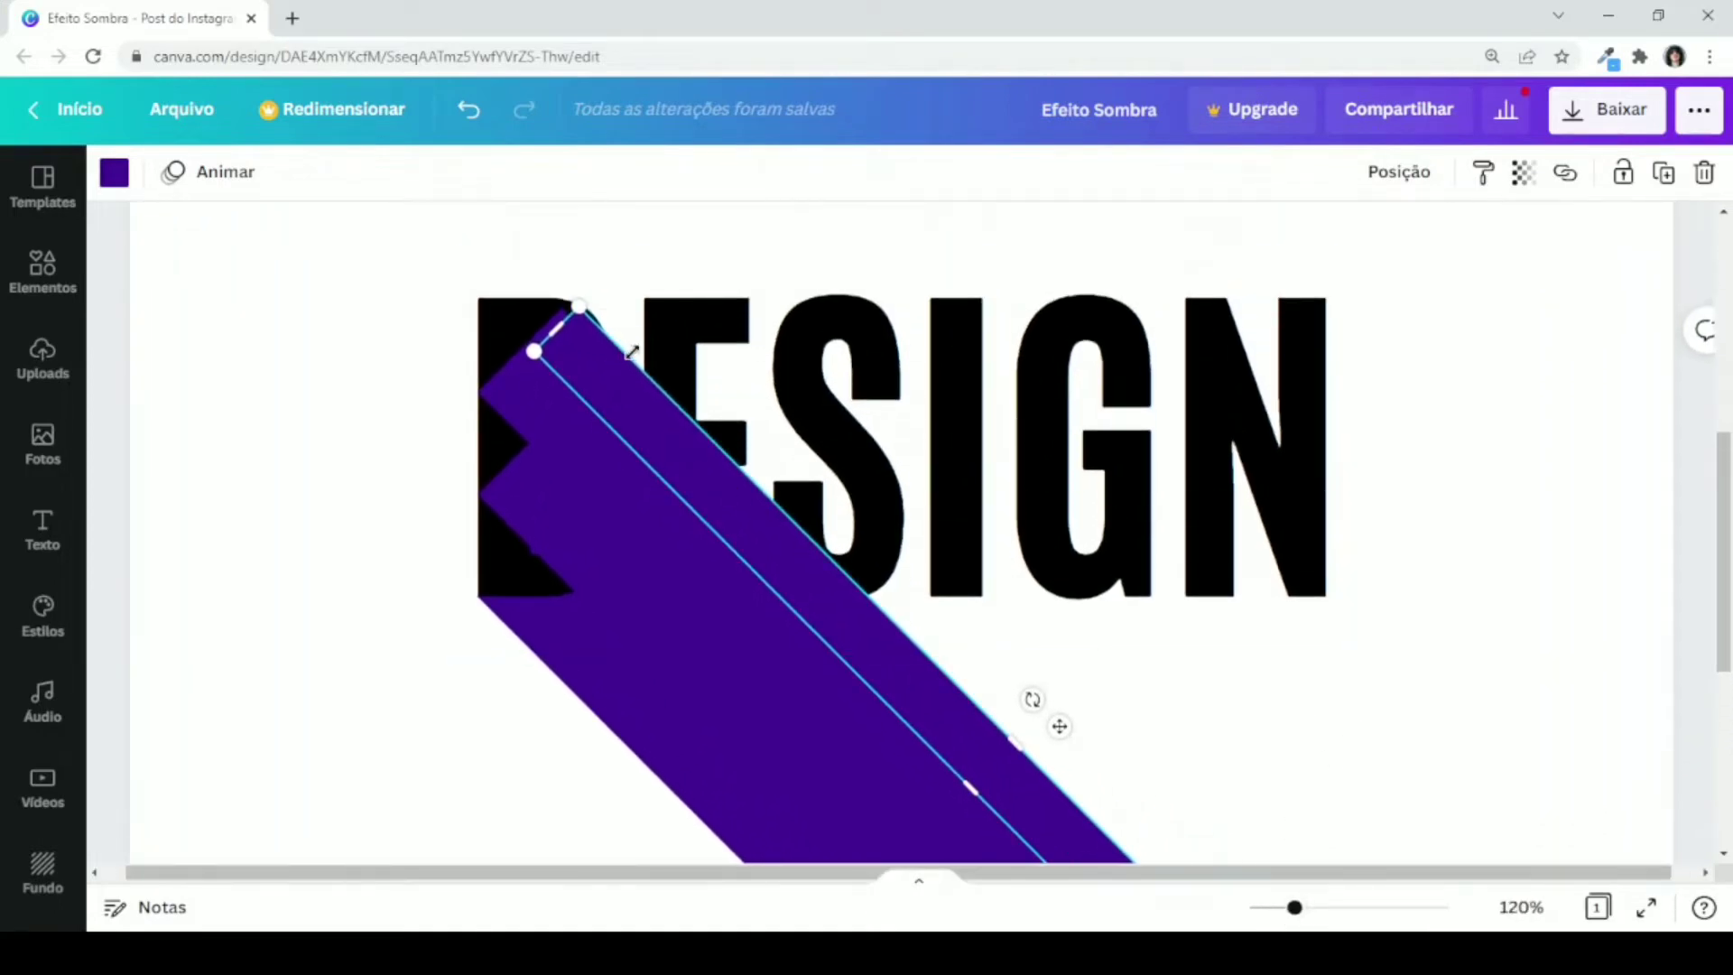
pyautogui.moveTo(632, 352); pyautogui.dragTo(647, 361)
pyautogui.click(339, 388)
# Step: Select all the purple strips together and send them to the back, behind the DESIGN text
pyautogui.scroll(-3, 339, 388)
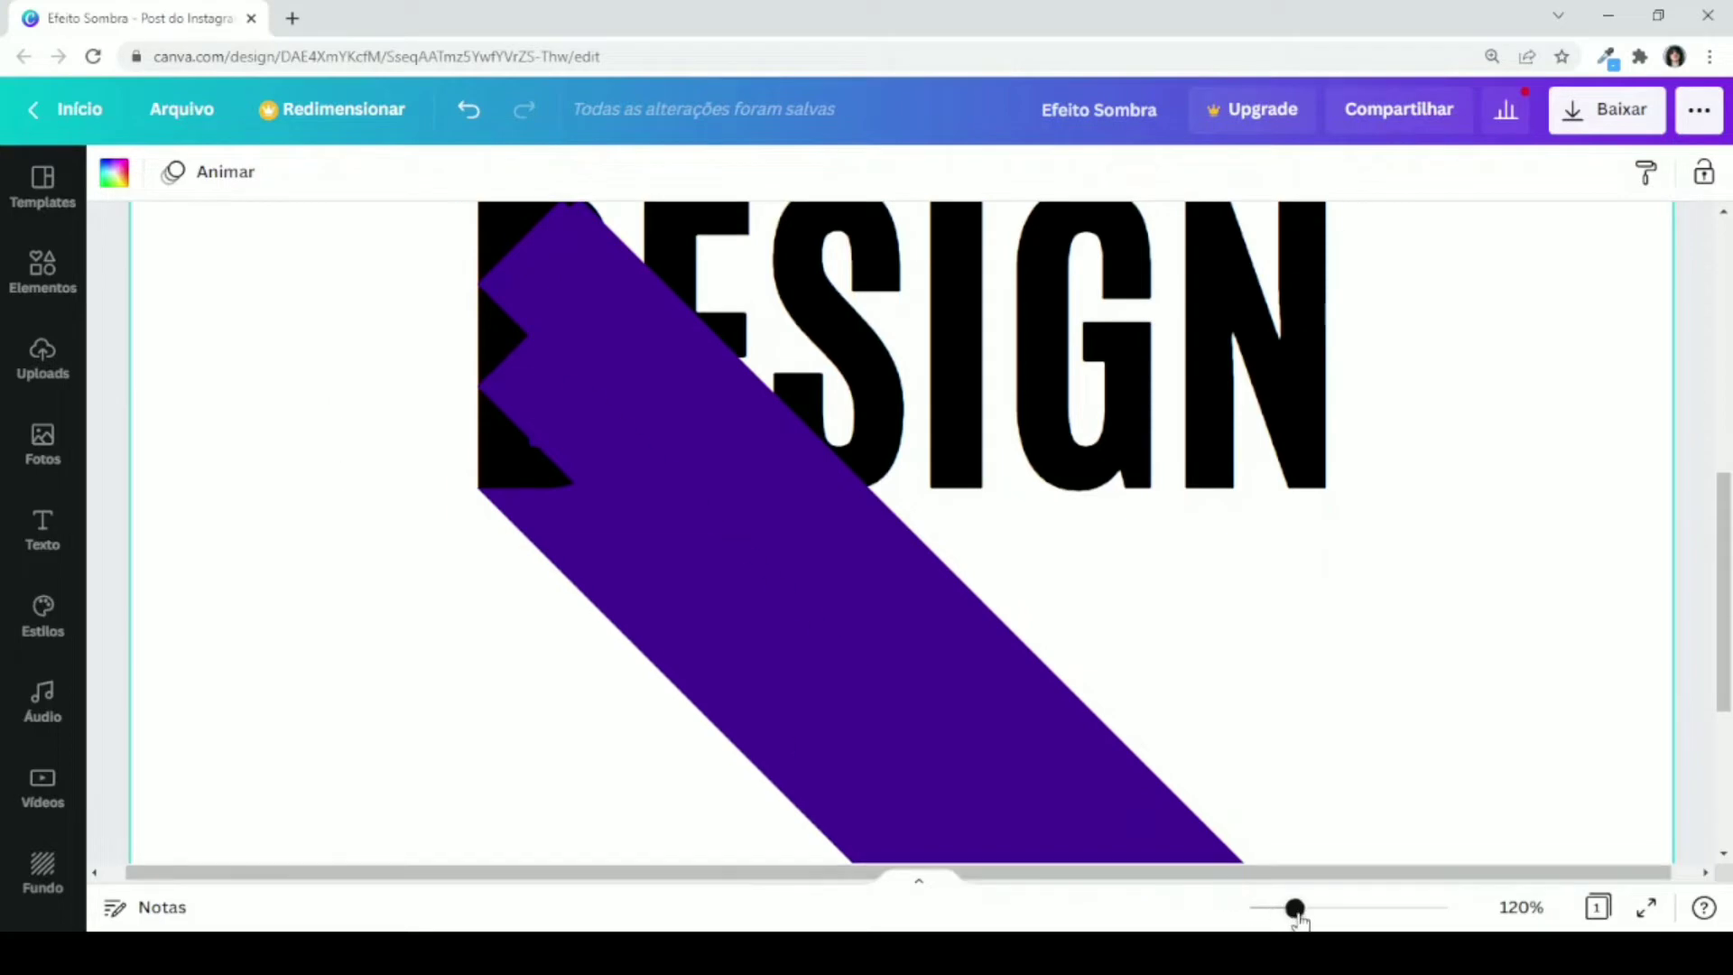
pyautogui.moveTo(1296, 908); pyautogui.dragTo(1286, 918)
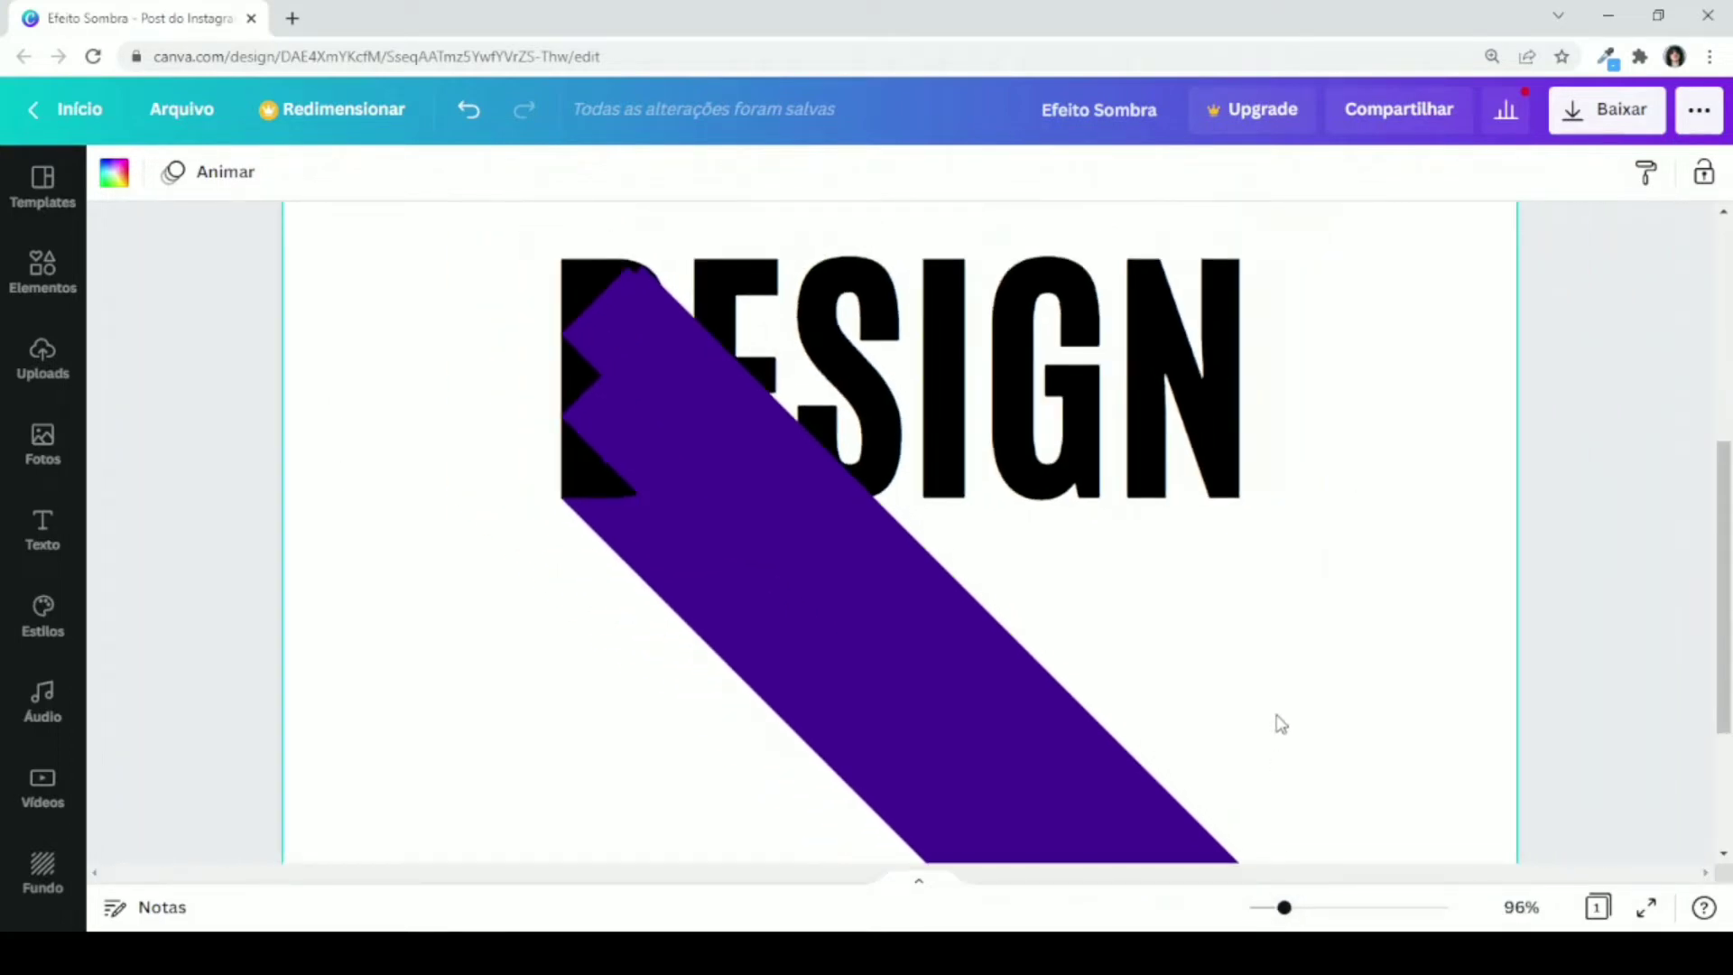
pyautogui.moveTo(1276, 713); pyautogui.dragTo(880, 837)
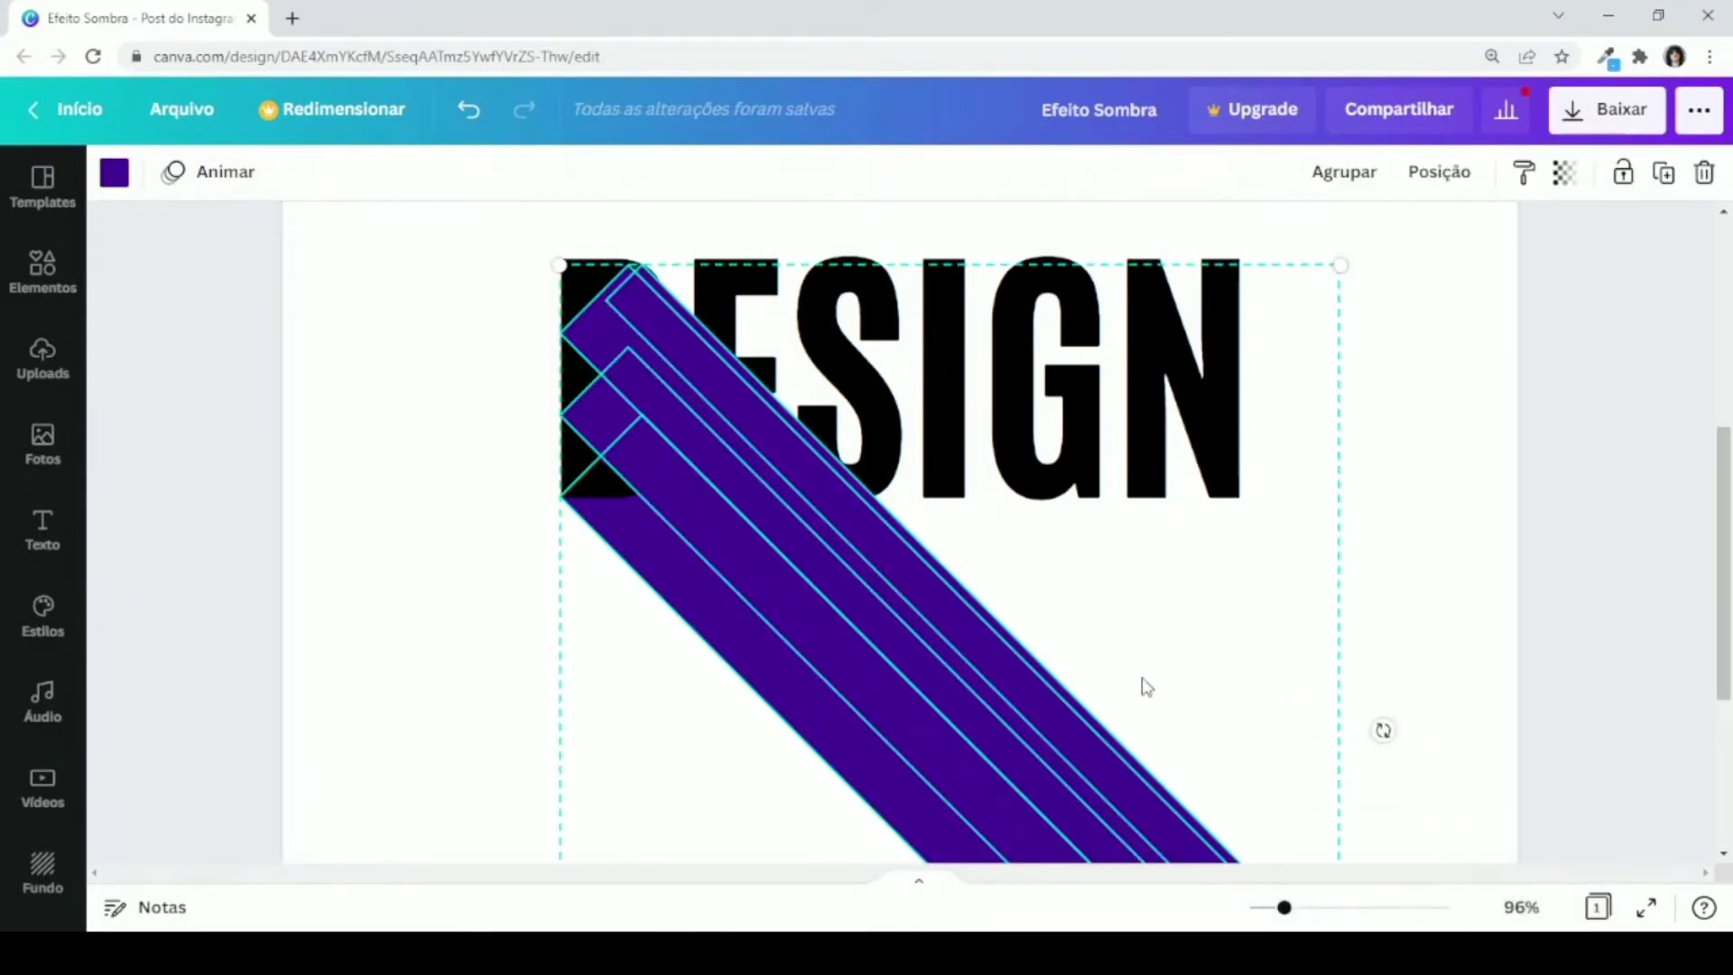
pyautogui.click(1430, 181)
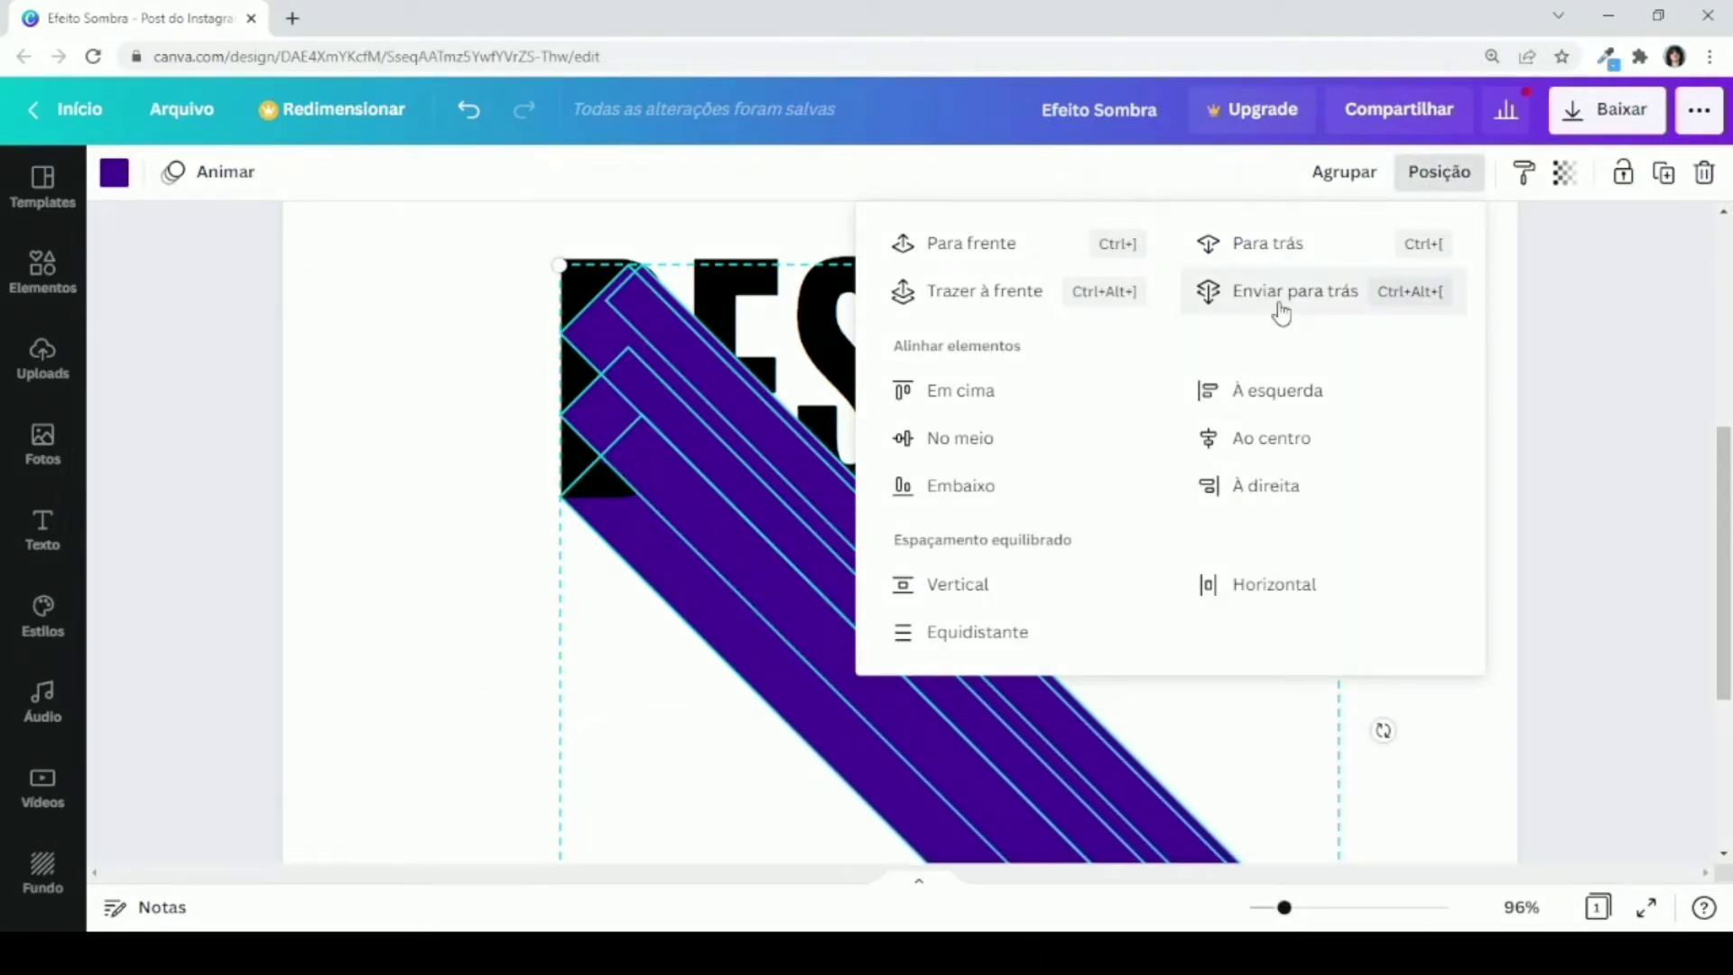
pyautogui.click(1282, 307)
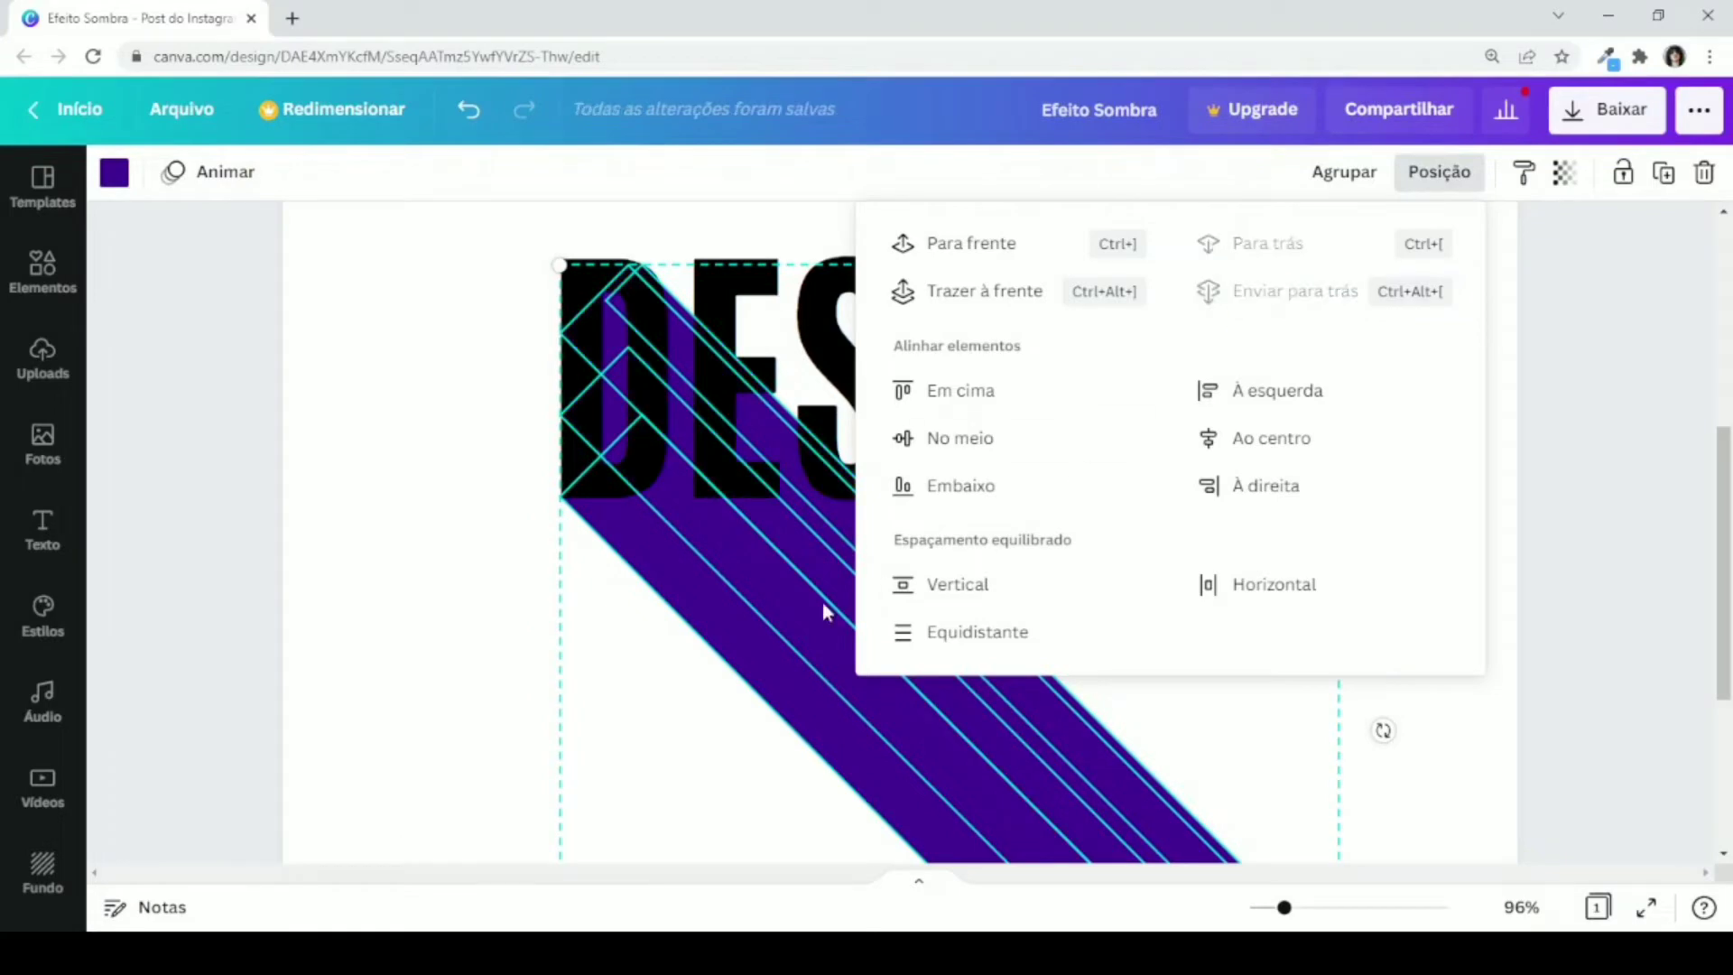
pyautogui.click(473, 591)
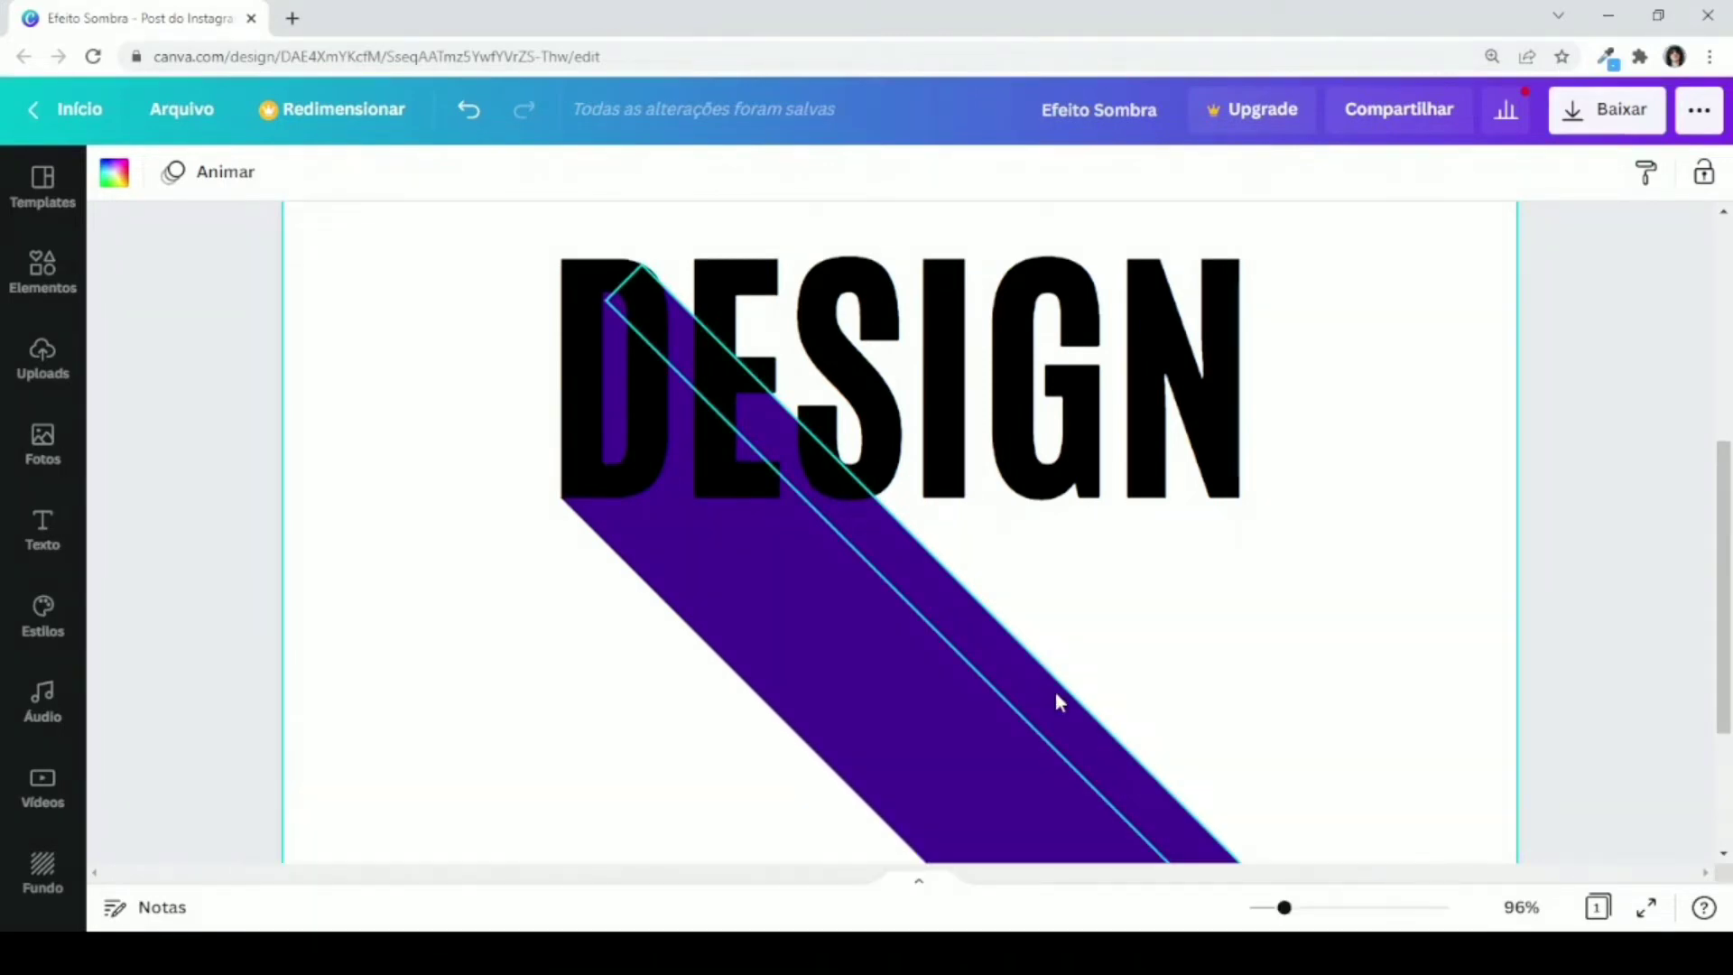
# Step: Duplicate the narrow strip onto the E, widen it, and add a second copy aligned with the E's top-right corner
pyautogui.click(1054, 691)
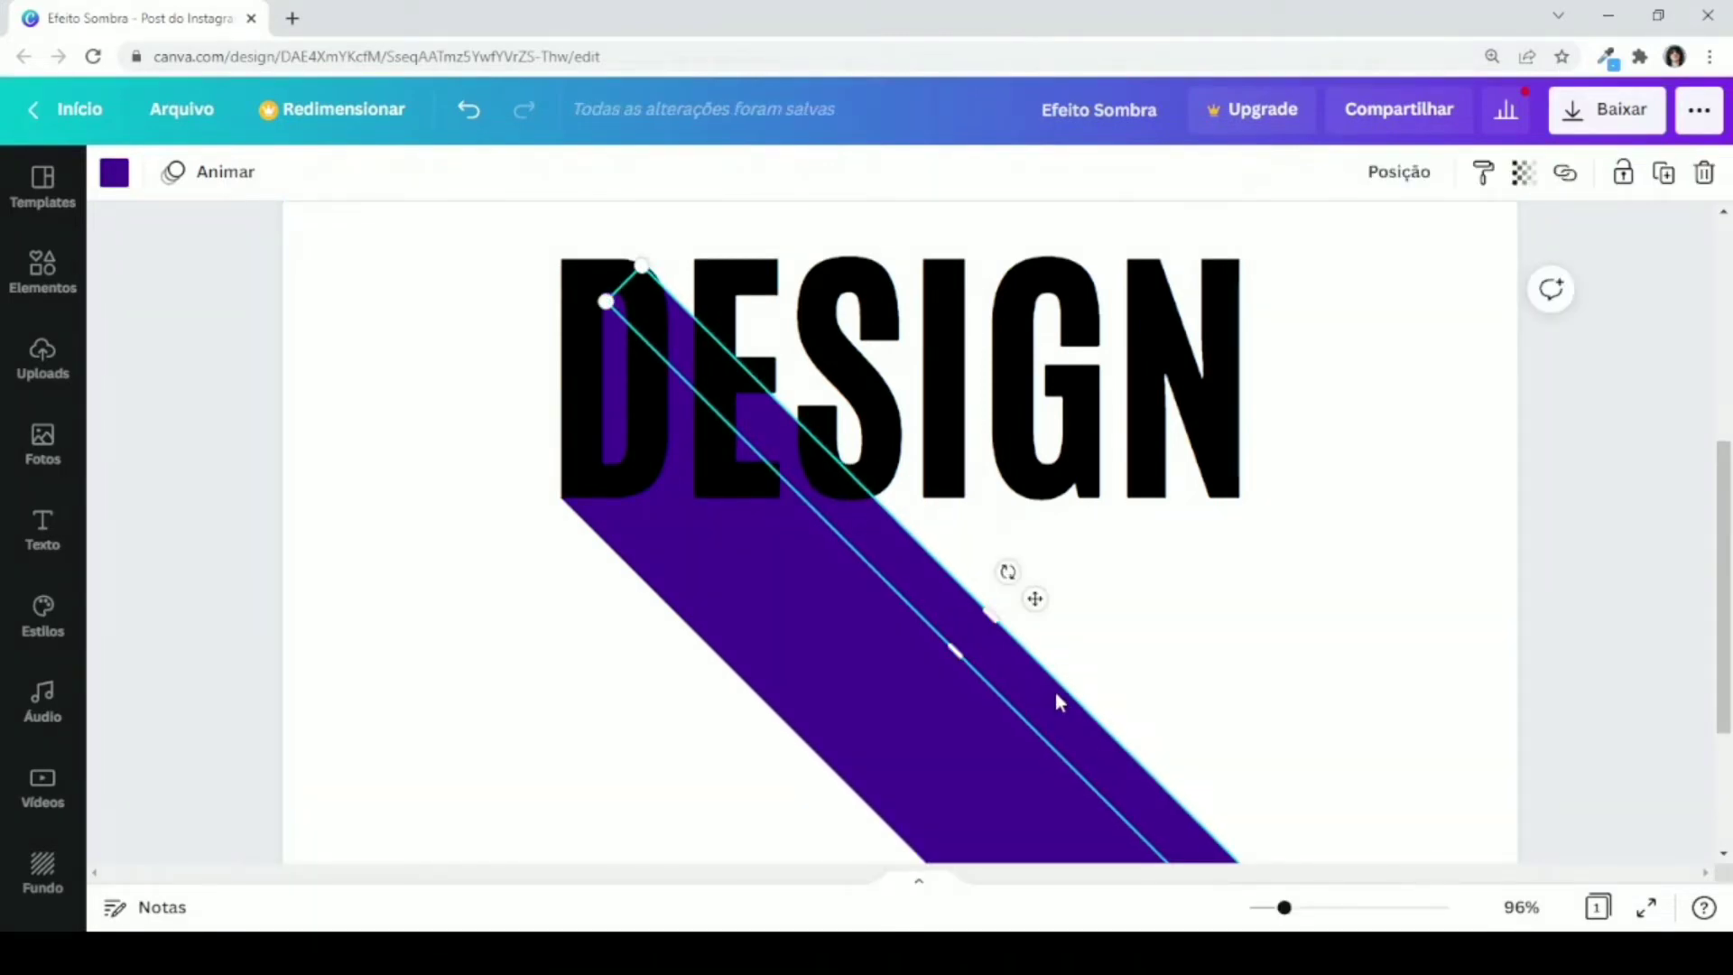
pyautogui.click(1666, 187)
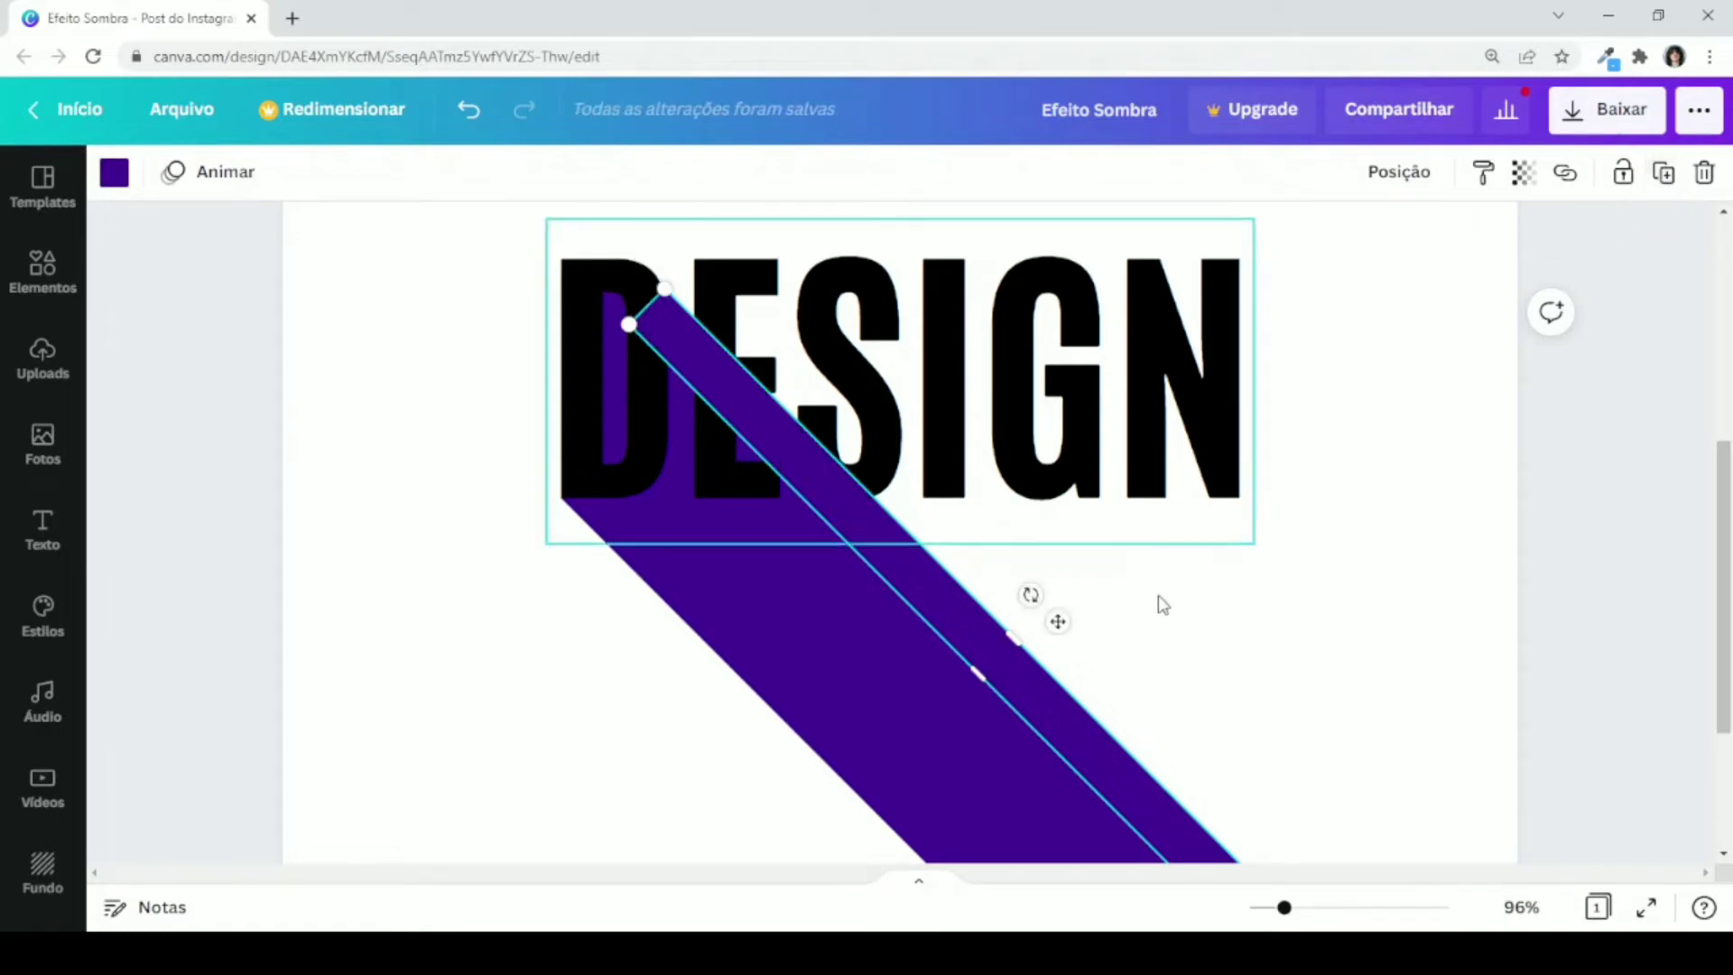
pyautogui.moveTo(1056, 623); pyautogui.dragTo(1143, 684)
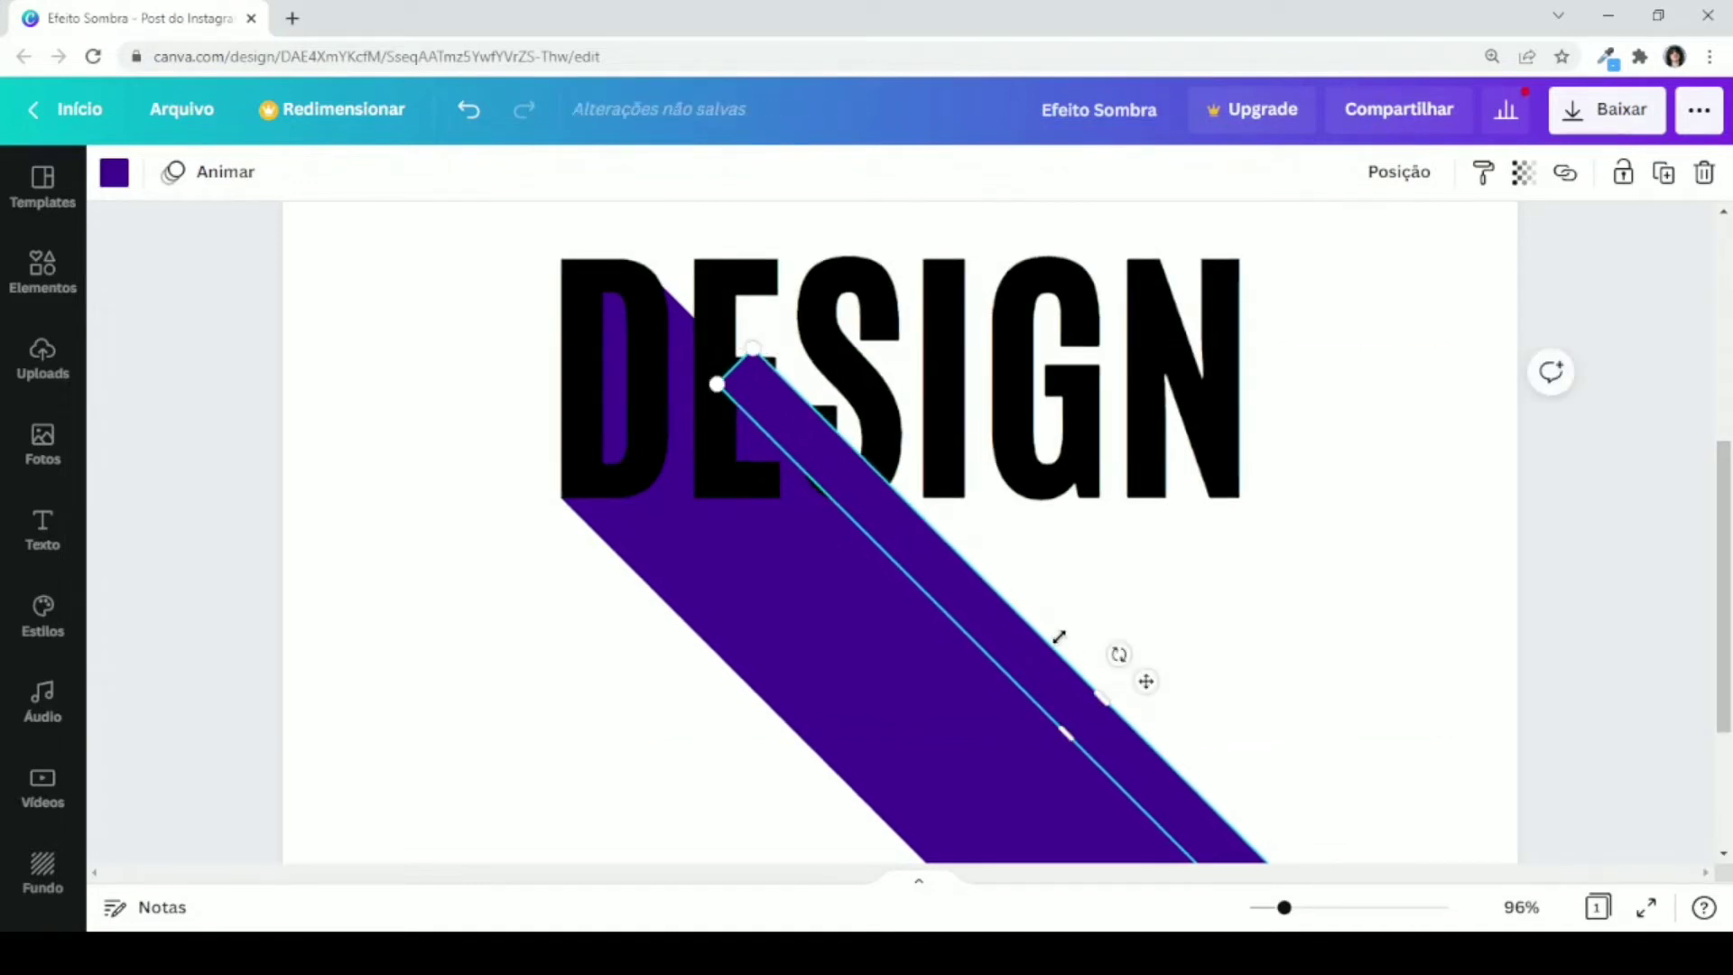
pyautogui.moveTo(1053, 631); pyautogui.dragTo(1124, 665)
pyautogui.moveTo(776, 335); pyautogui.dragTo(742, 299)
pyautogui.click(1664, 172)
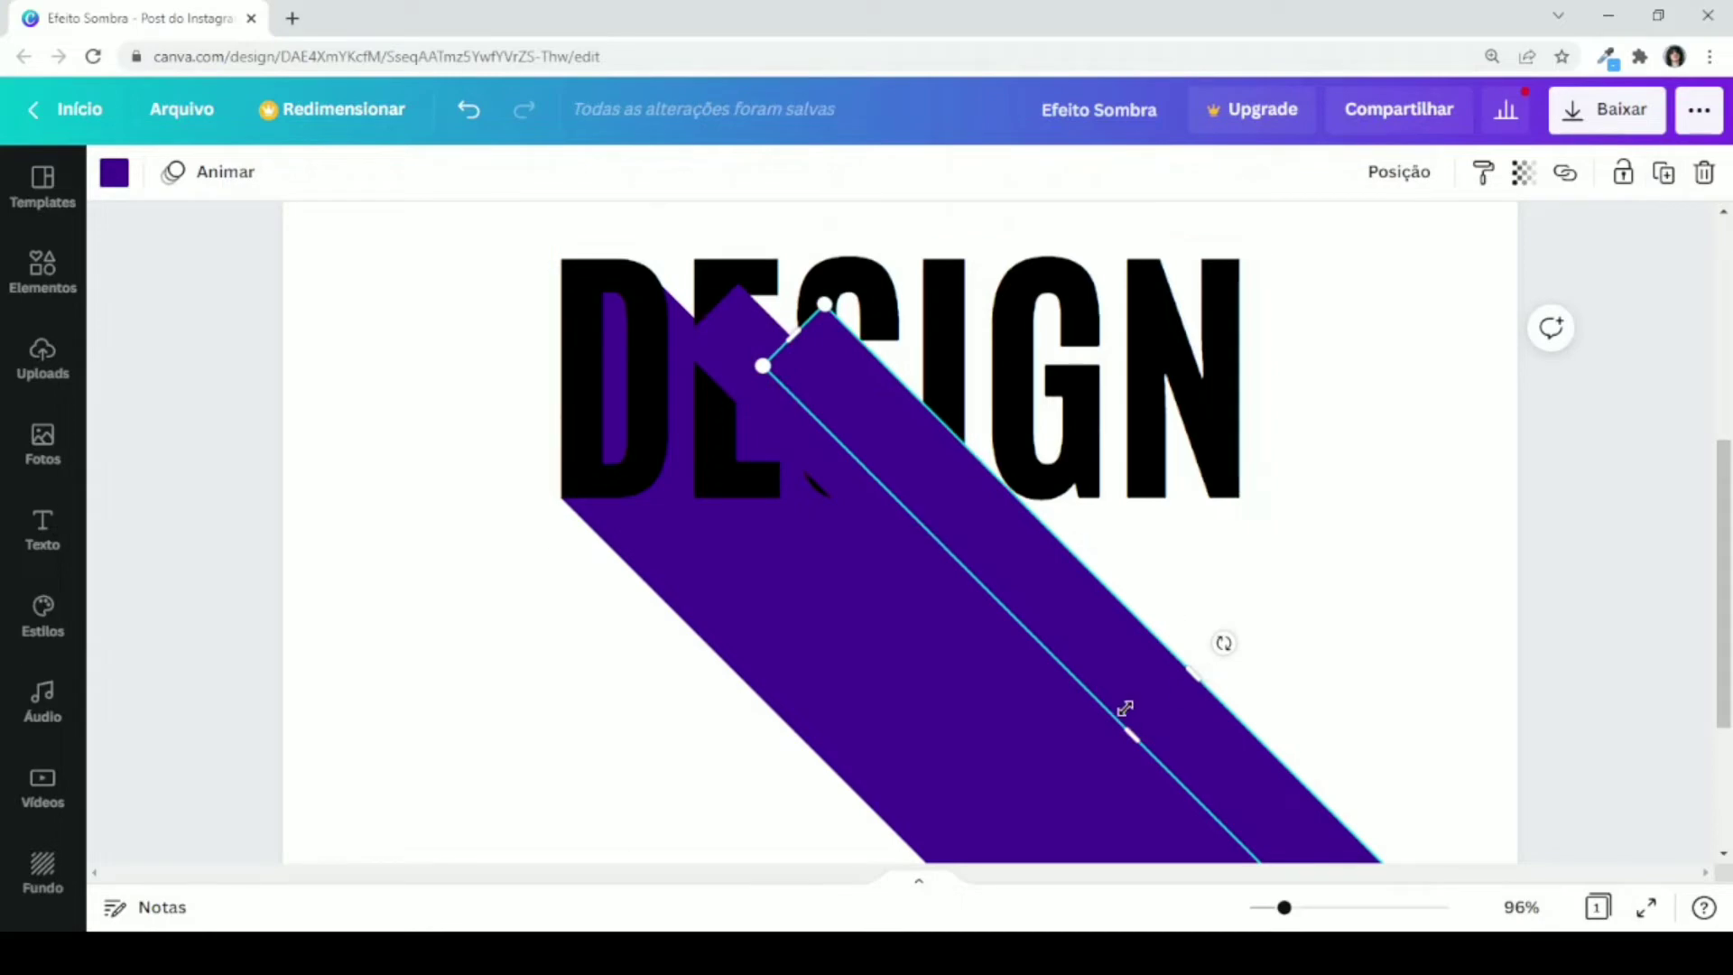
pyautogui.moveTo(806, 333); pyautogui.dragTo(761, 289)
# Step: Select both strips over the E and send them to the back, behind the text
pyautogui.keyDown('shift'); pyautogui.click(864, 522); pyautogui.keyUp('shift')
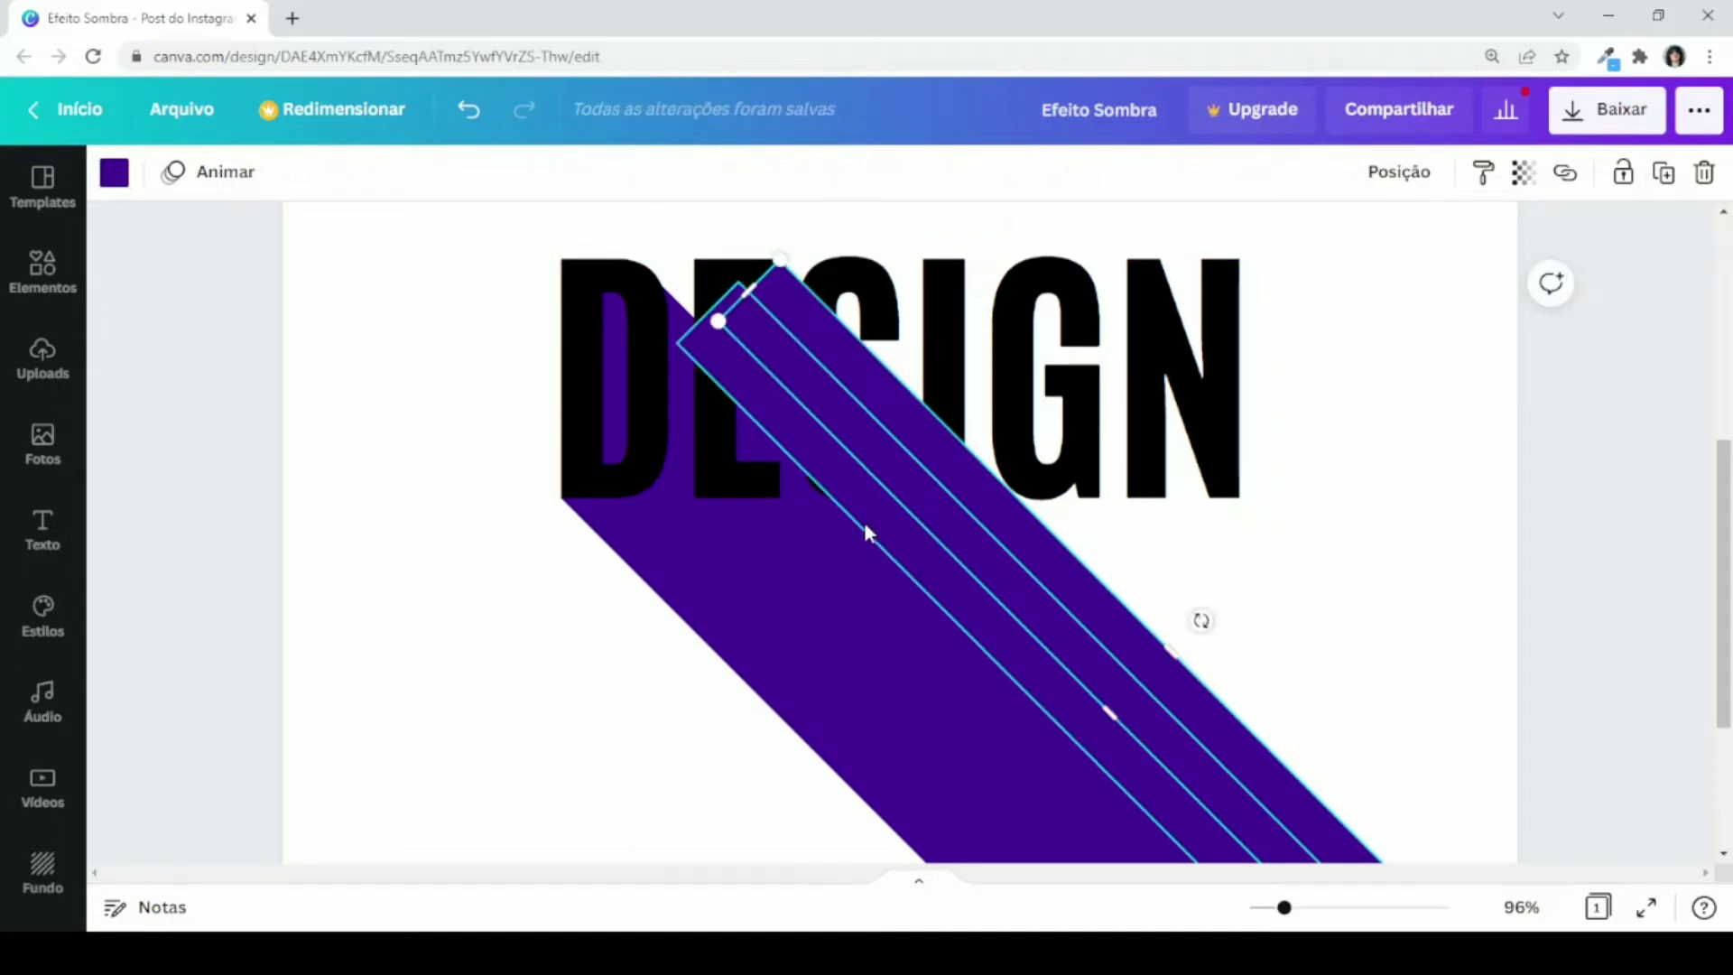
pyautogui.keyDown('shift'); pyautogui.click(1212, 698); pyautogui.keyUp('shift')
pyautogui.click(1440, 172)
pyautogui.click(1280, 291)
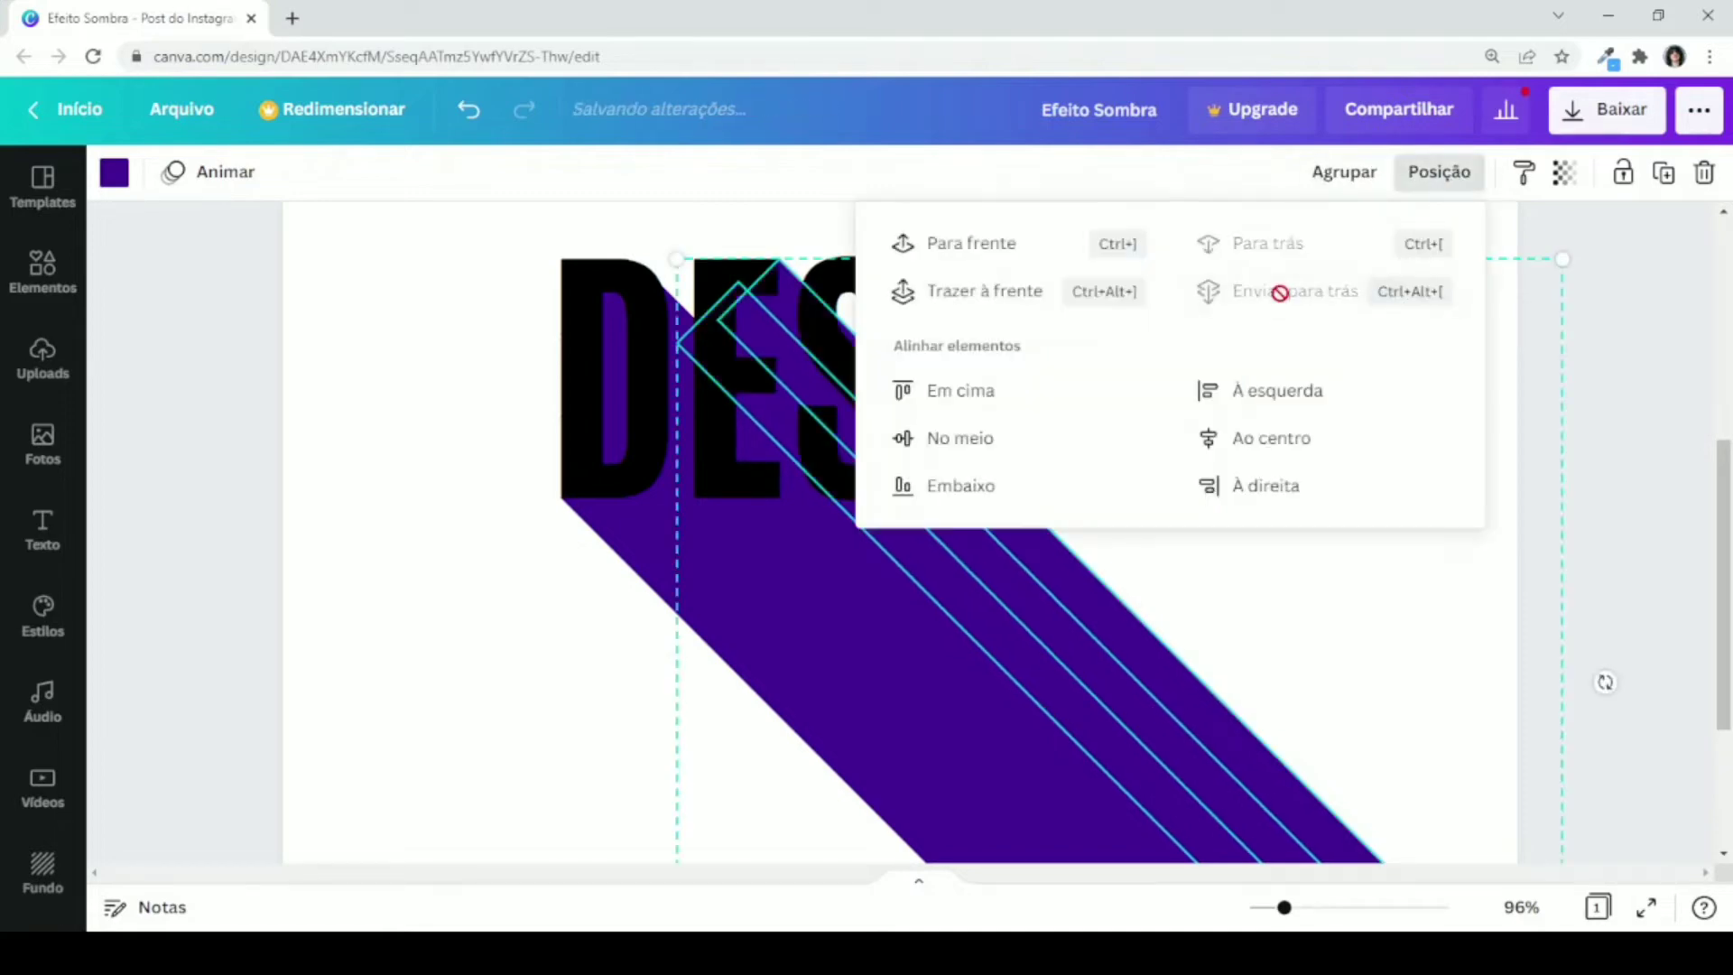
pyautogui.click(1611, 345)
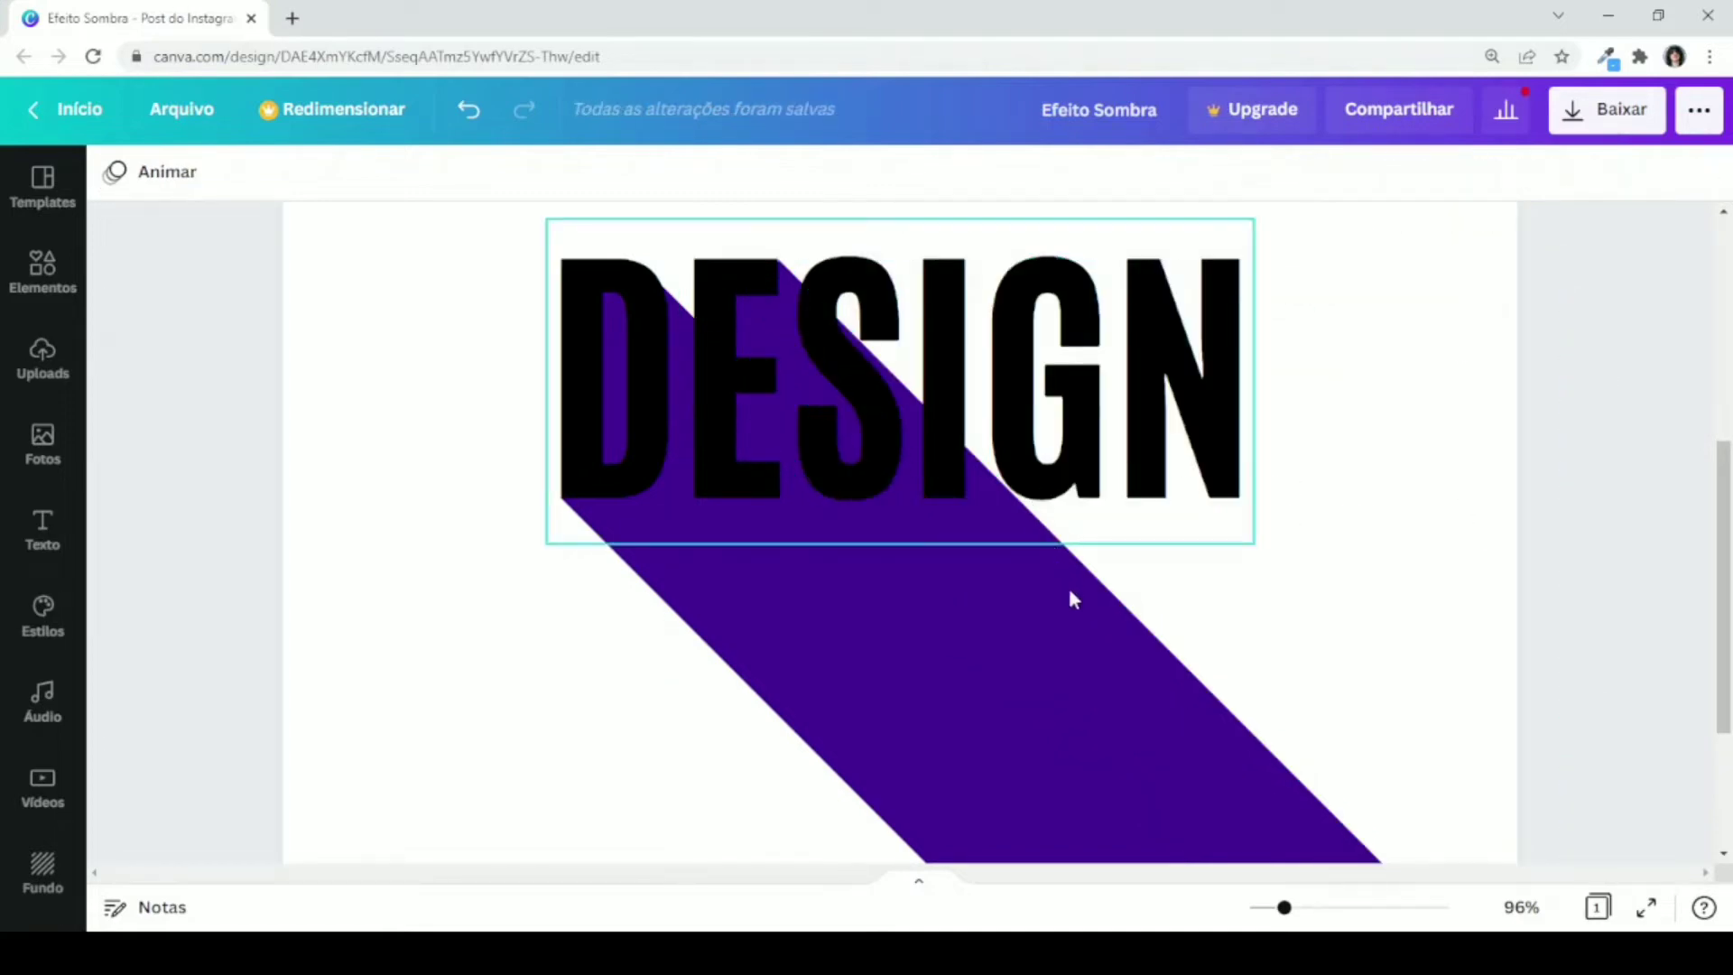
# Step: Duplicate the E's uppermost purple strip, align the copy with the upper-right curve of the S and send it behind the text
pyautogui.click(1101, 625)
pyautogui.click(1667, 197)
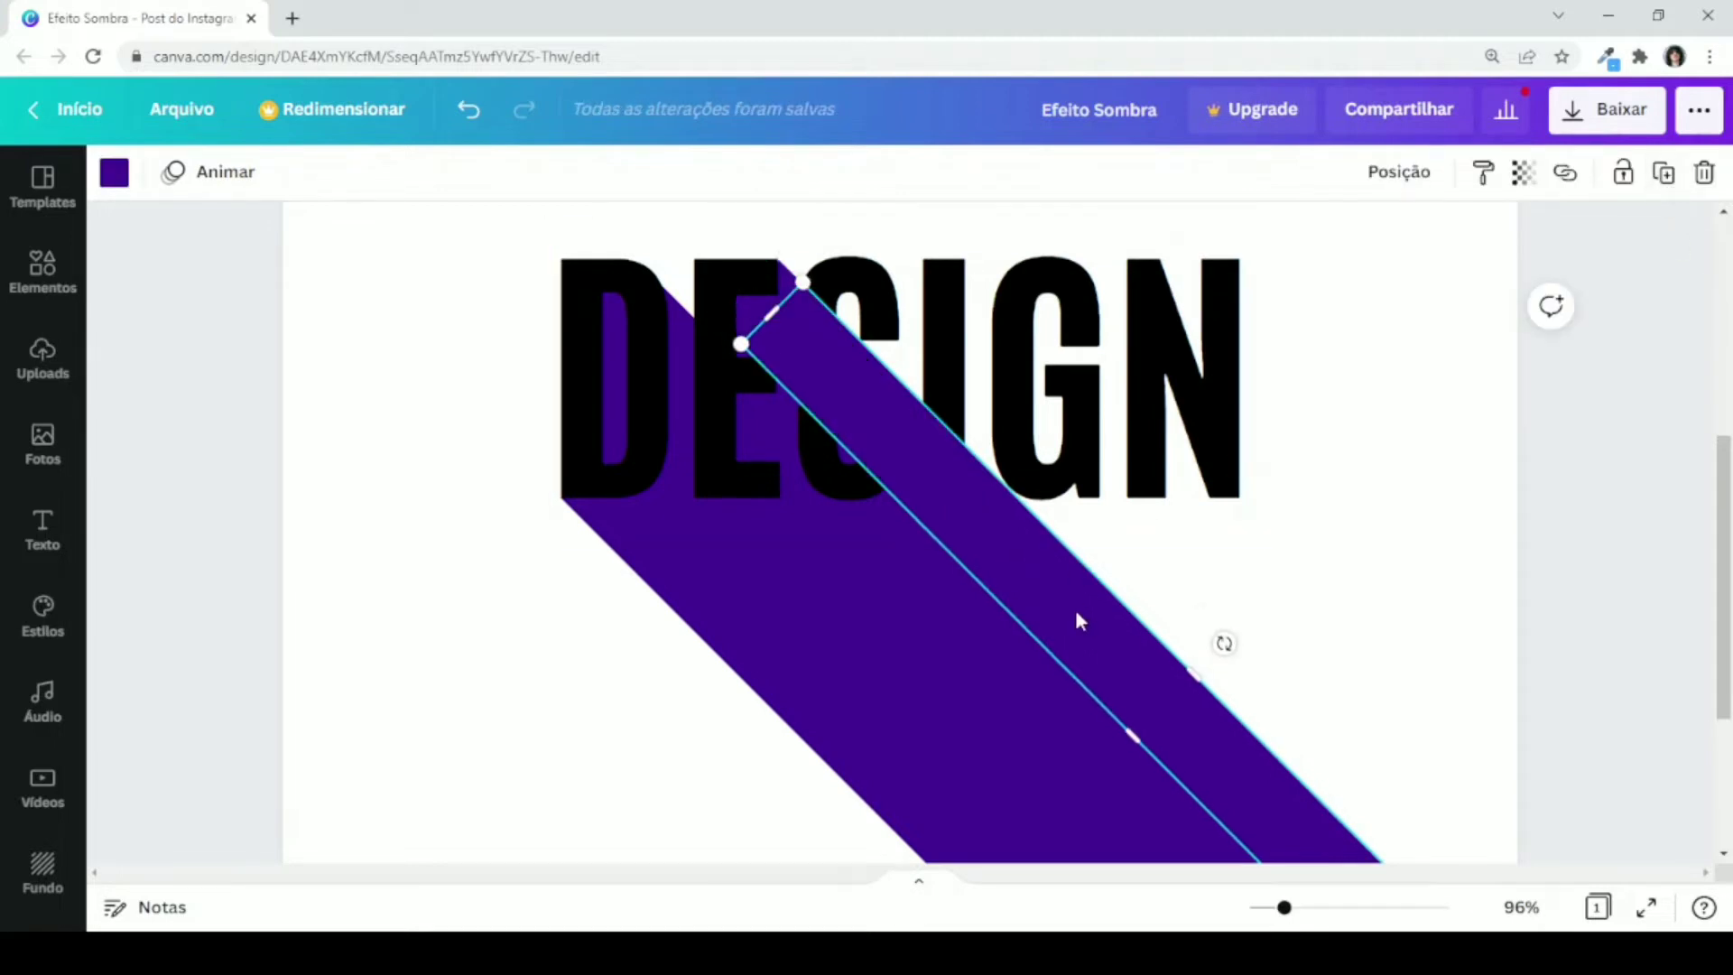
pyautogui.moveTo(1075, 609); pyautogui.dragTo(1149, 593)
pyautogui.click(1404, 181)
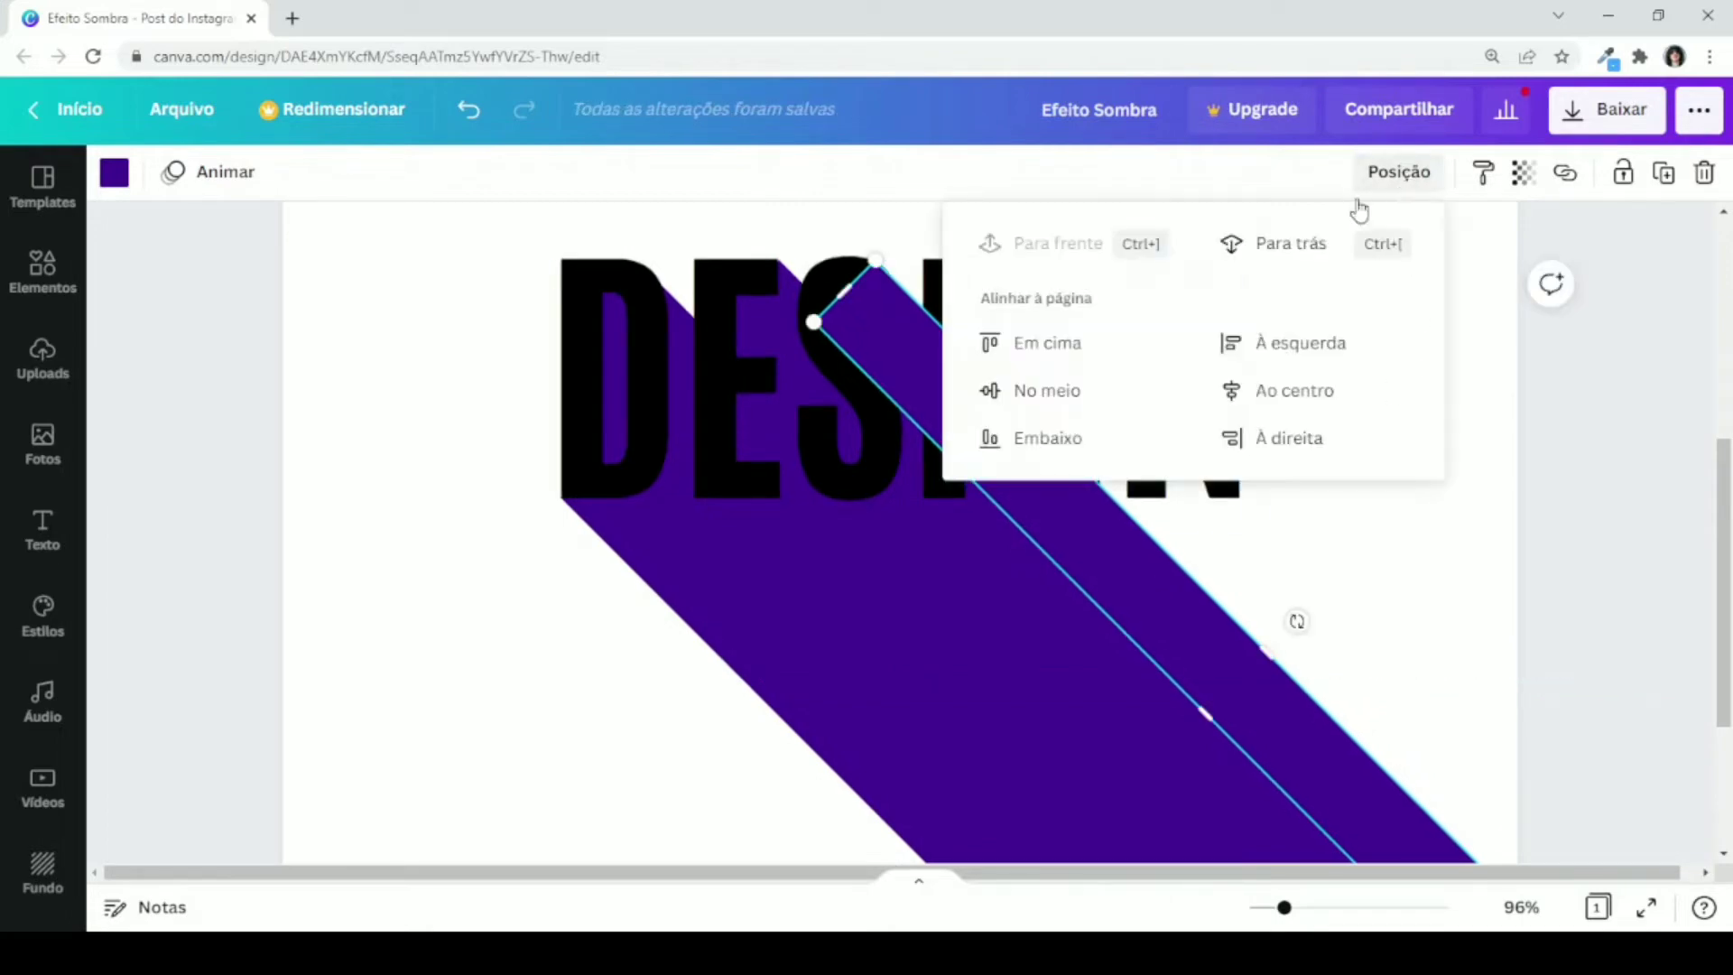
pyautogui.click(1293, 242)
pyautogui.click(1556, 502)
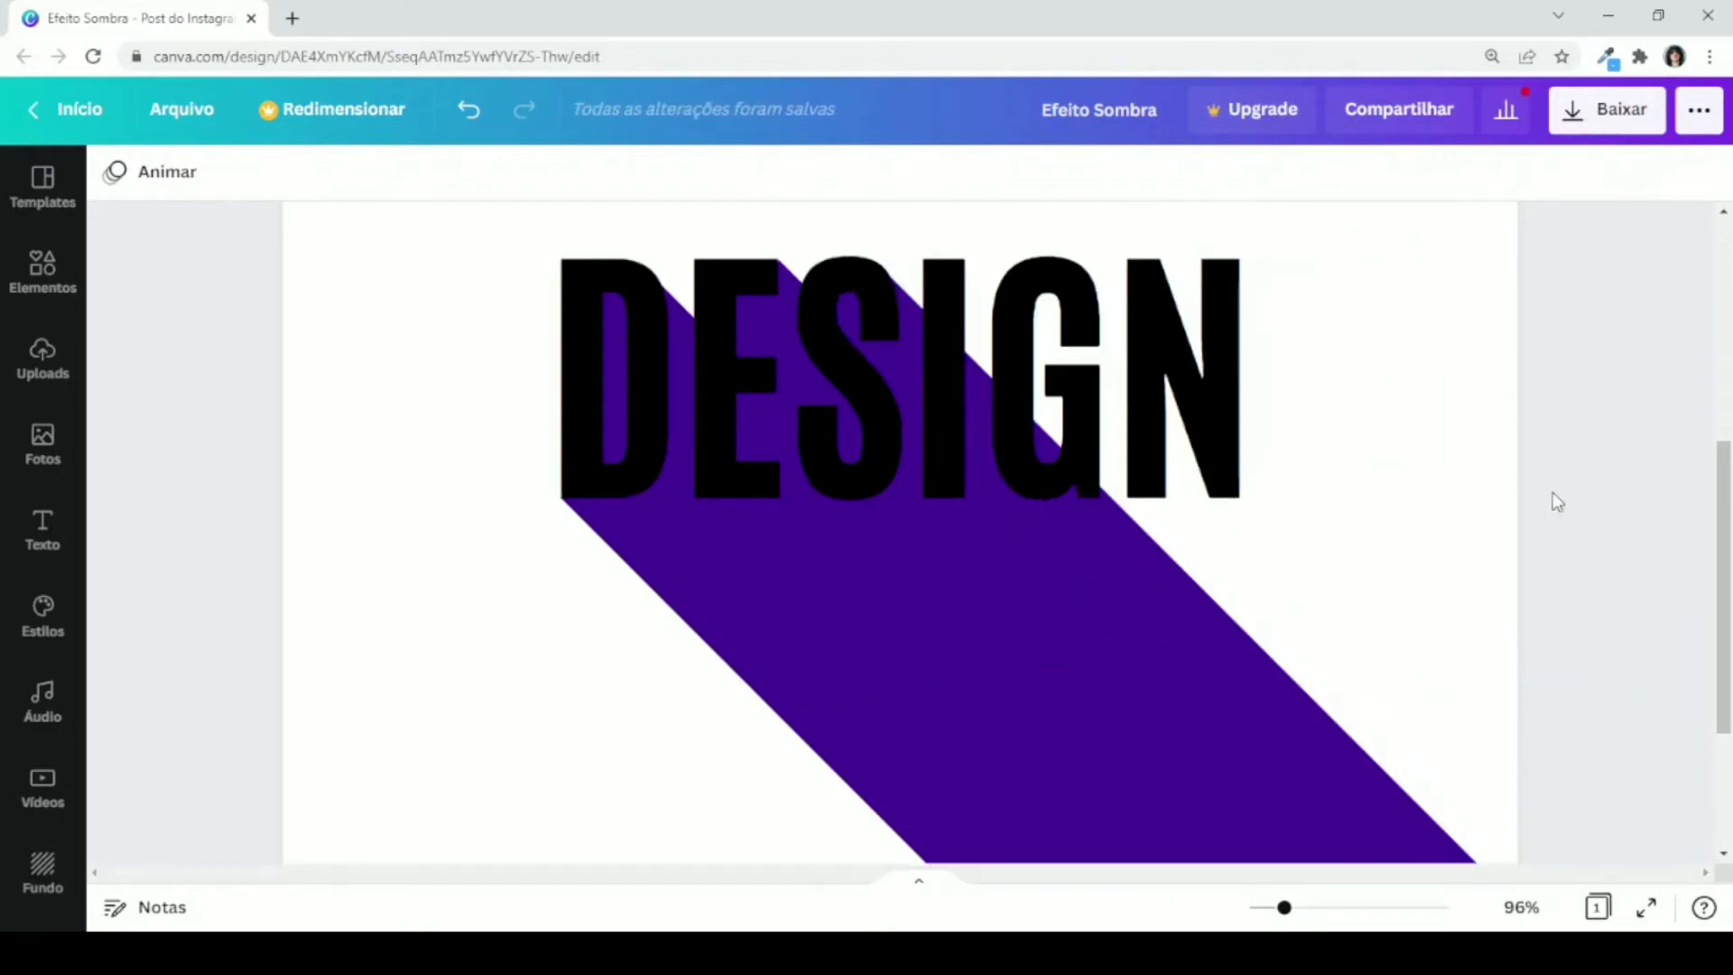
# Step: Duplicate the S strip onto the I, narrow it, and add a second copy aligned with the I's top-right corner
pyautogui.click(1177, 646)
pyautogui.click(1665, 187)
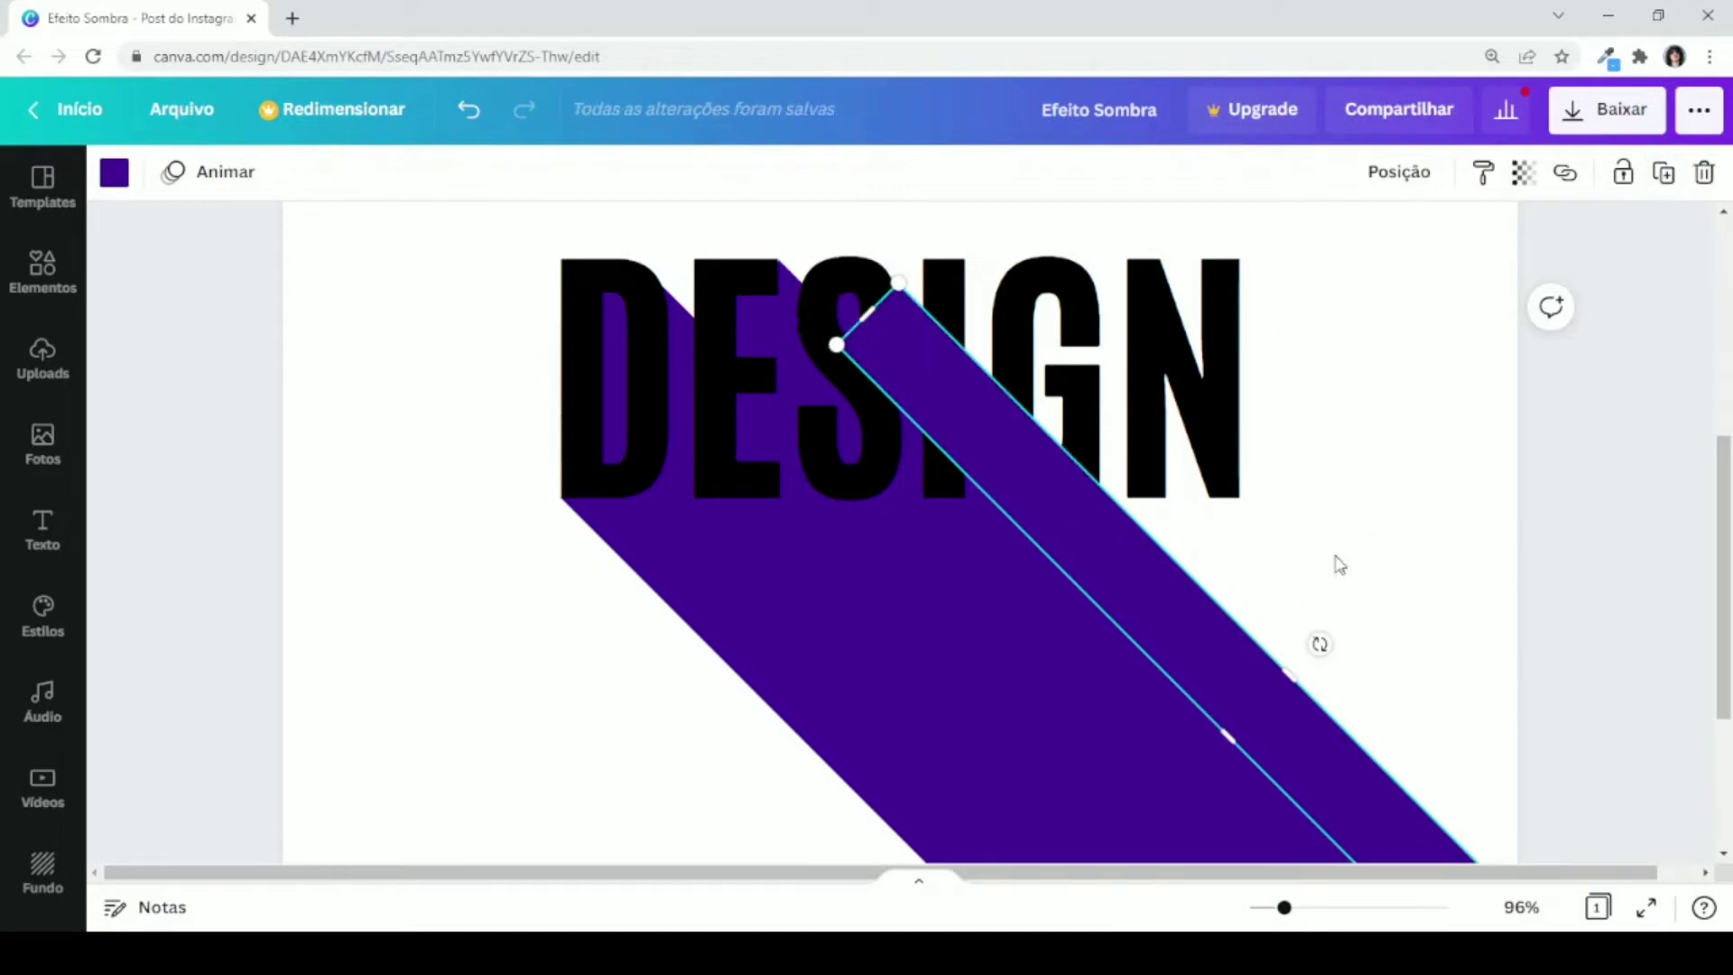
pyautogui.moveTo(1334, 560); pyautogui.dragTo(1278, 612)
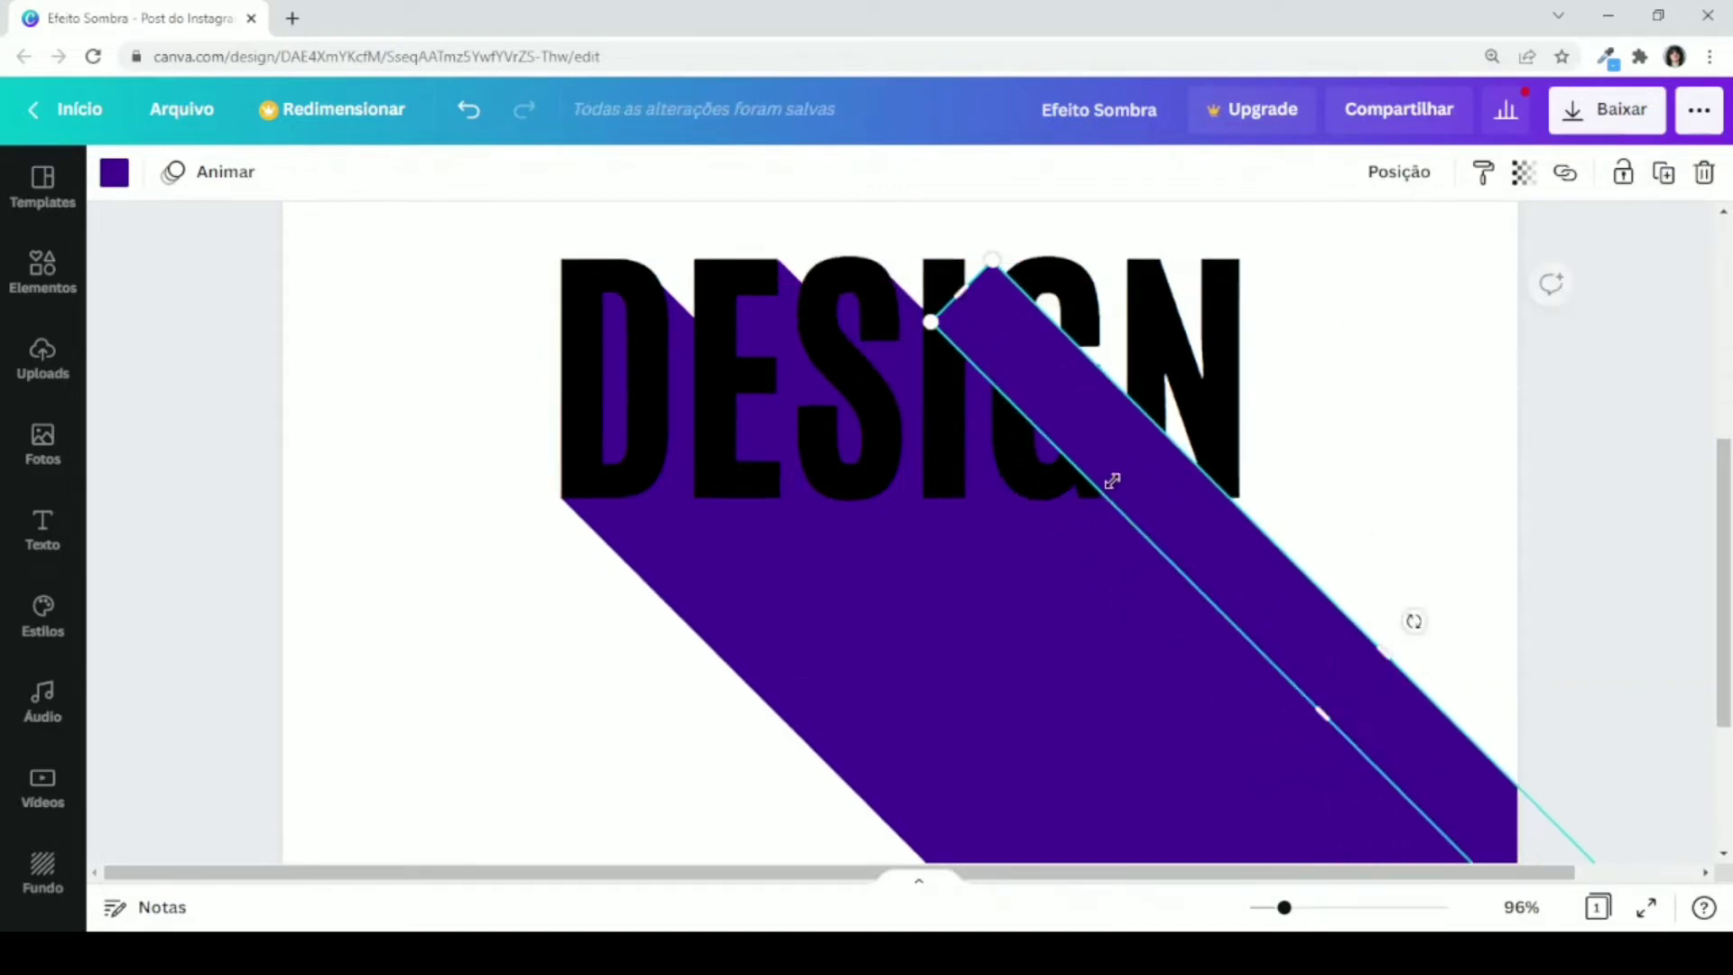
pyautogui.moveTo(1166, 441); pyautogui.dragTo(1128, 460)
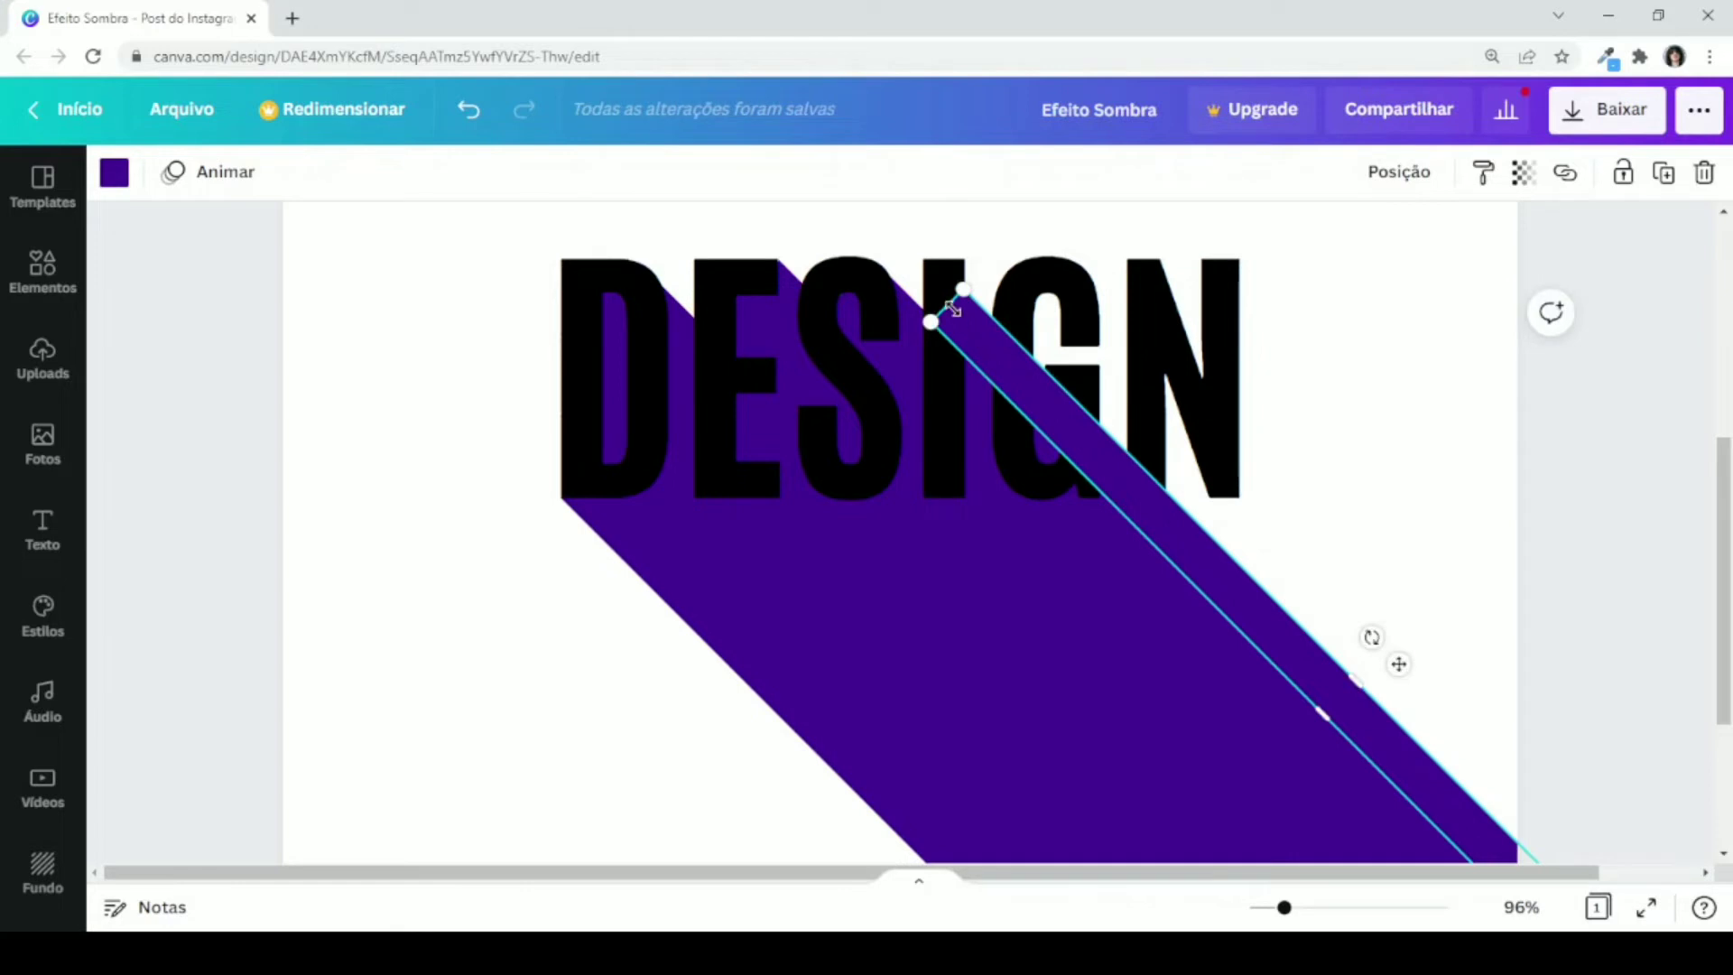
pyautogui.click(1663, 177)
pyautogui.moveTo(1522, 682); pyautogui.dragTo(1400, 634)
pyautogui.click(1548, 285)
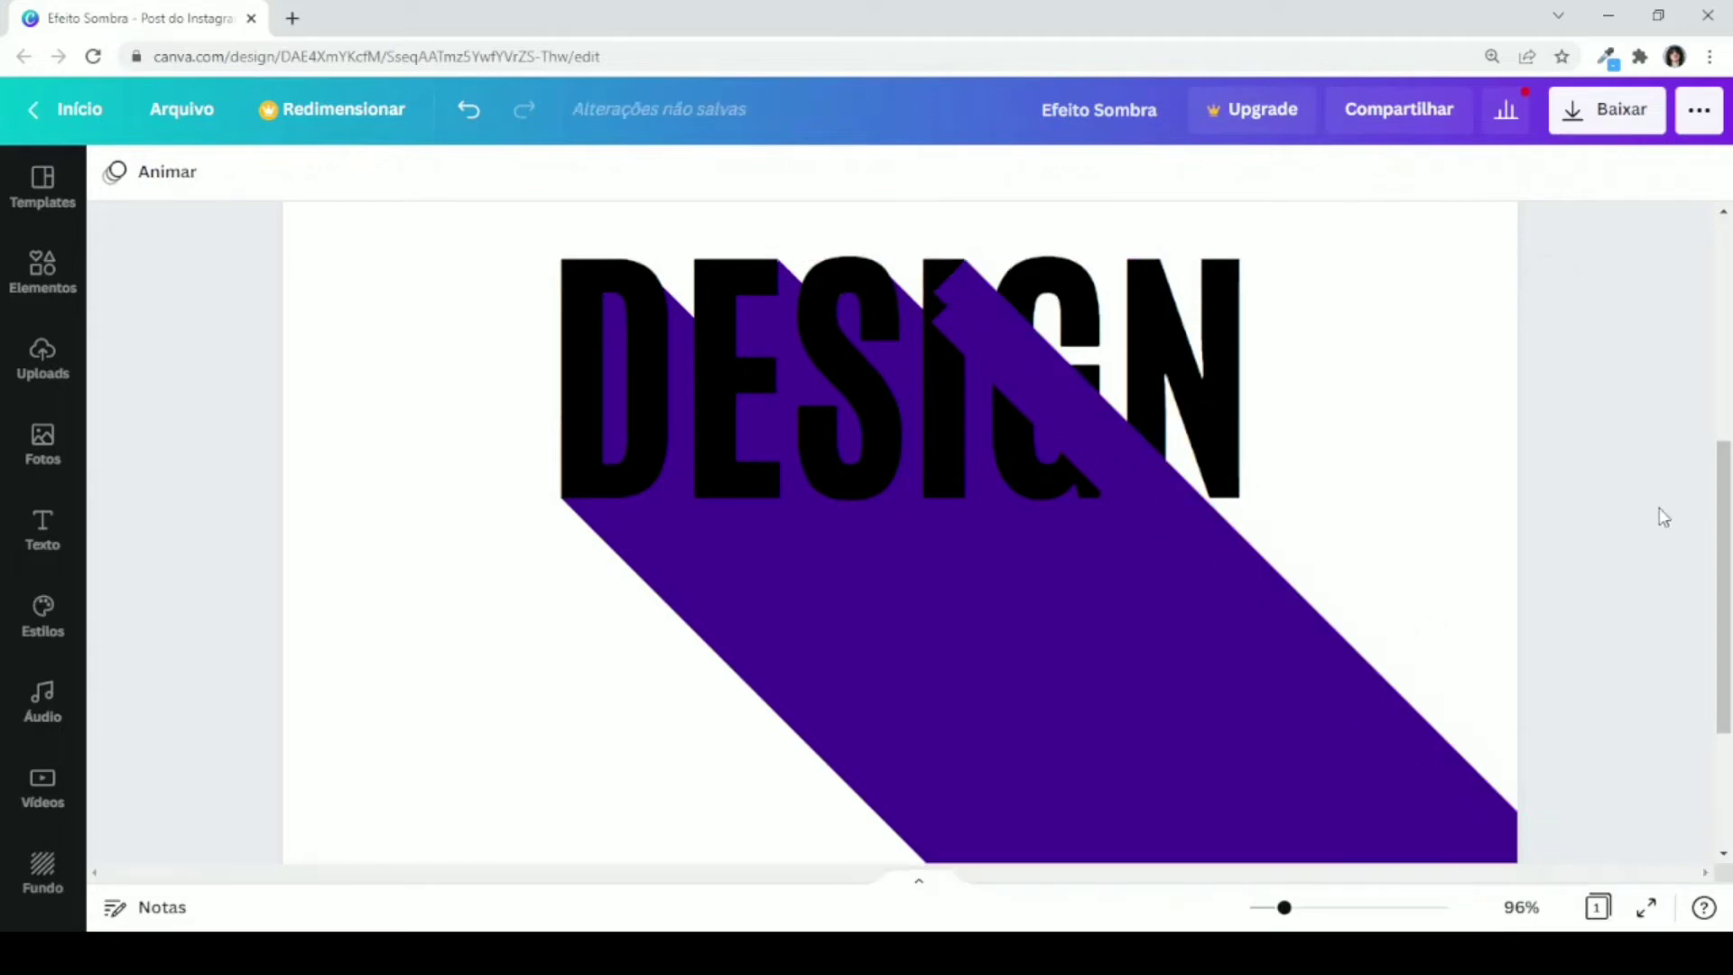
# Step: Select both strips over the I and send them behind the DESIGN text
pyautogui.click(1313, 669)
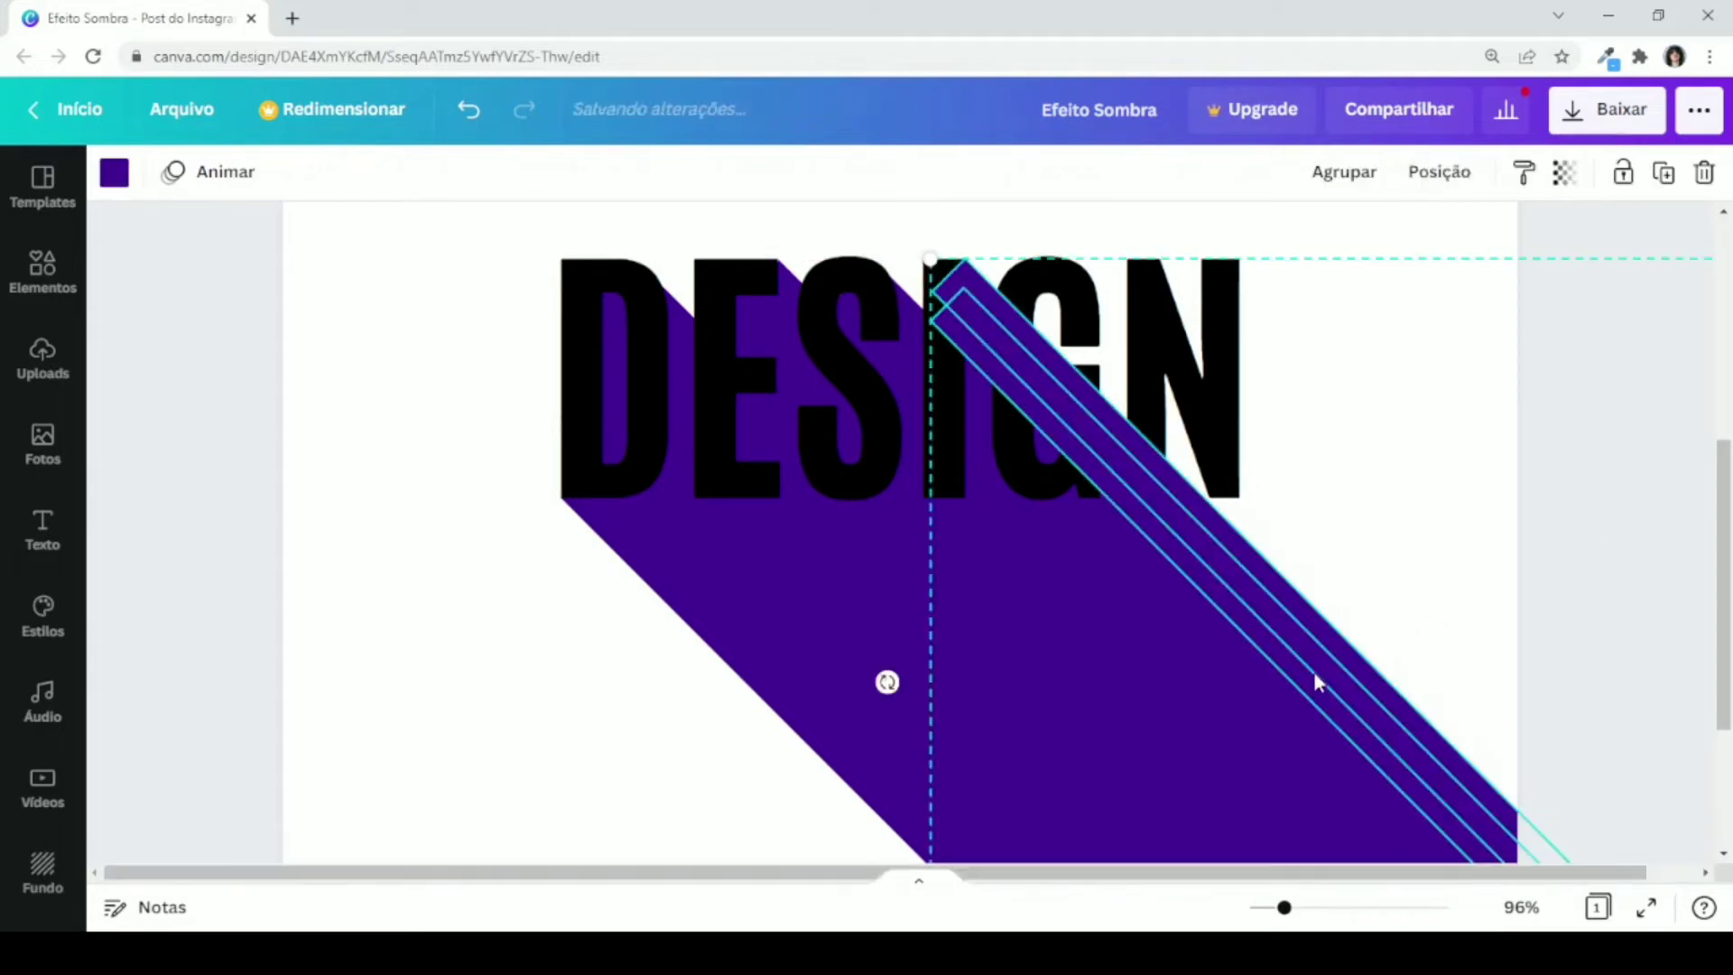
pyautogui.click(1439, 172)
pyautogui.click(1585, 228)
pyautogui.click(1585, 227)
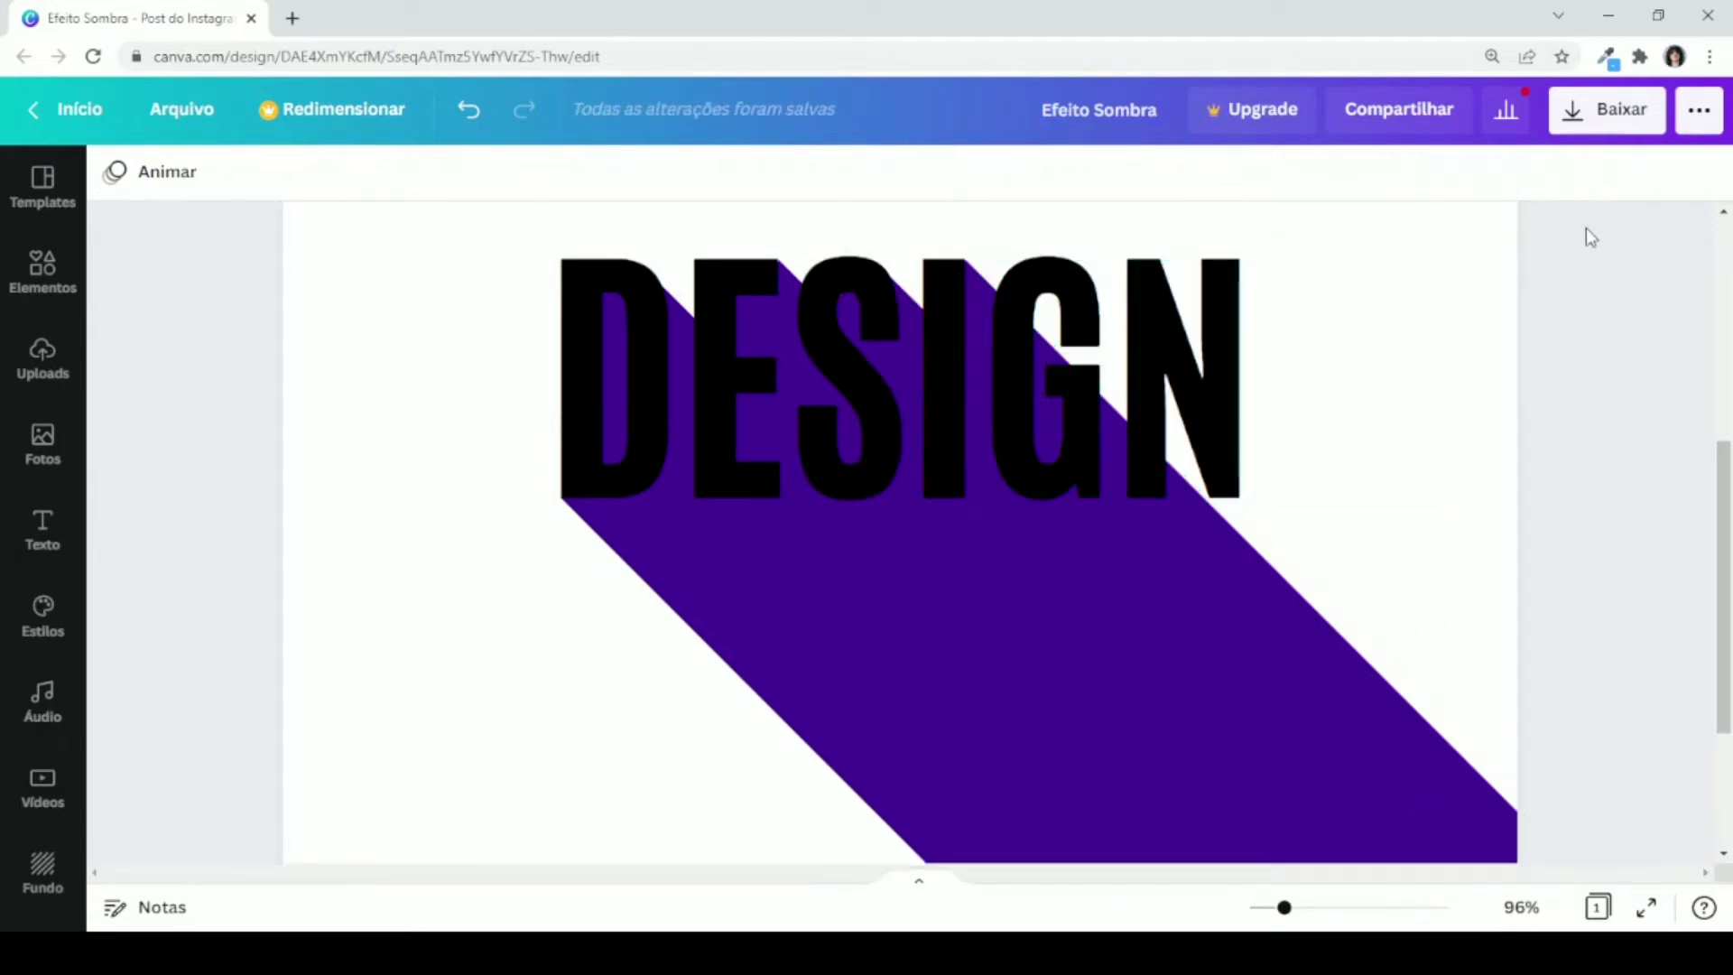
# Step: Duplicate the I's upper strip onto the G and widen the copy up to the letter's upper-right curve
pyautogui.click(1273, 589)
pyautogui.click(1668, 181)
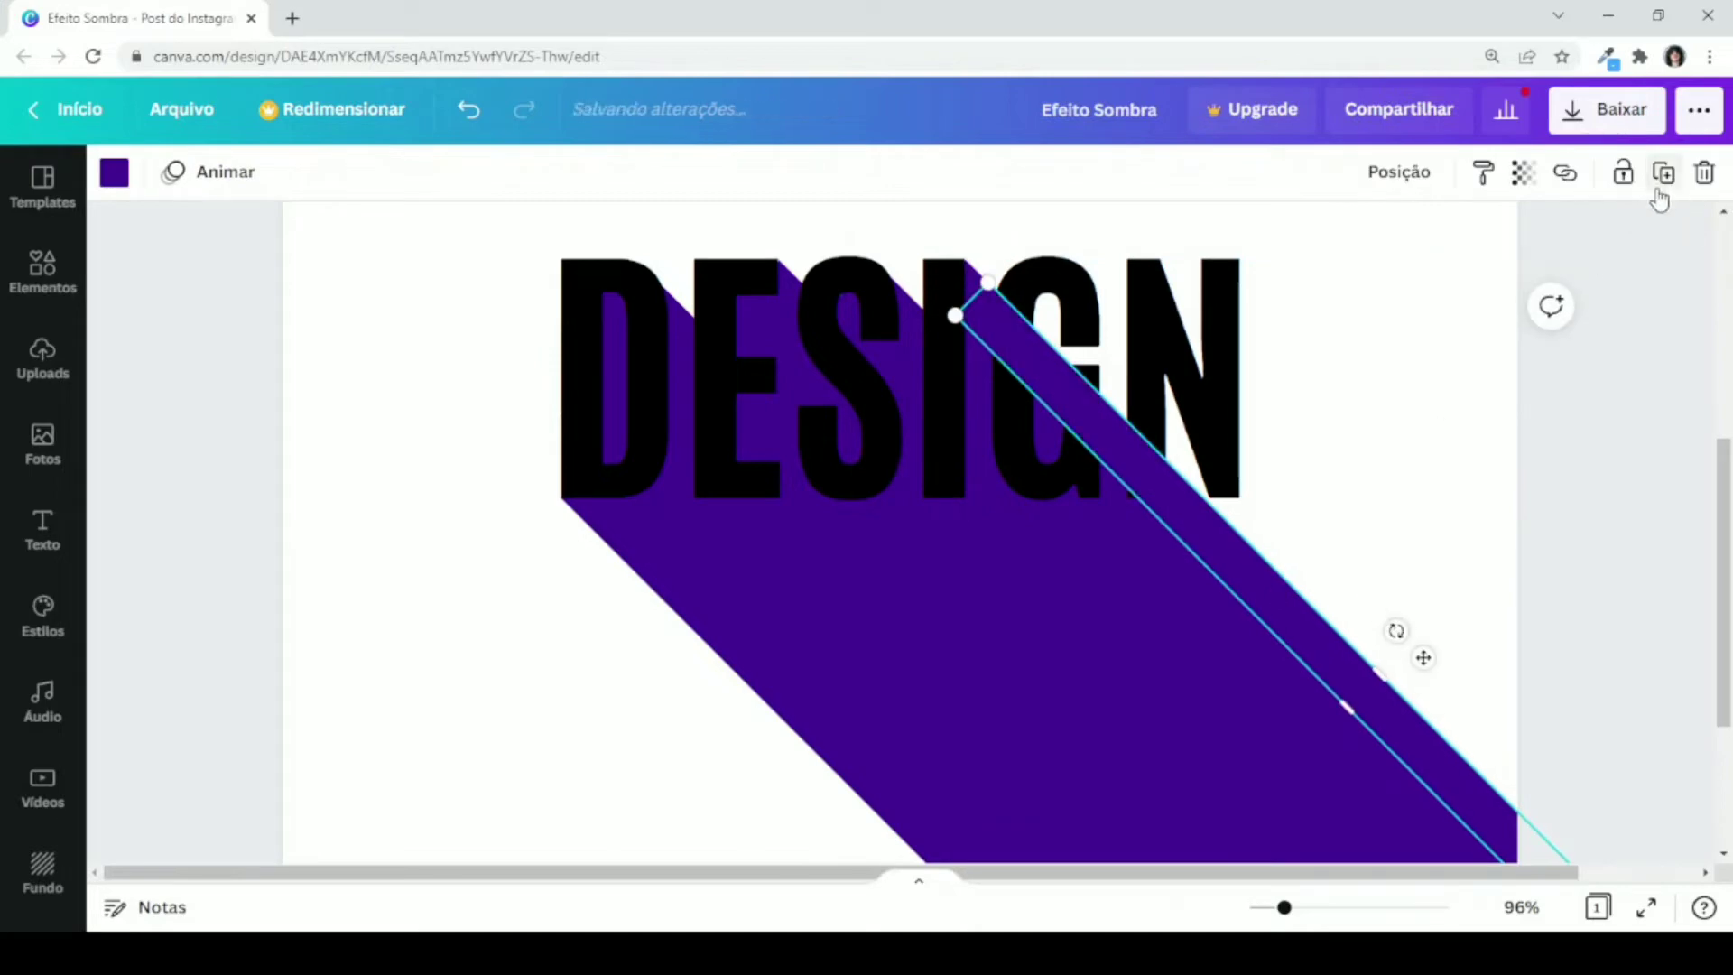
pyautogui.moveTo(1413, 658); pyautogui.dragTo(1476, 656)
pyautogui.moveTo(1492, 663); pyautogui.dragTo(1489, 658)
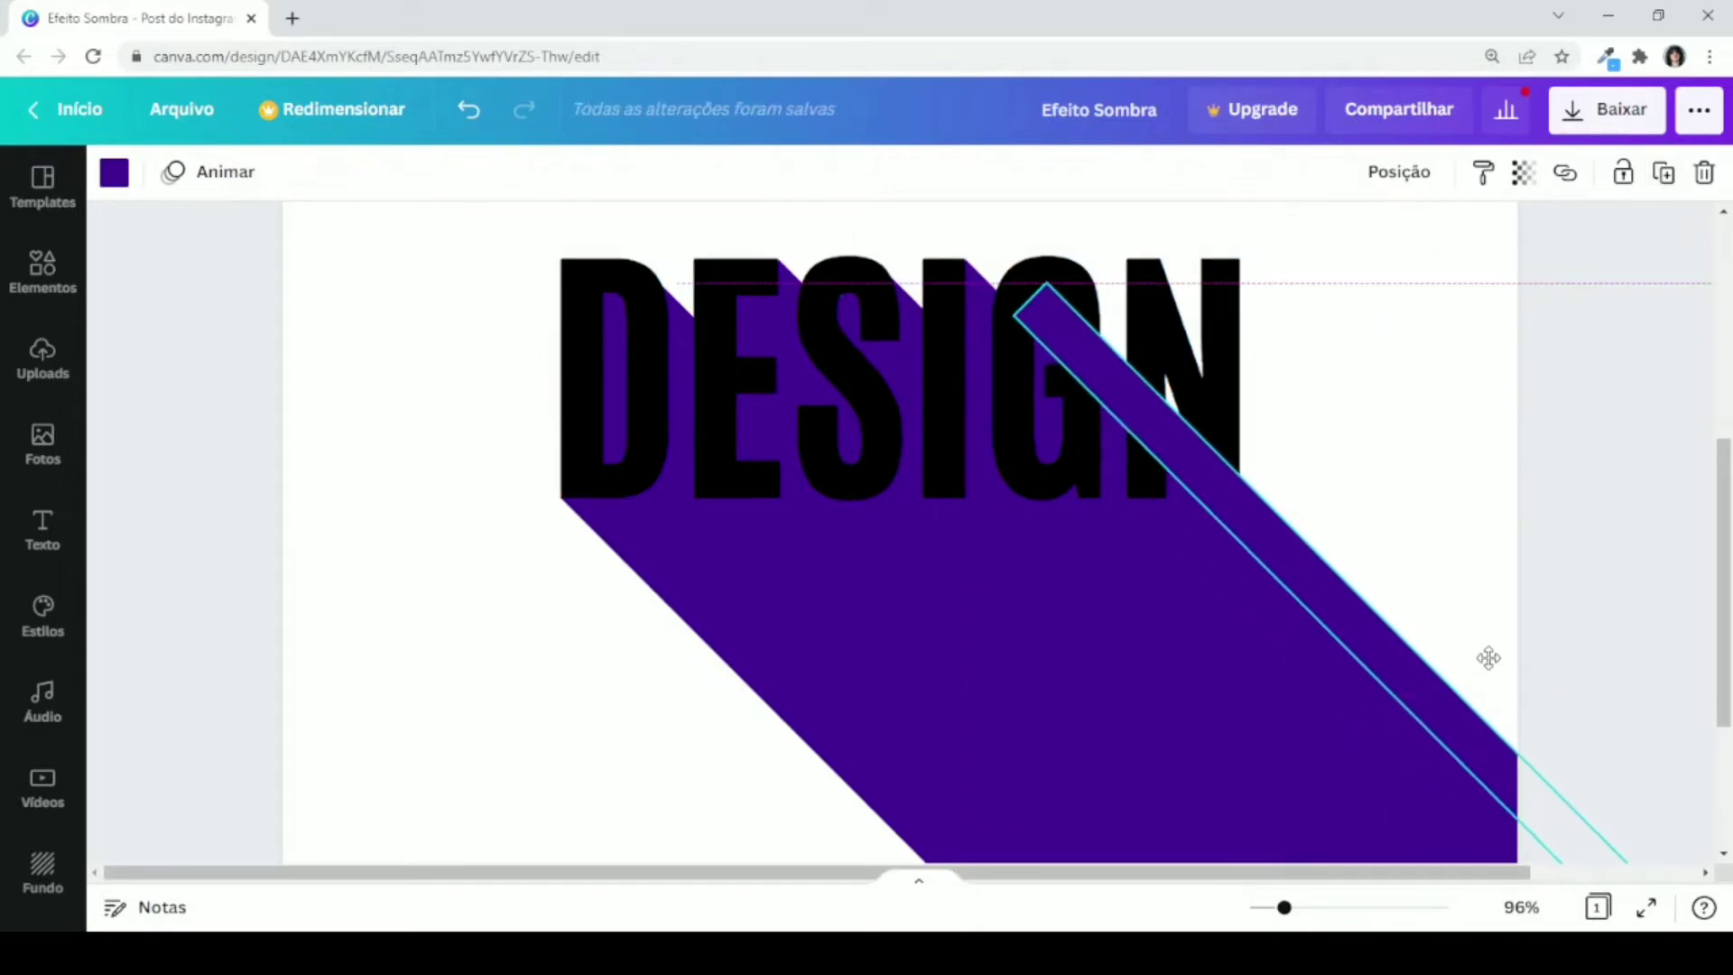
pyautogui.moveTo(1315, 530); pyautogui.dragTo(1361, 533)
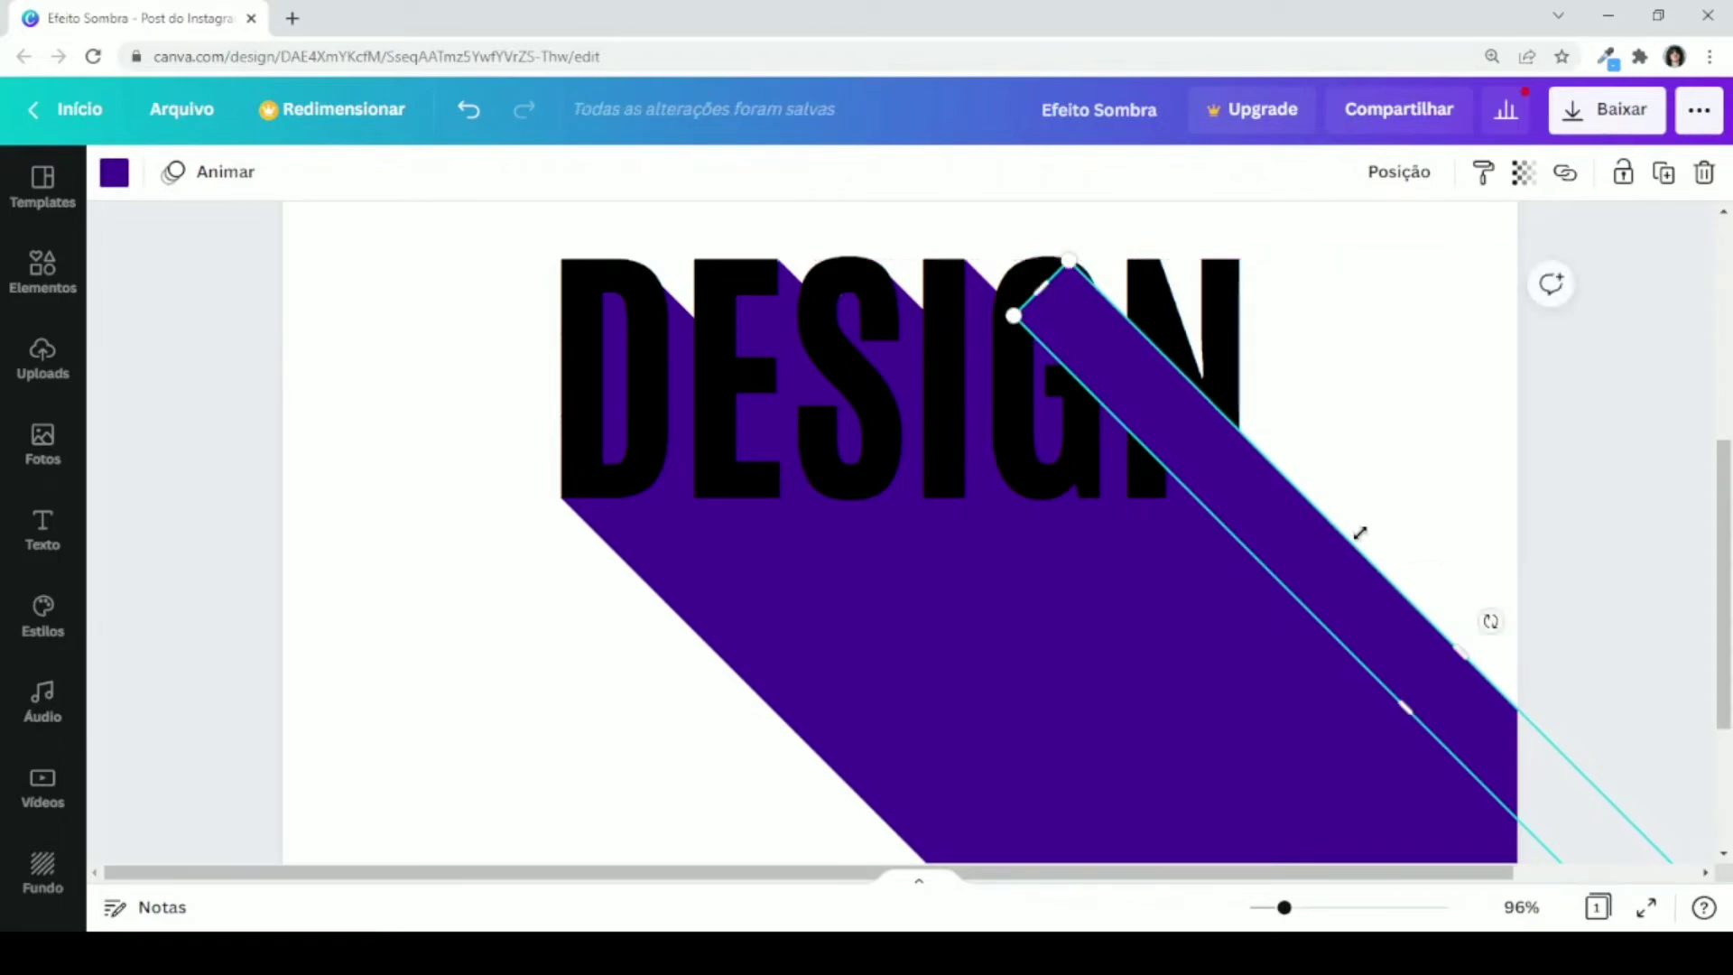
# Step: Send the wide strip over the G behind the DESIGN text
pyautogui.click(1399, 173)
pyautogui.click(1315, 252)
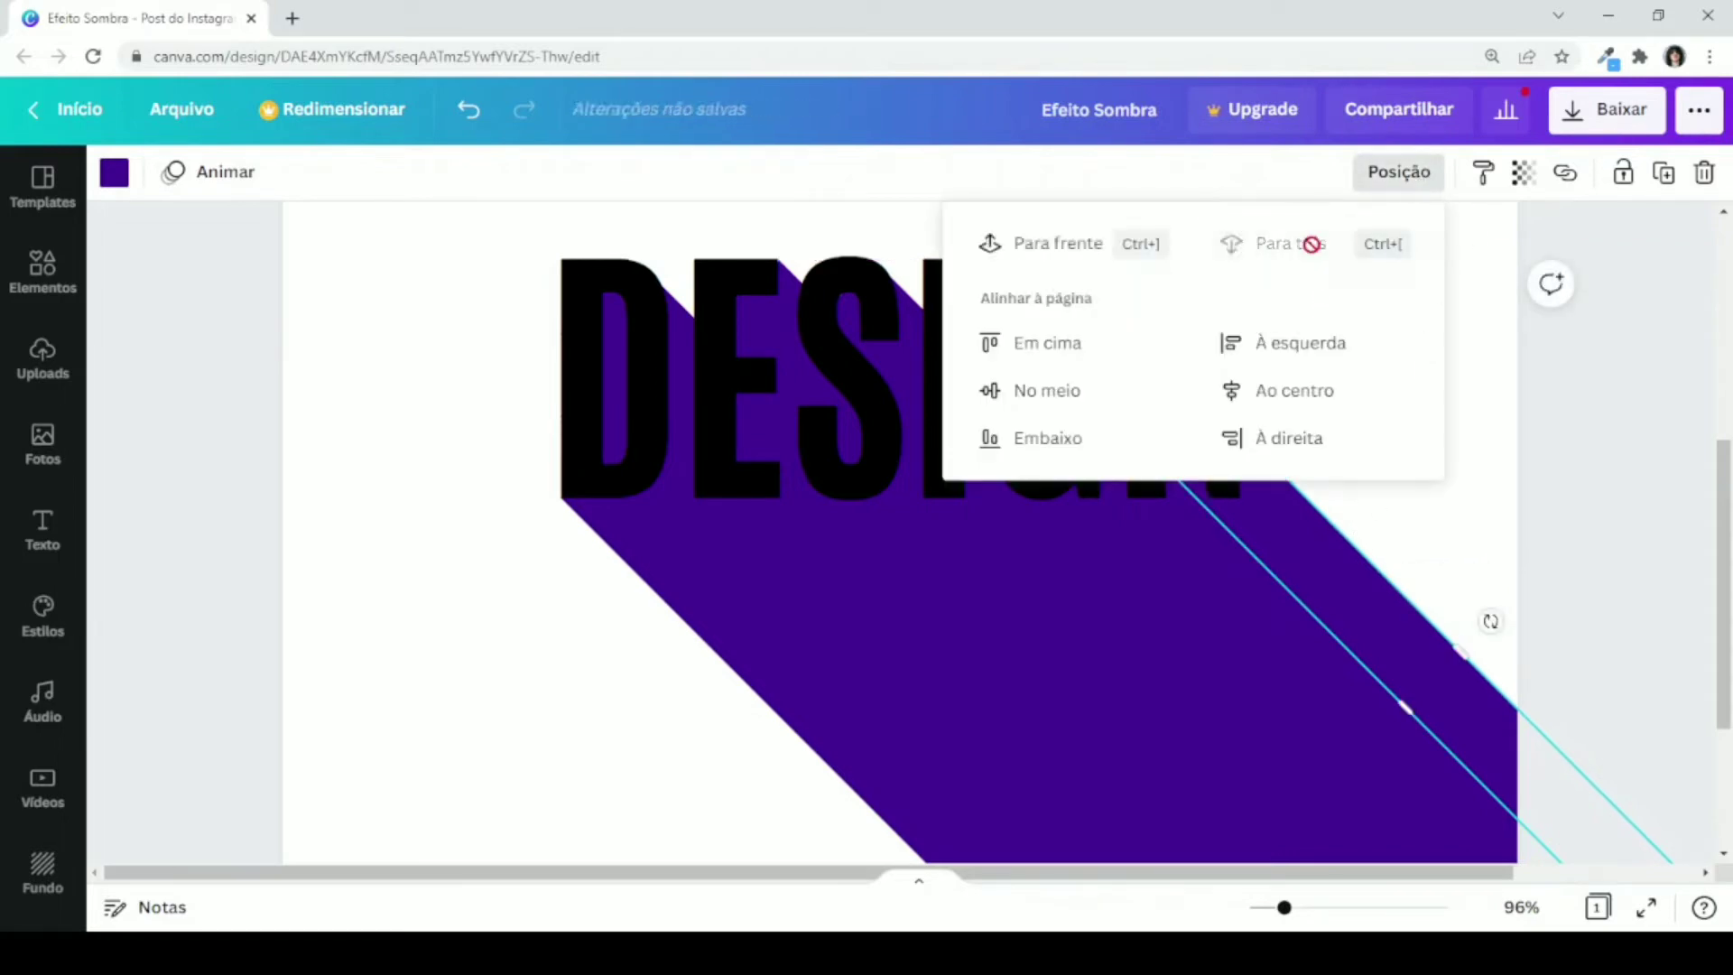
pyautogui.click(1596, 379)
# Step: Duplicate the G strip, narrow the copy and fit it to the upper-right curve of the G
pyautogui.click(1397, 591)
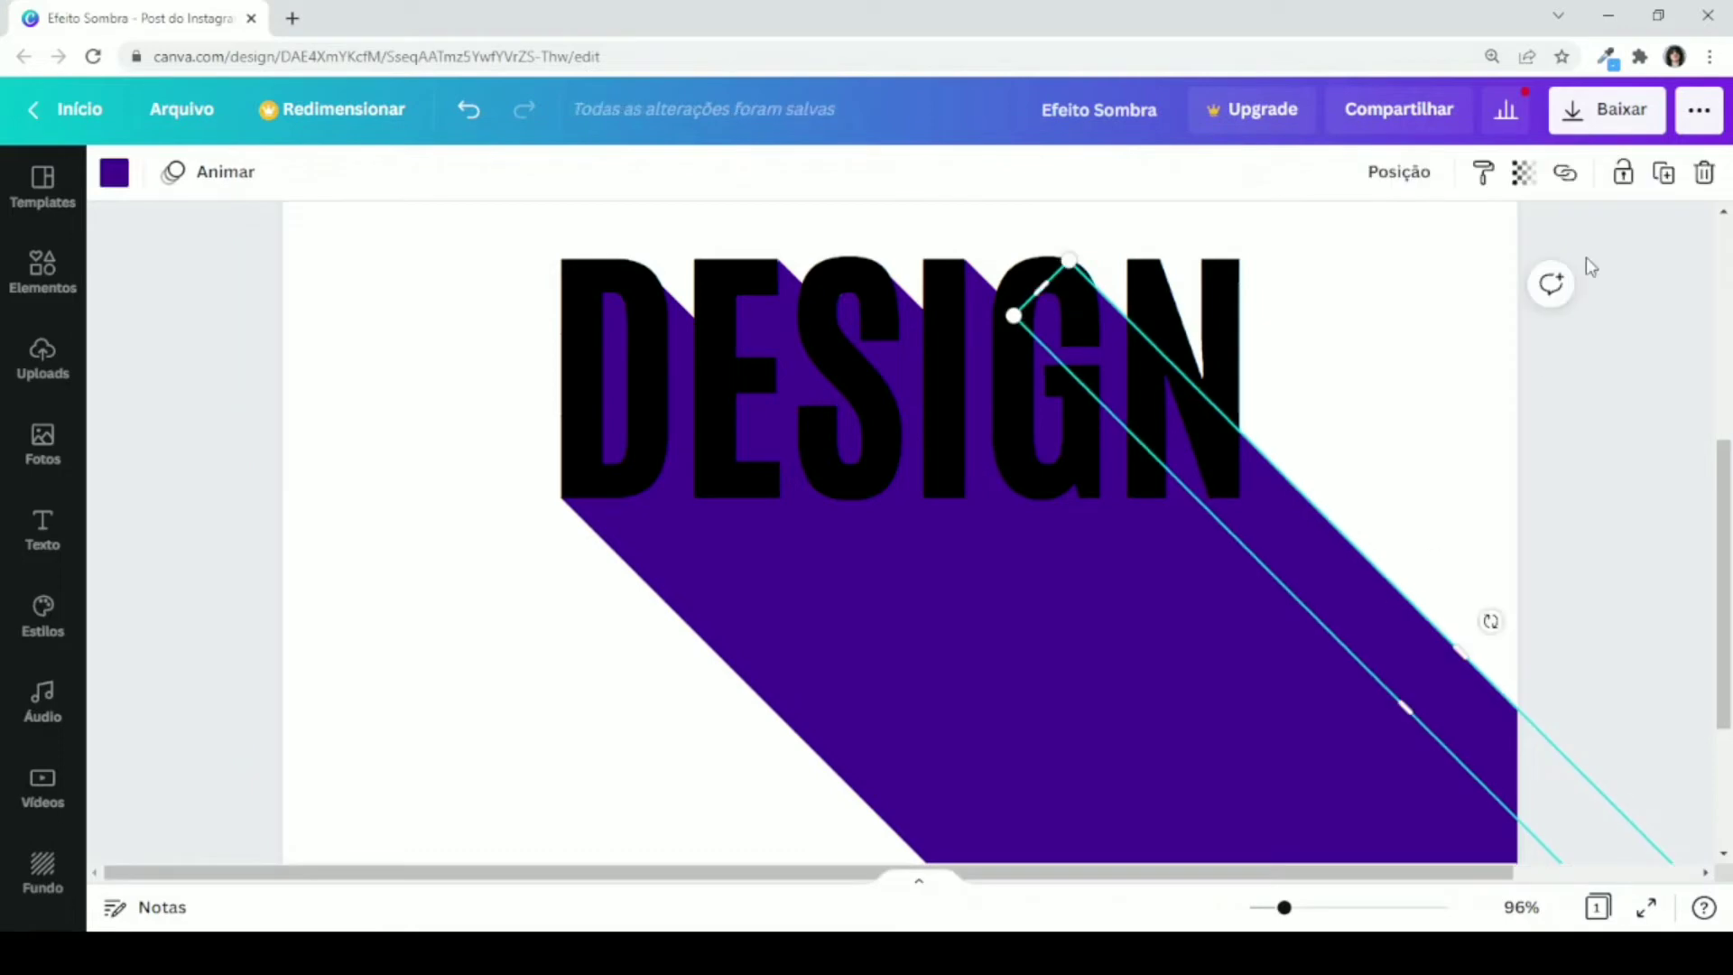
pyautogui.click(1664, 173)
pyautogui.moveTo(1277, 580); pyautogui.dragTo(1342, 581)
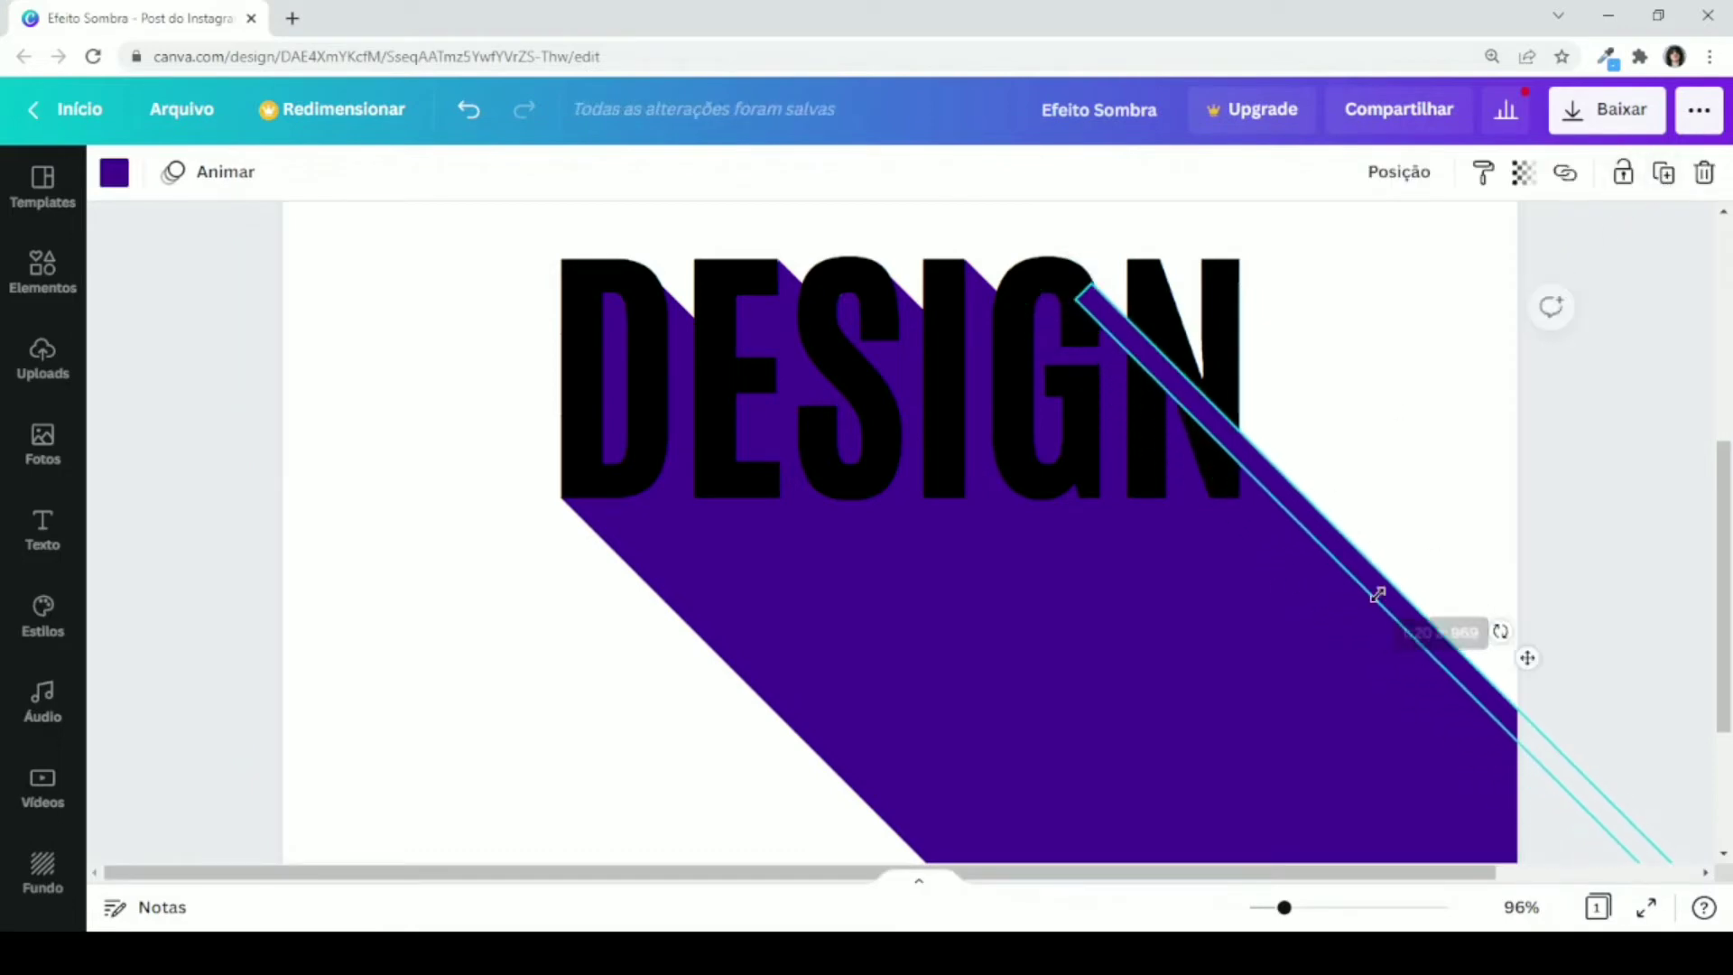
pyautogui.moveTo(1529, 657); pyautogui.dragTo(1516, 630)
pyautogui.click(1617, 435)
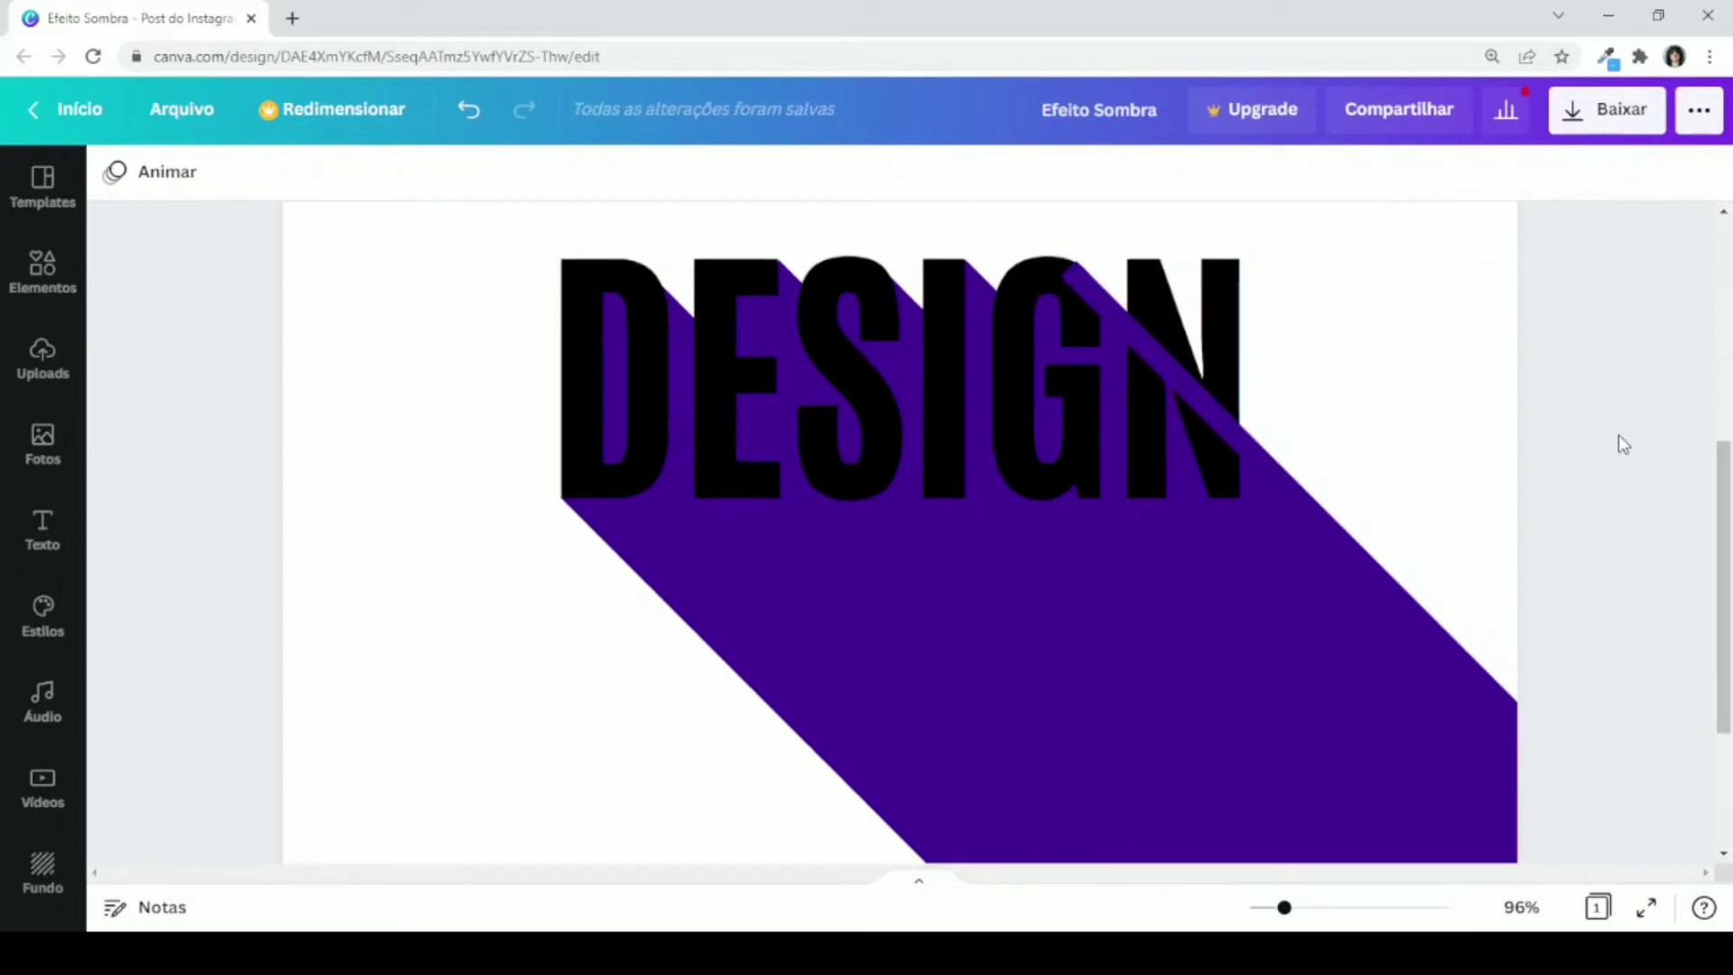
# Step: Send the narrow strip over the G's upper-right curve behind the text
pyautogui.click(1195, 395)
pyautogui.click(1399, 172)
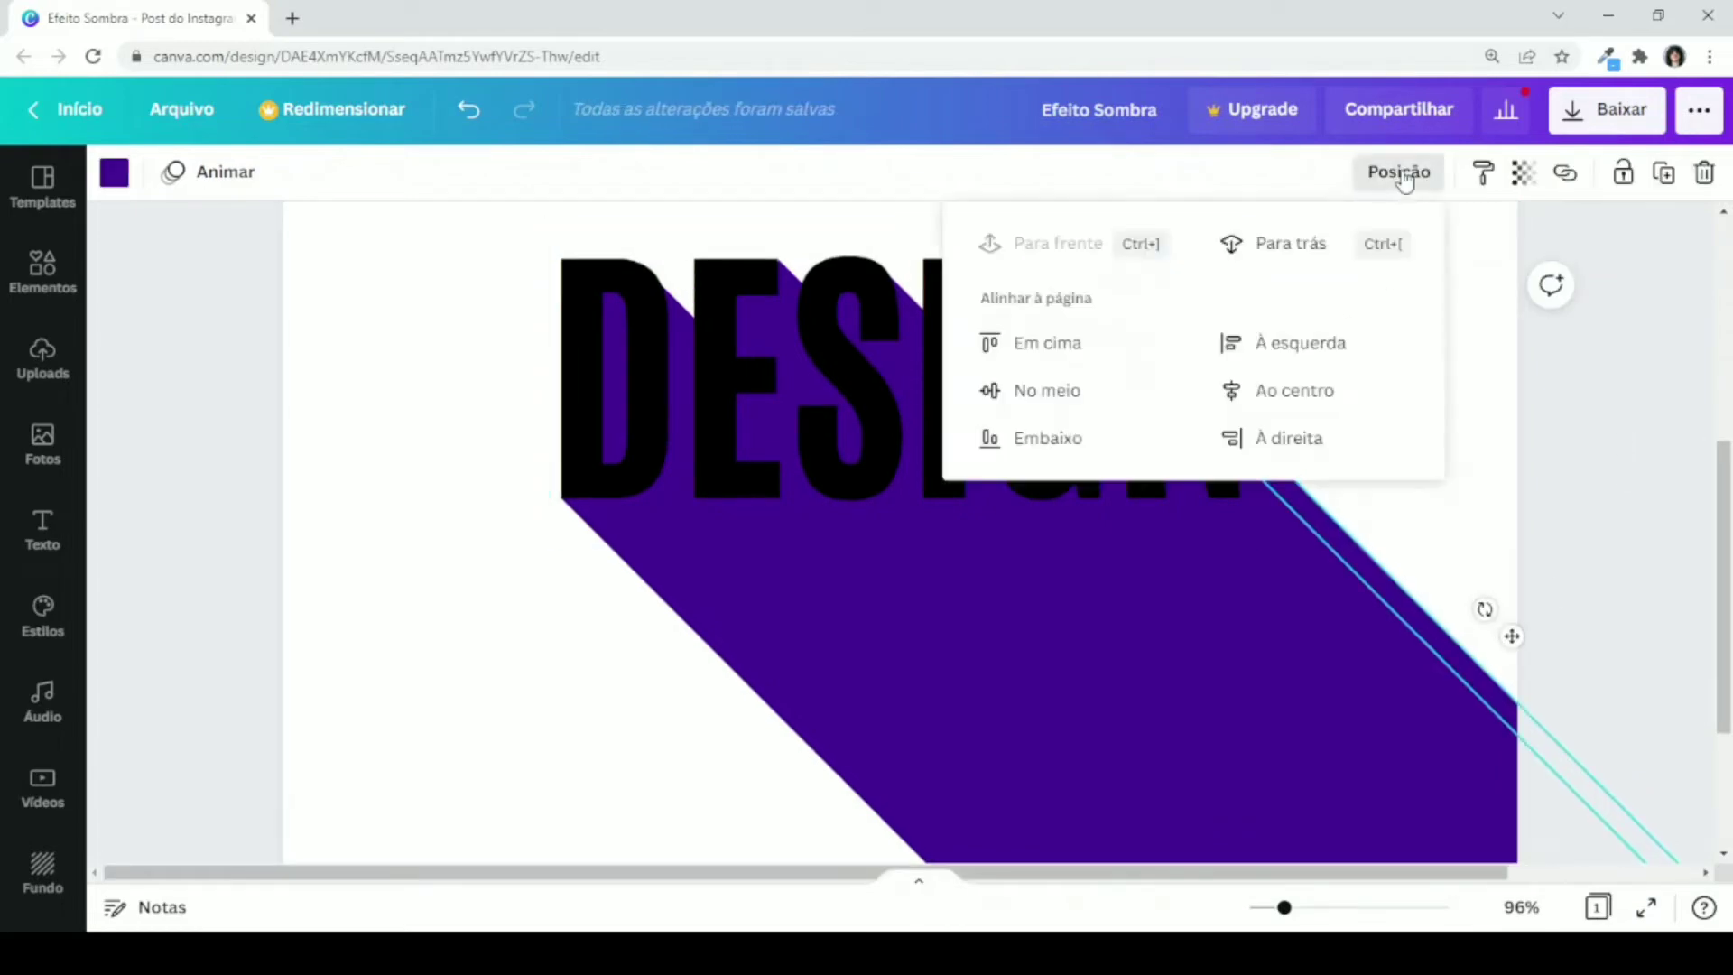
pyautogui.click(1308, 242)
pyautogui.click(1606, 404)
pyautogui.click(1622, 442)
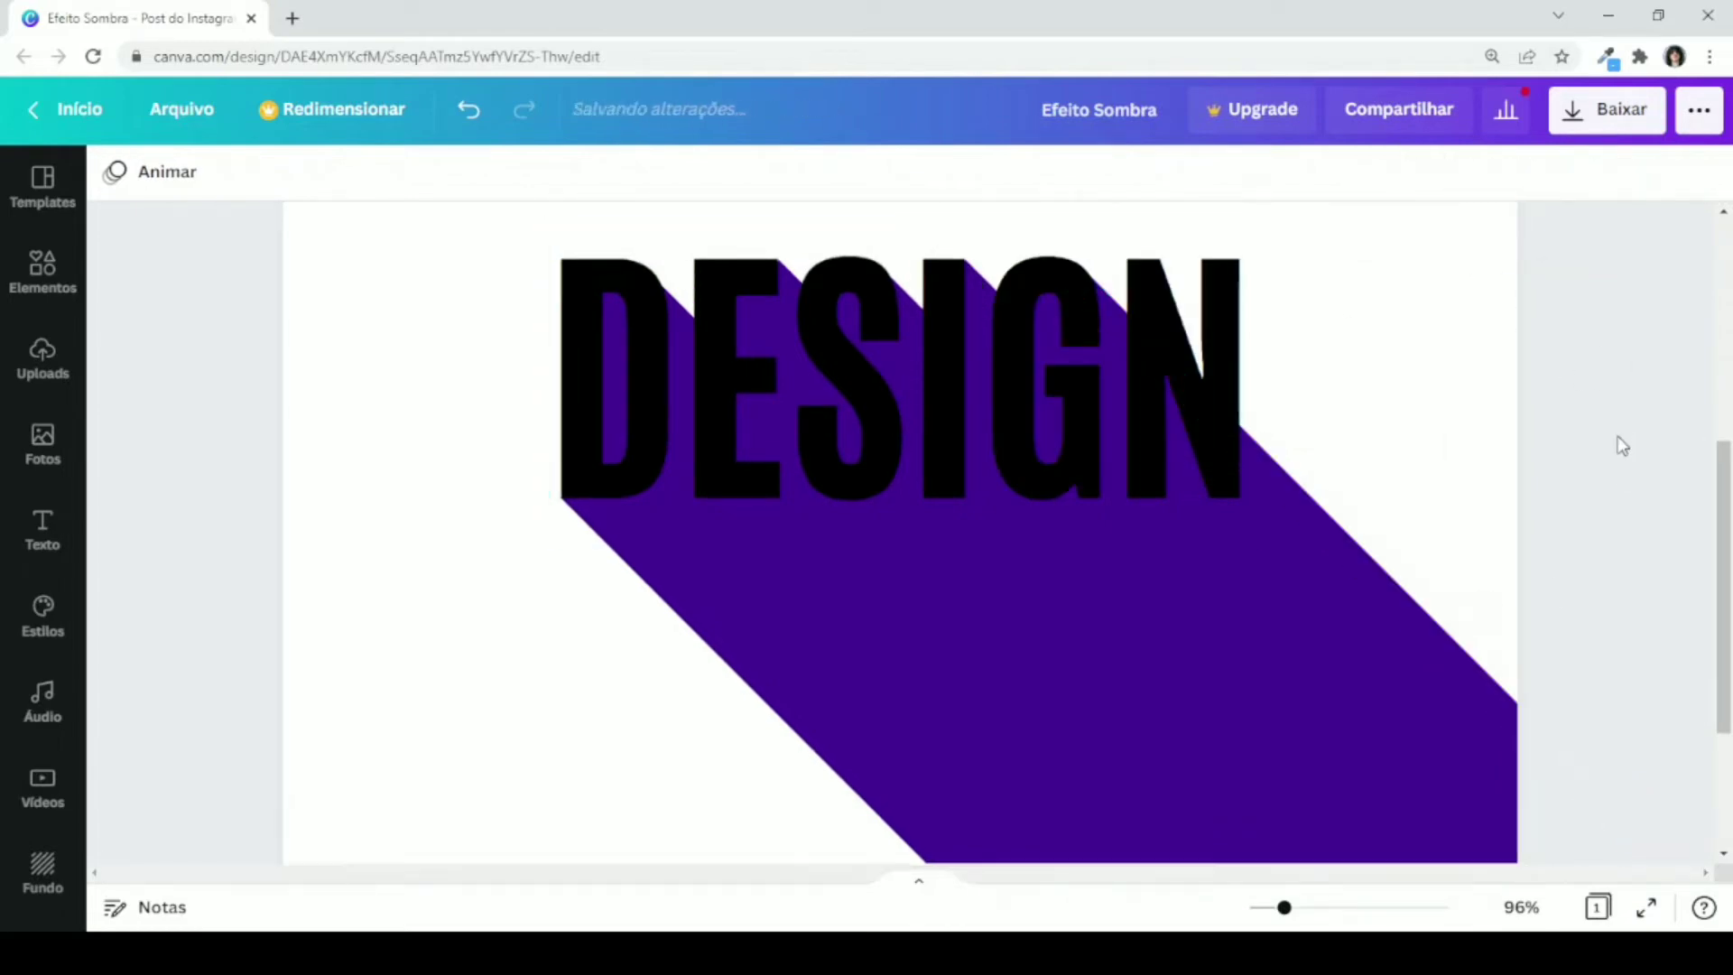
# Step: Duplicate the narrow G strip onto the left stem of the N and widen it across the stem
pyautogui.click(1377, 596)
pyautogui.click(1663, 176)
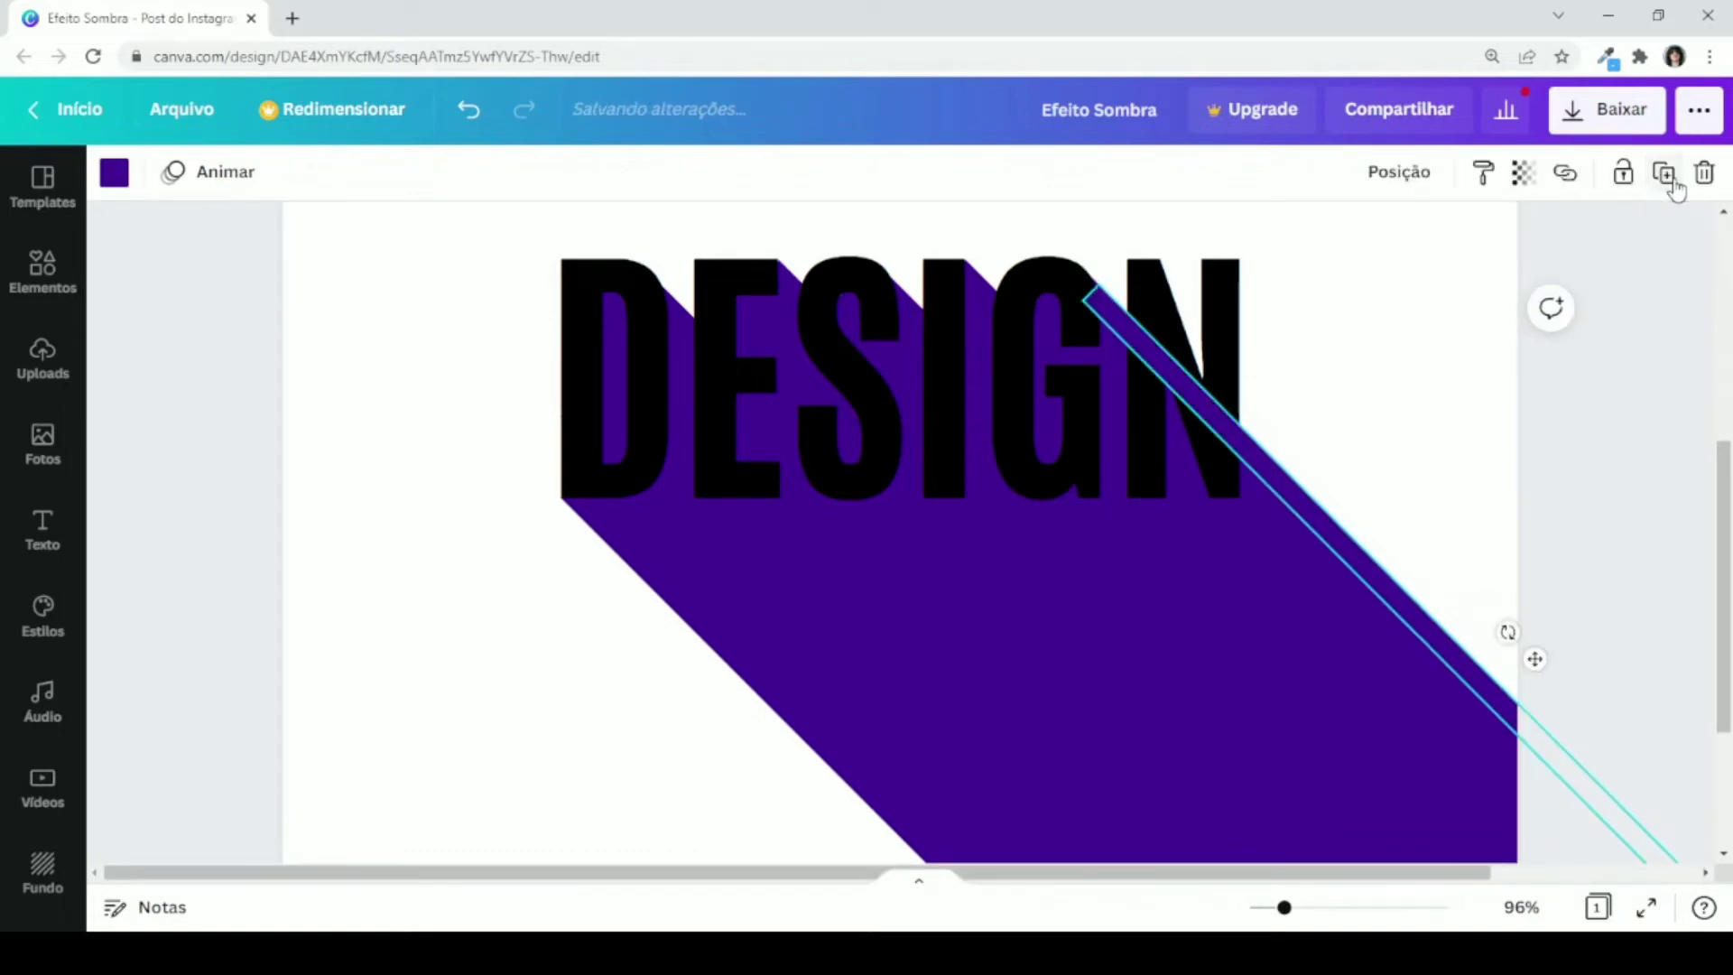
pyautogui.moveTo(1380, 555); pyautogui.dragTo(1432, 569)
pyautogui.moveTo(1315, 502); pyautogui.dragTo(1346, 495)
pyautogui.moveTo(1142, 287); pyautogui.dragTo(1149, 298)
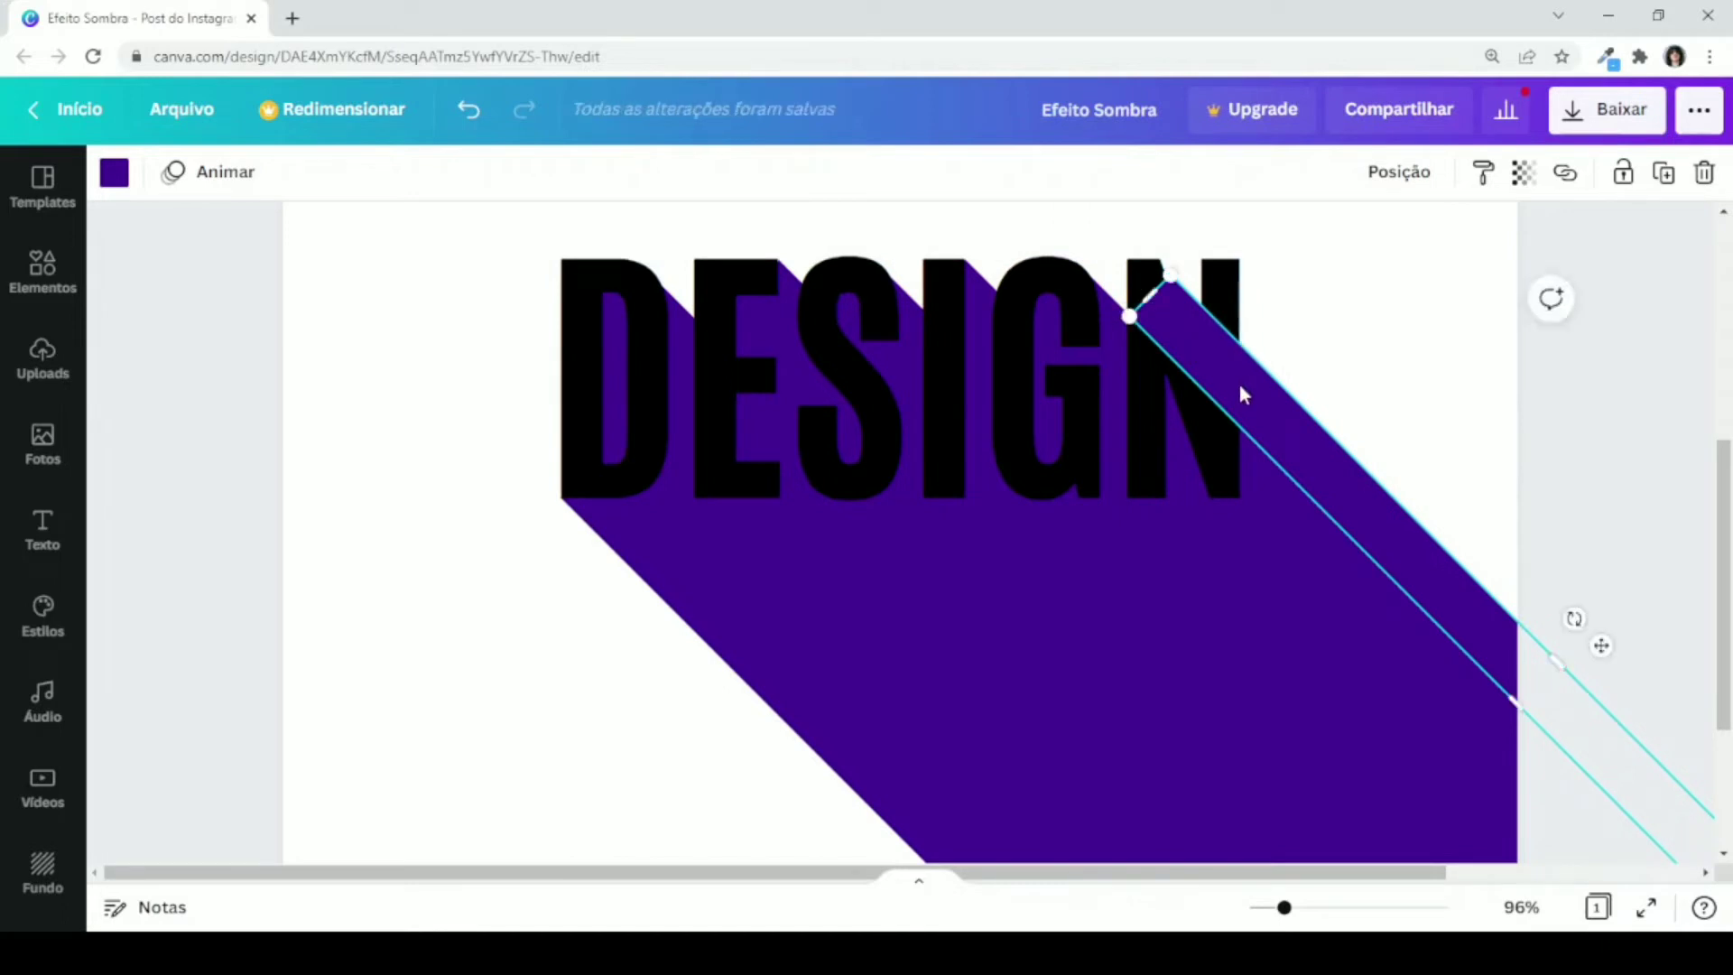
pyautogui.click(1567, 428)
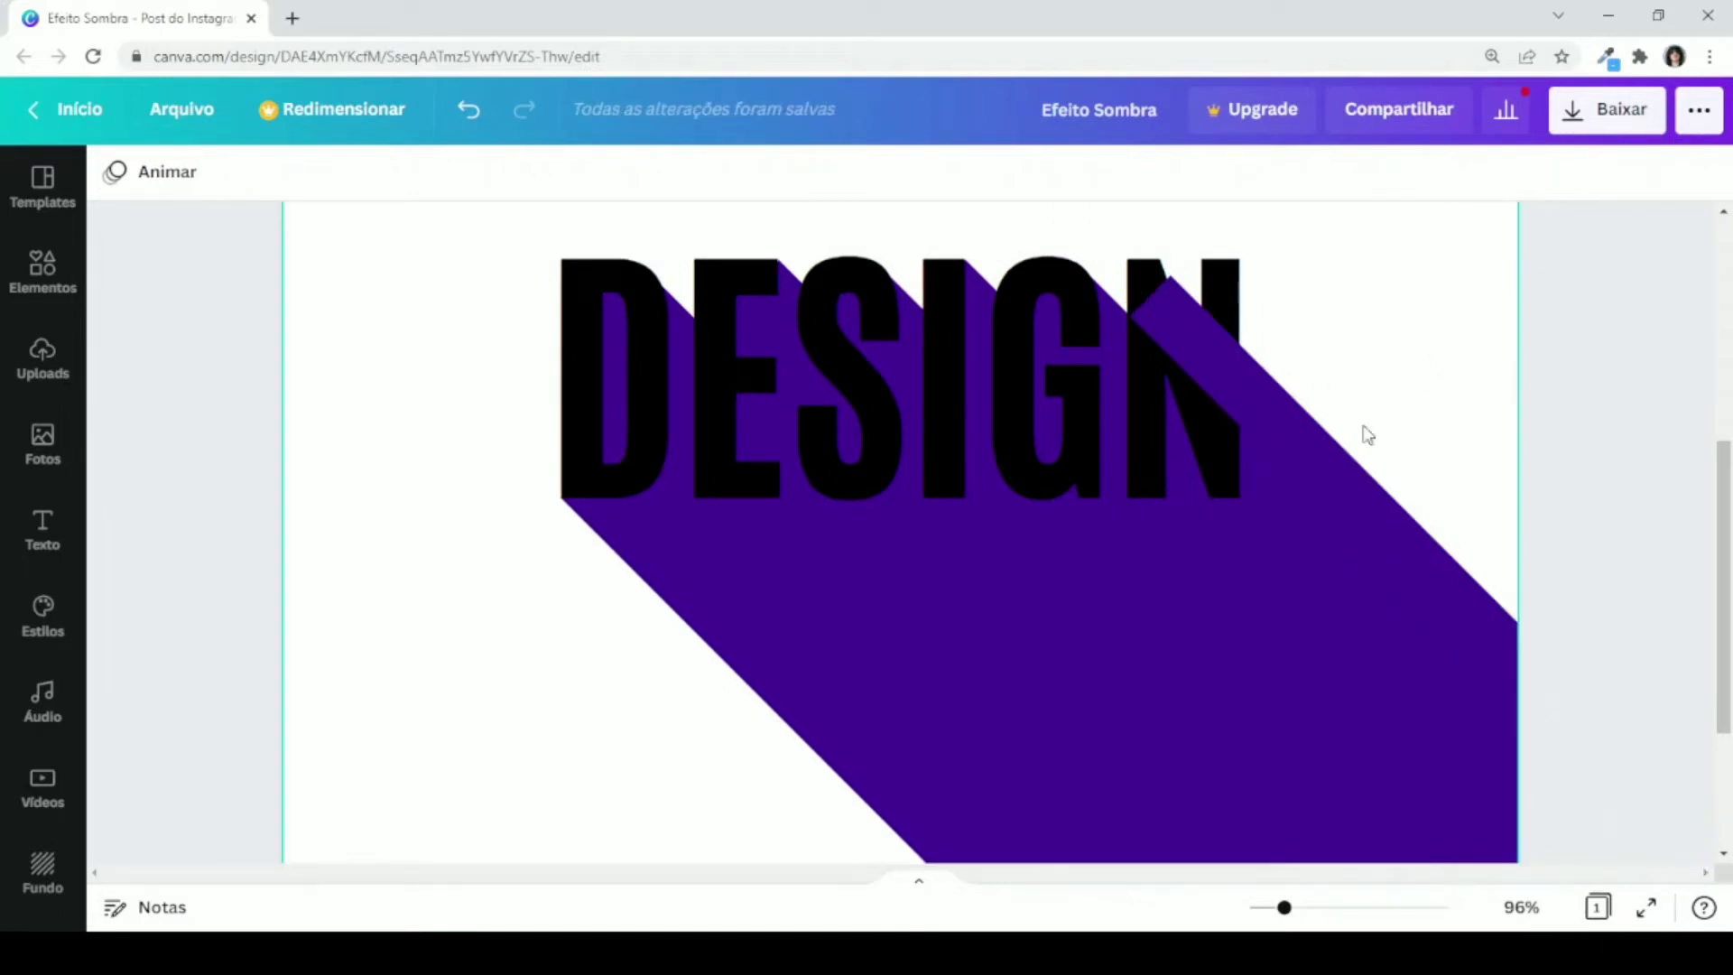
# Step: Duplicate the N strip, narrow the copy and align it with the top-right corner of the N's left stem
pyautogui.click(1305, 435)
pyautogui.click(1667, 177)
pyautogui.moveTo(1311, 503); pyautogui.dragTo(1353, 502)
pyautogui.moveTo(1624, 671); pyautogui.dragTo(1594, 631)
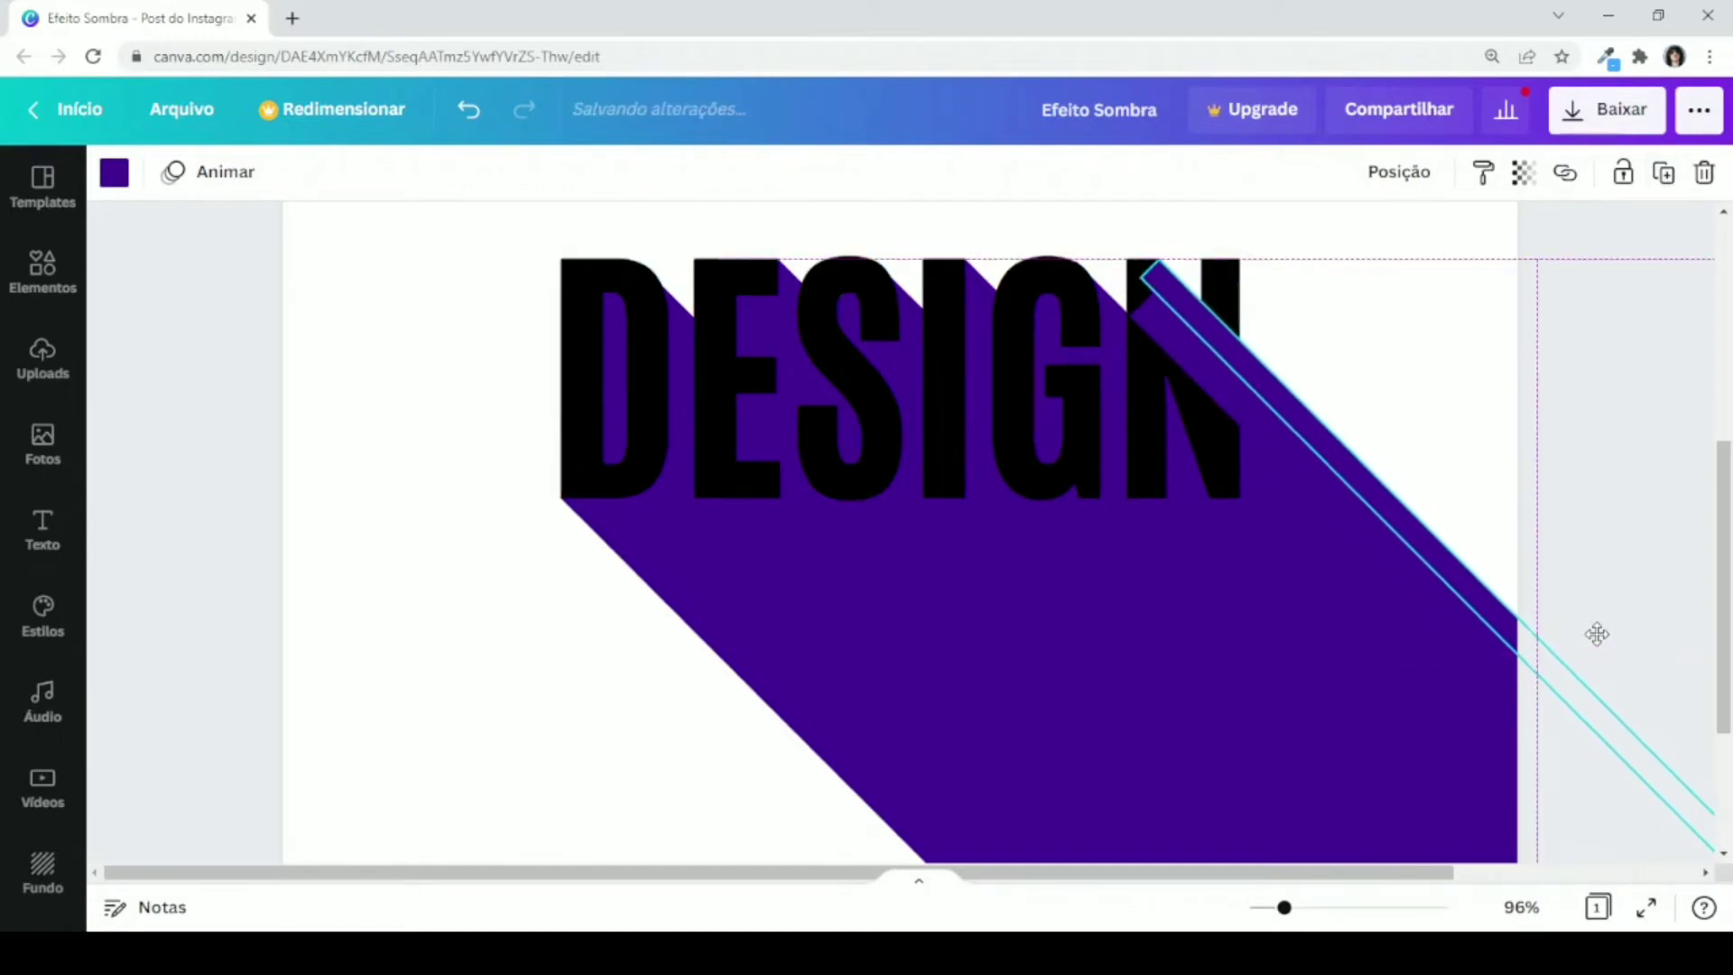
pyautogui.click(1630, 524)
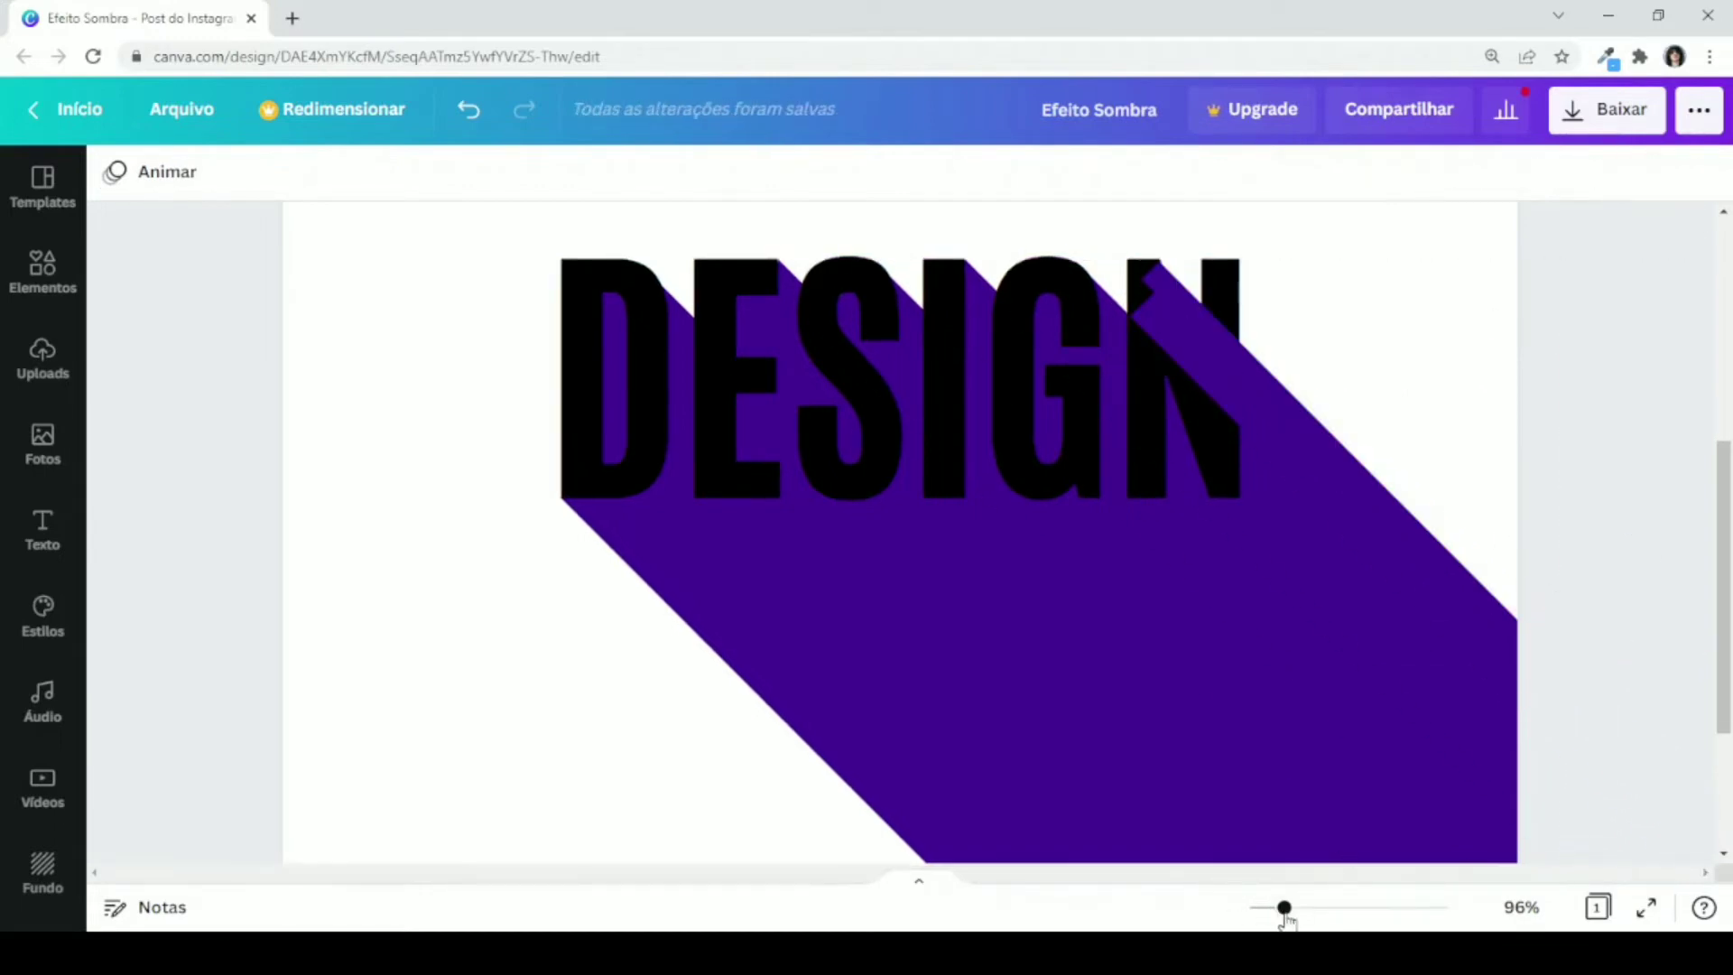
pyautogui.moveTo(1285, 907); pyautogui.dragTo(1301, 907)
pyautogui.click(1349, 393)
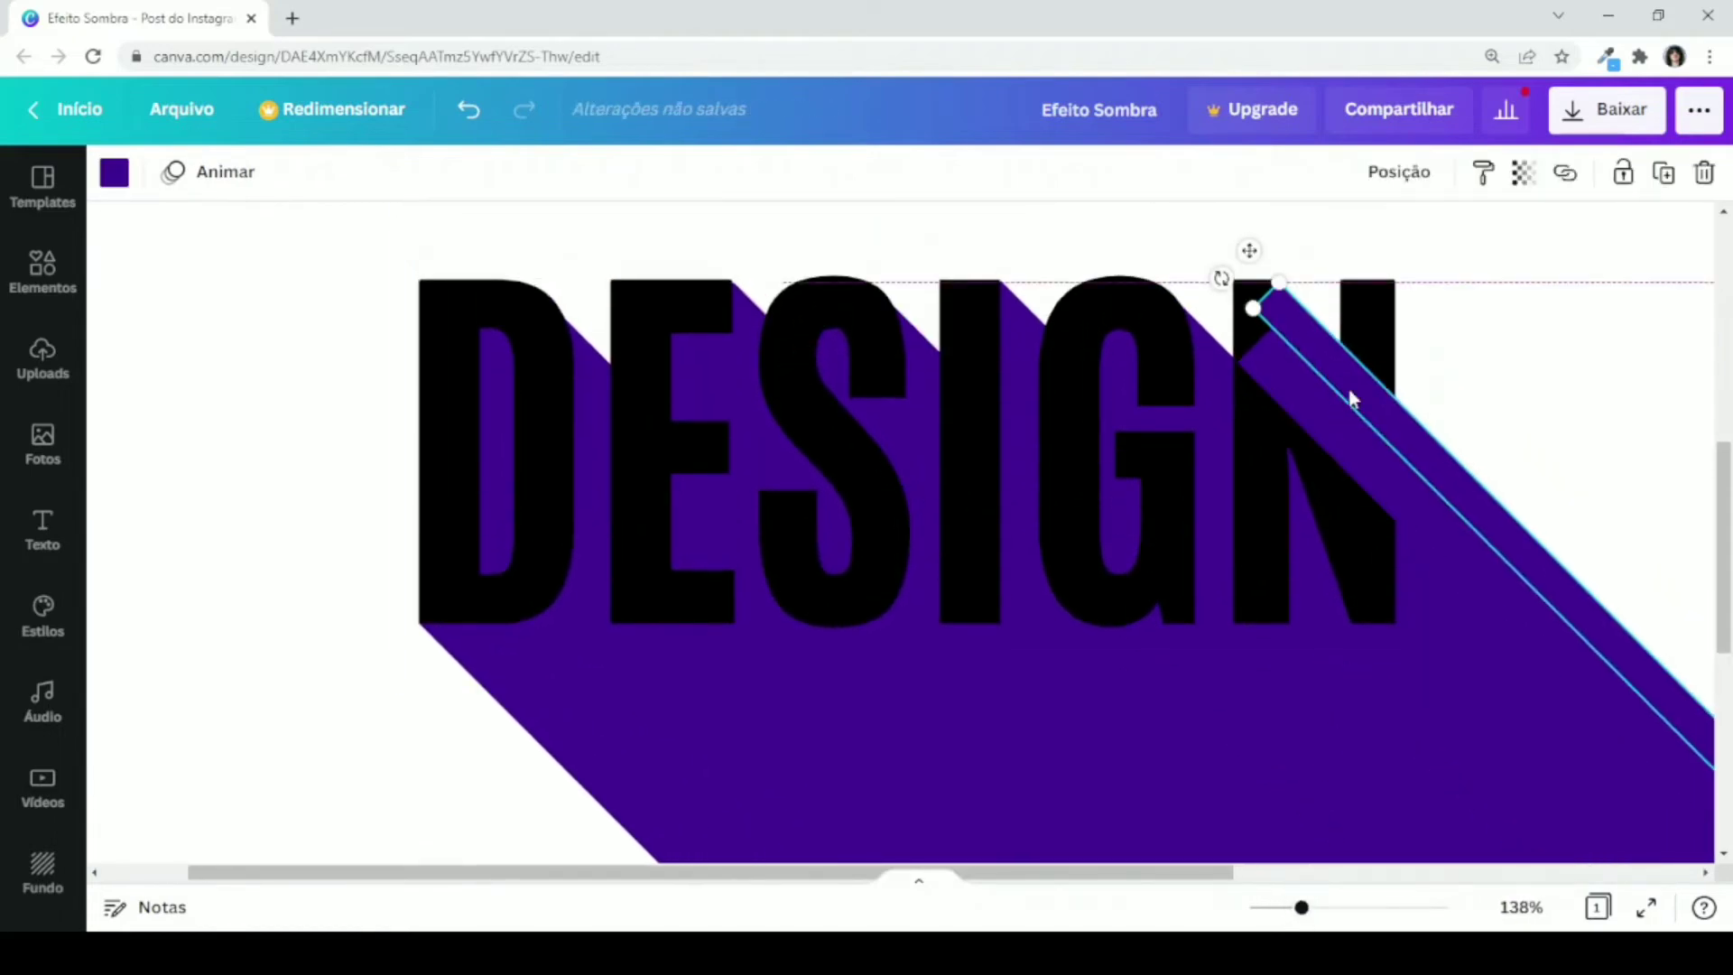
pyautogui.click(1566, 383)
pyautogui.click(1354, 391)
pyautogui.click(1517, 395)
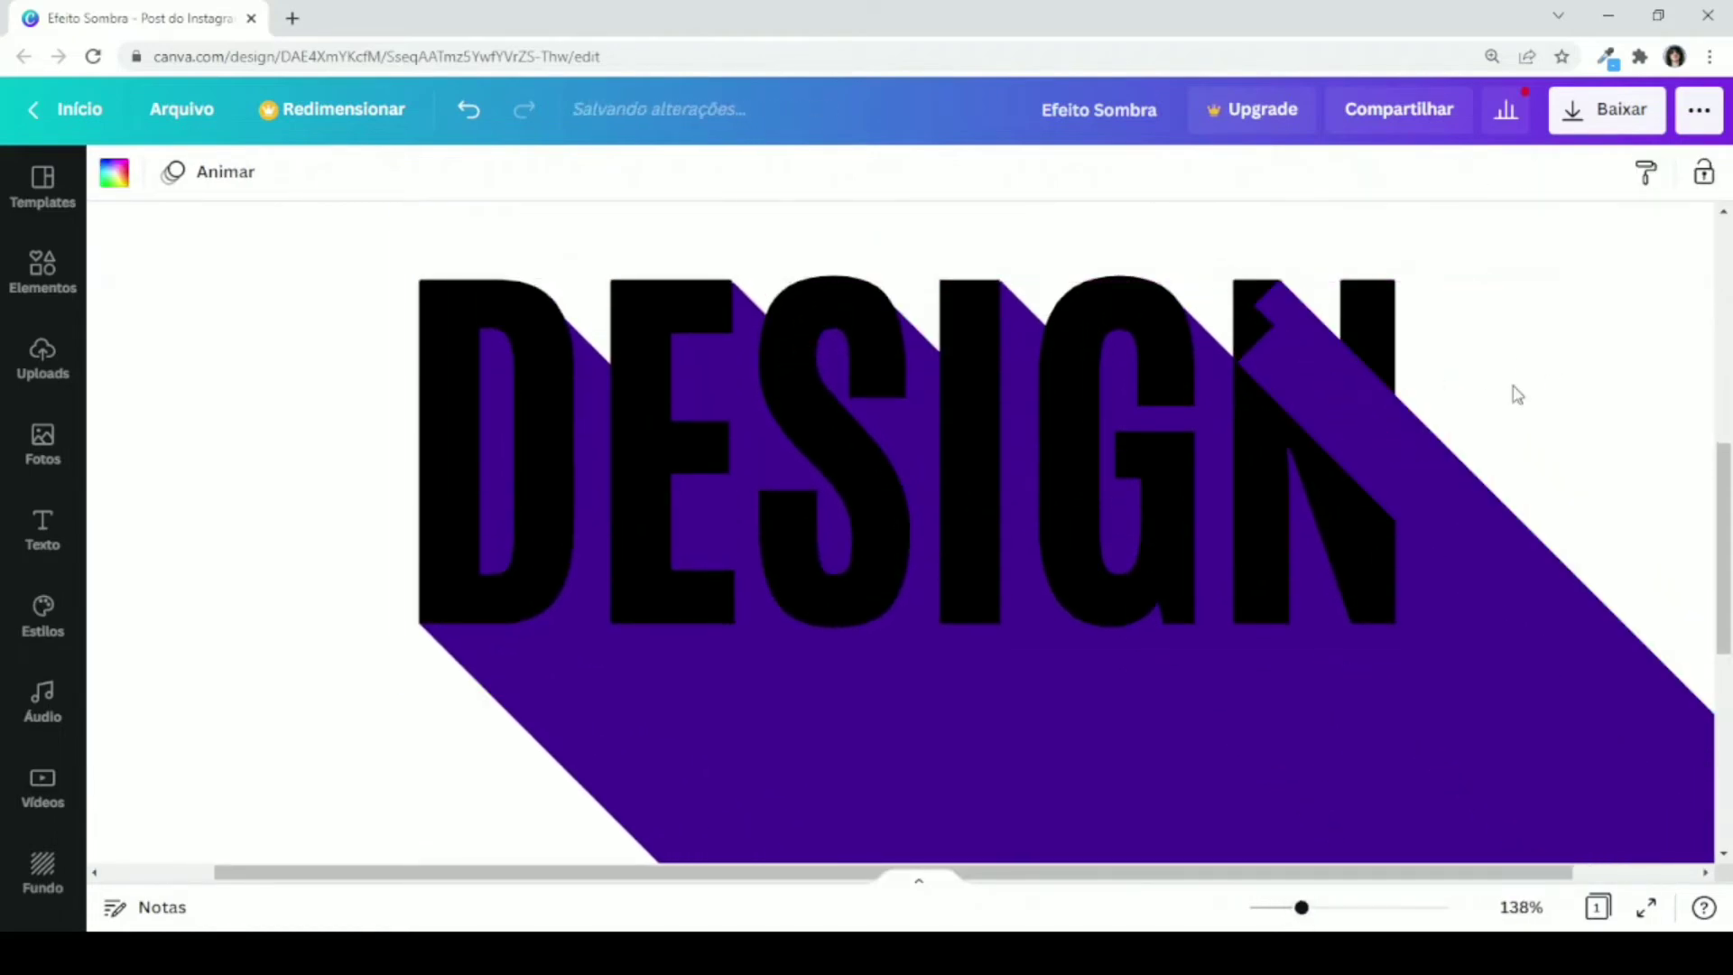
# Step: Duplicate the narrow strip onto the right stem of the N and widen the copy
pyautogui.click(1469, 477)
pyautogui.click(1662, 176)
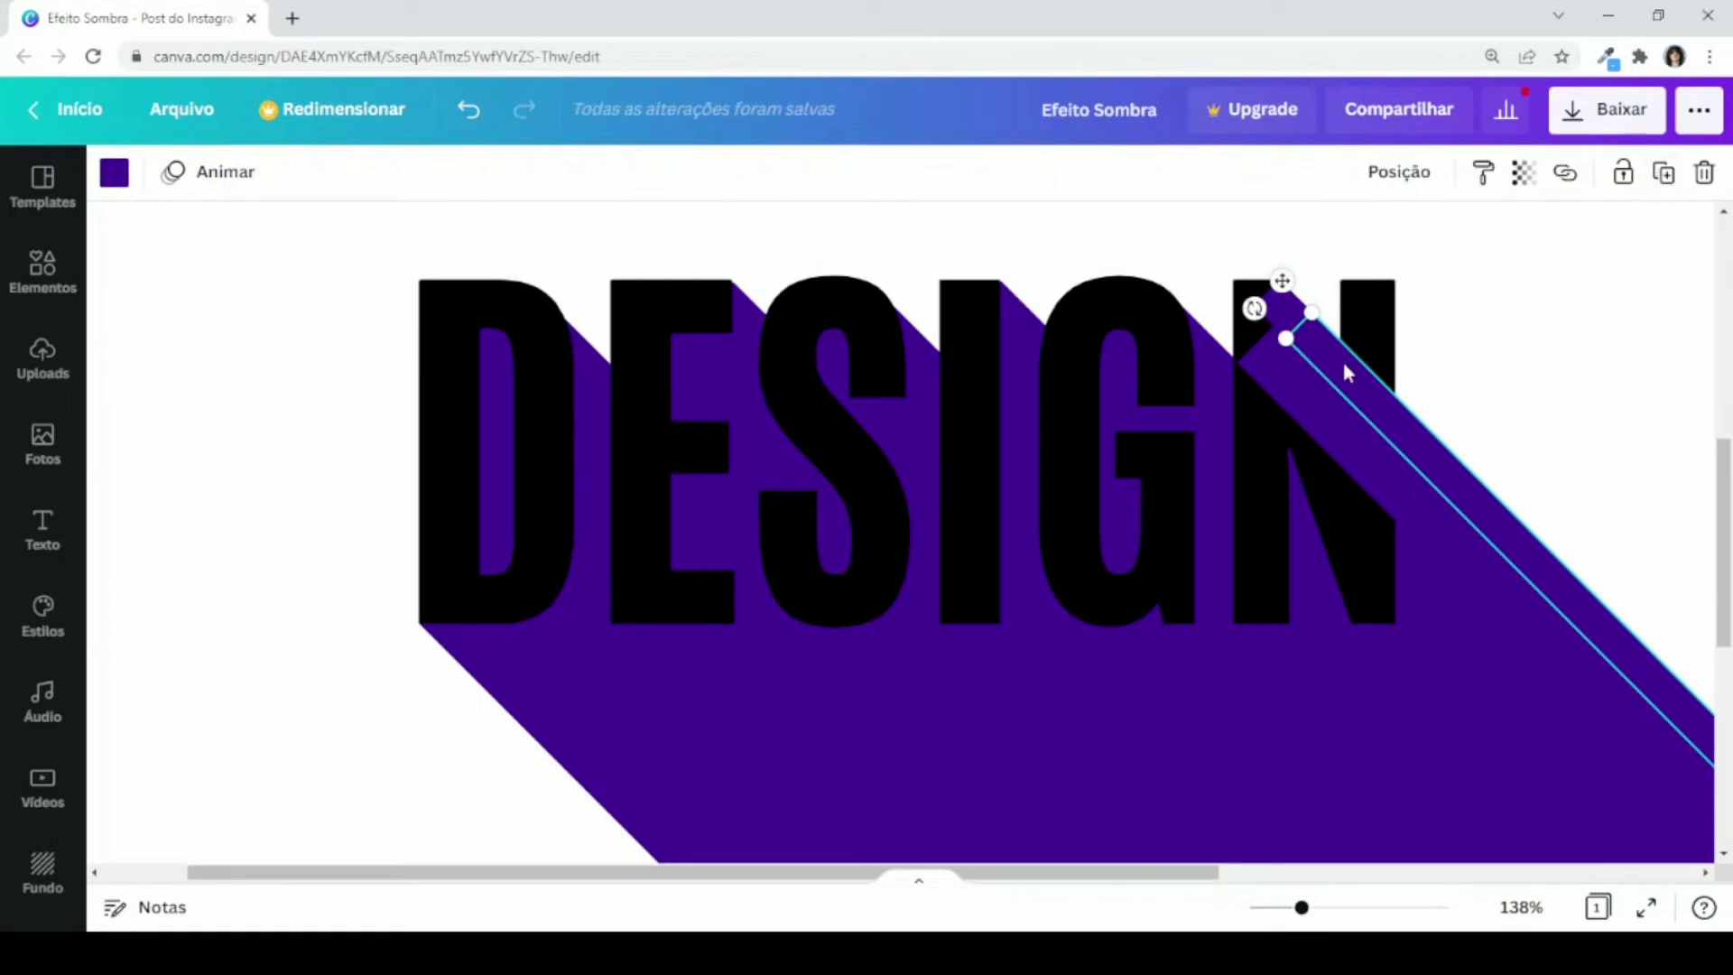
pyautogui.moveTo(1283, 285); pyautogui.dragTo(1345, 298)
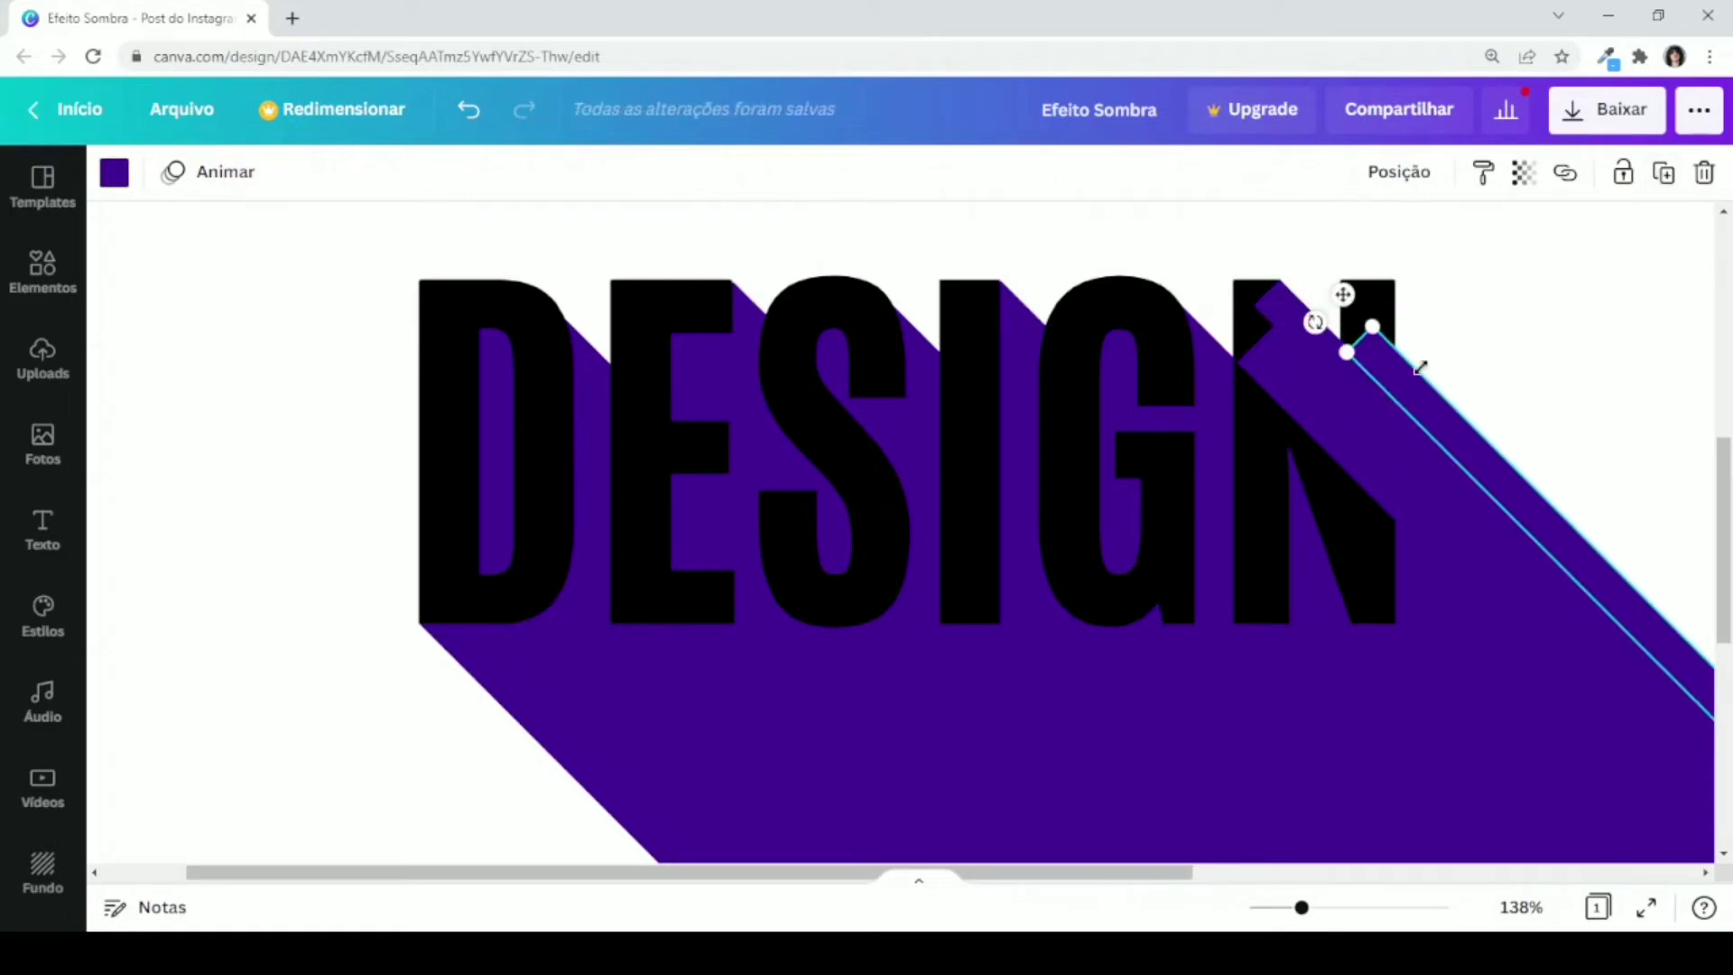
pyautogui.moveTo(1420, 369); pyautogui.dragTo(1439, 363)
# Step: Duplicate the right-stem strip and nudge the copy into line with the N's top-right corner
pyautogui.click(1662, 177)
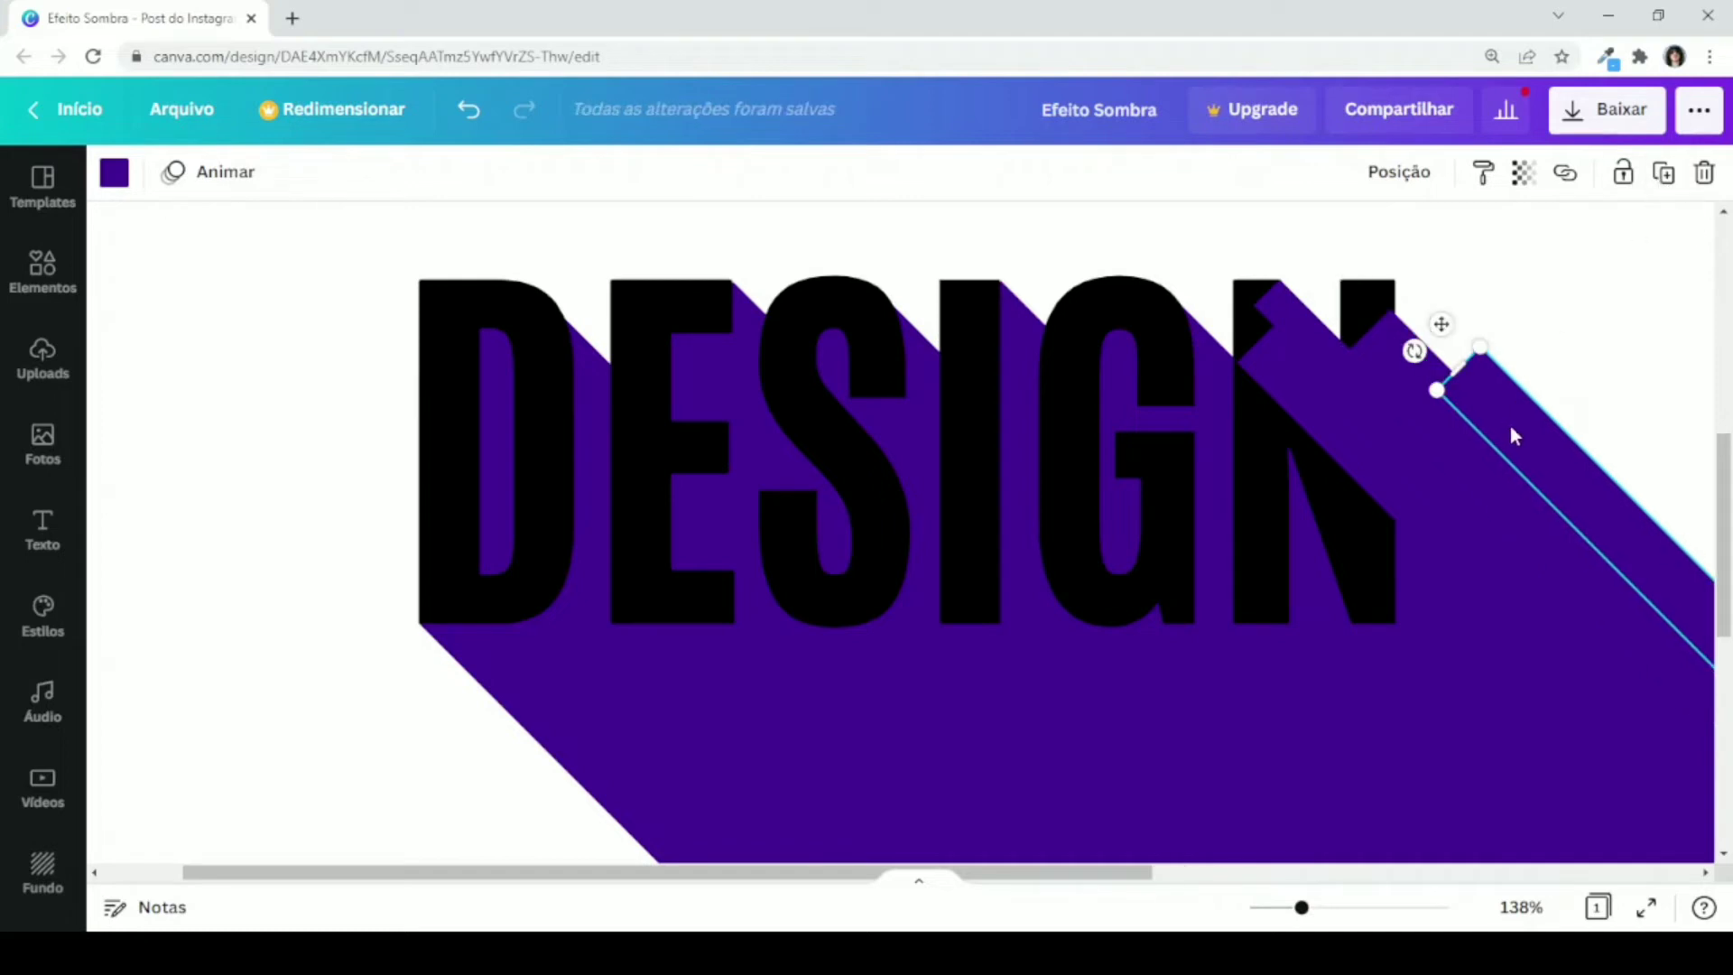
pyautogui.moveTo(1509, 428); pyautogui.dragTo(1422, 354)
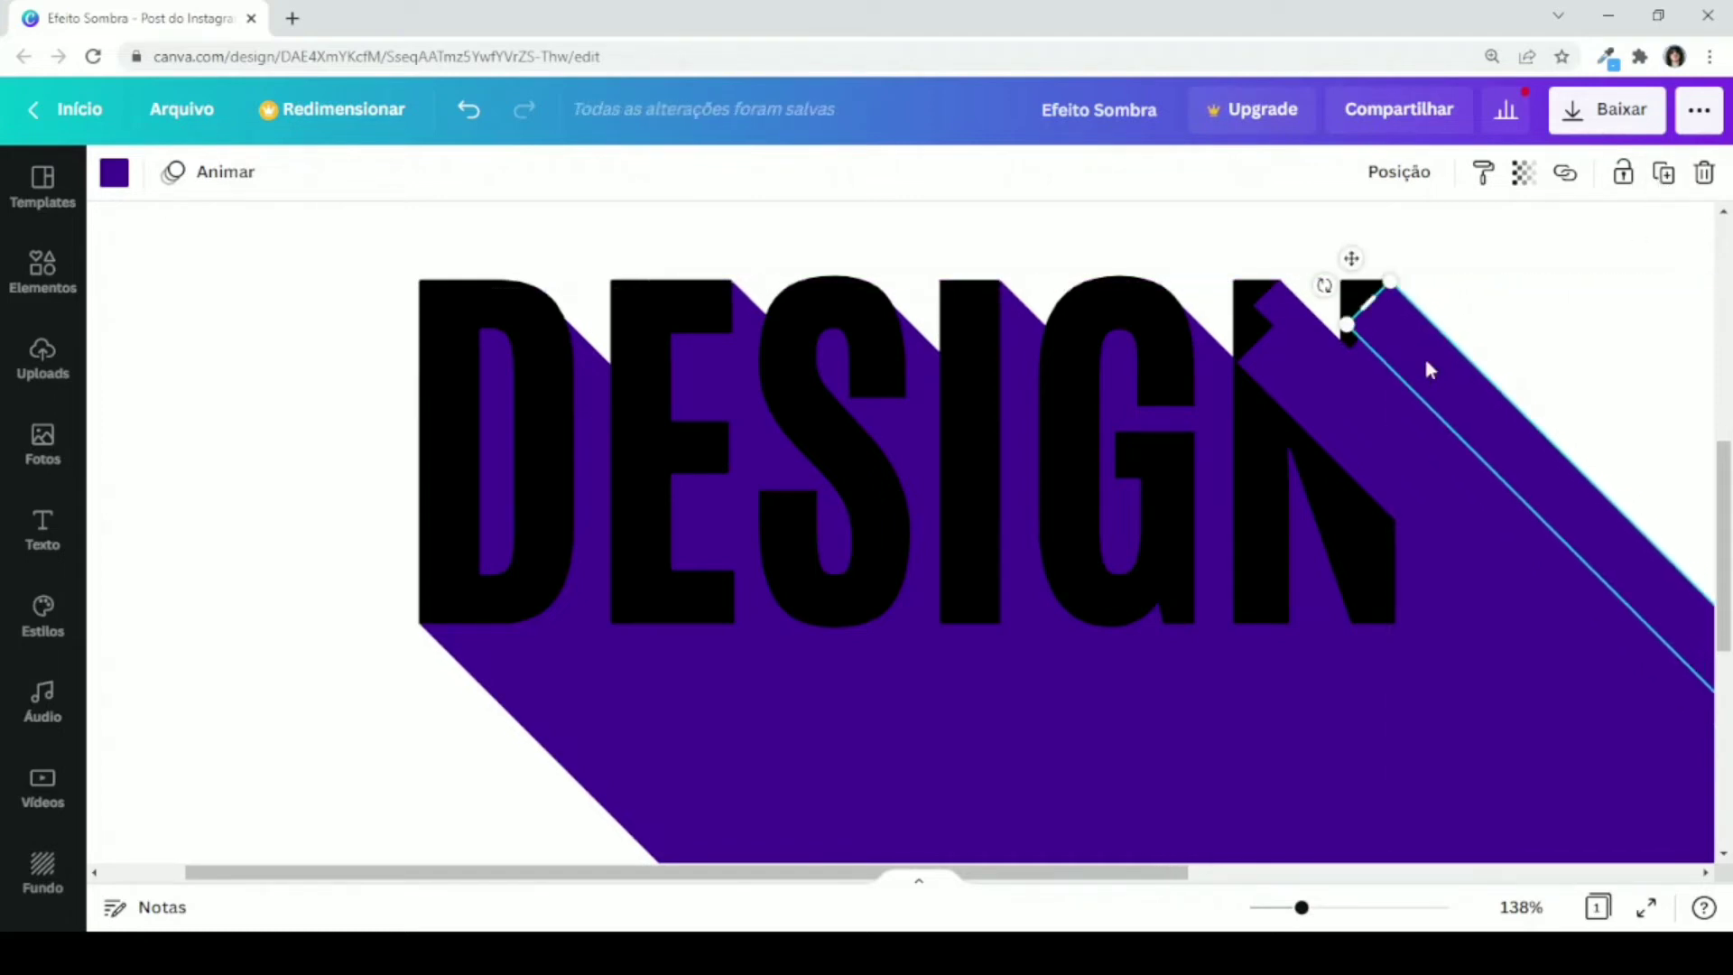
pyautogui.press('Right')
pyautogui.click(1518, 222)
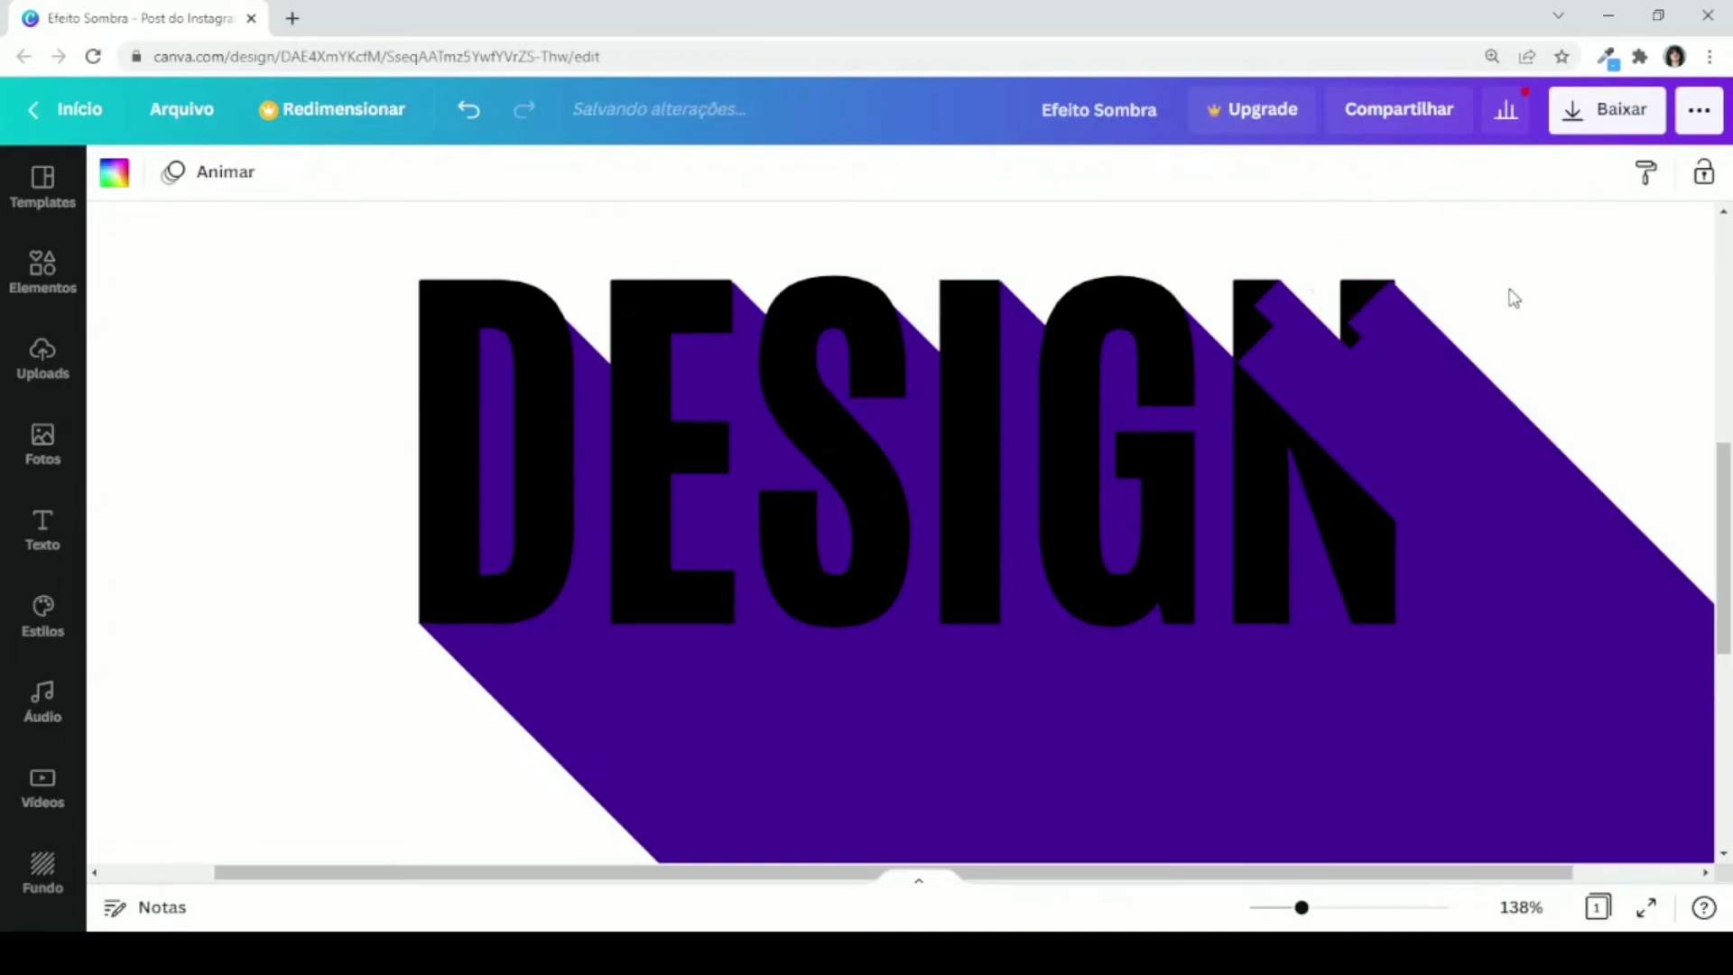
pyautogui.click(1428, 341)
pyautogui.press('Right')
pyautogui.press('Left')
pyautogui.click(1586, 332)
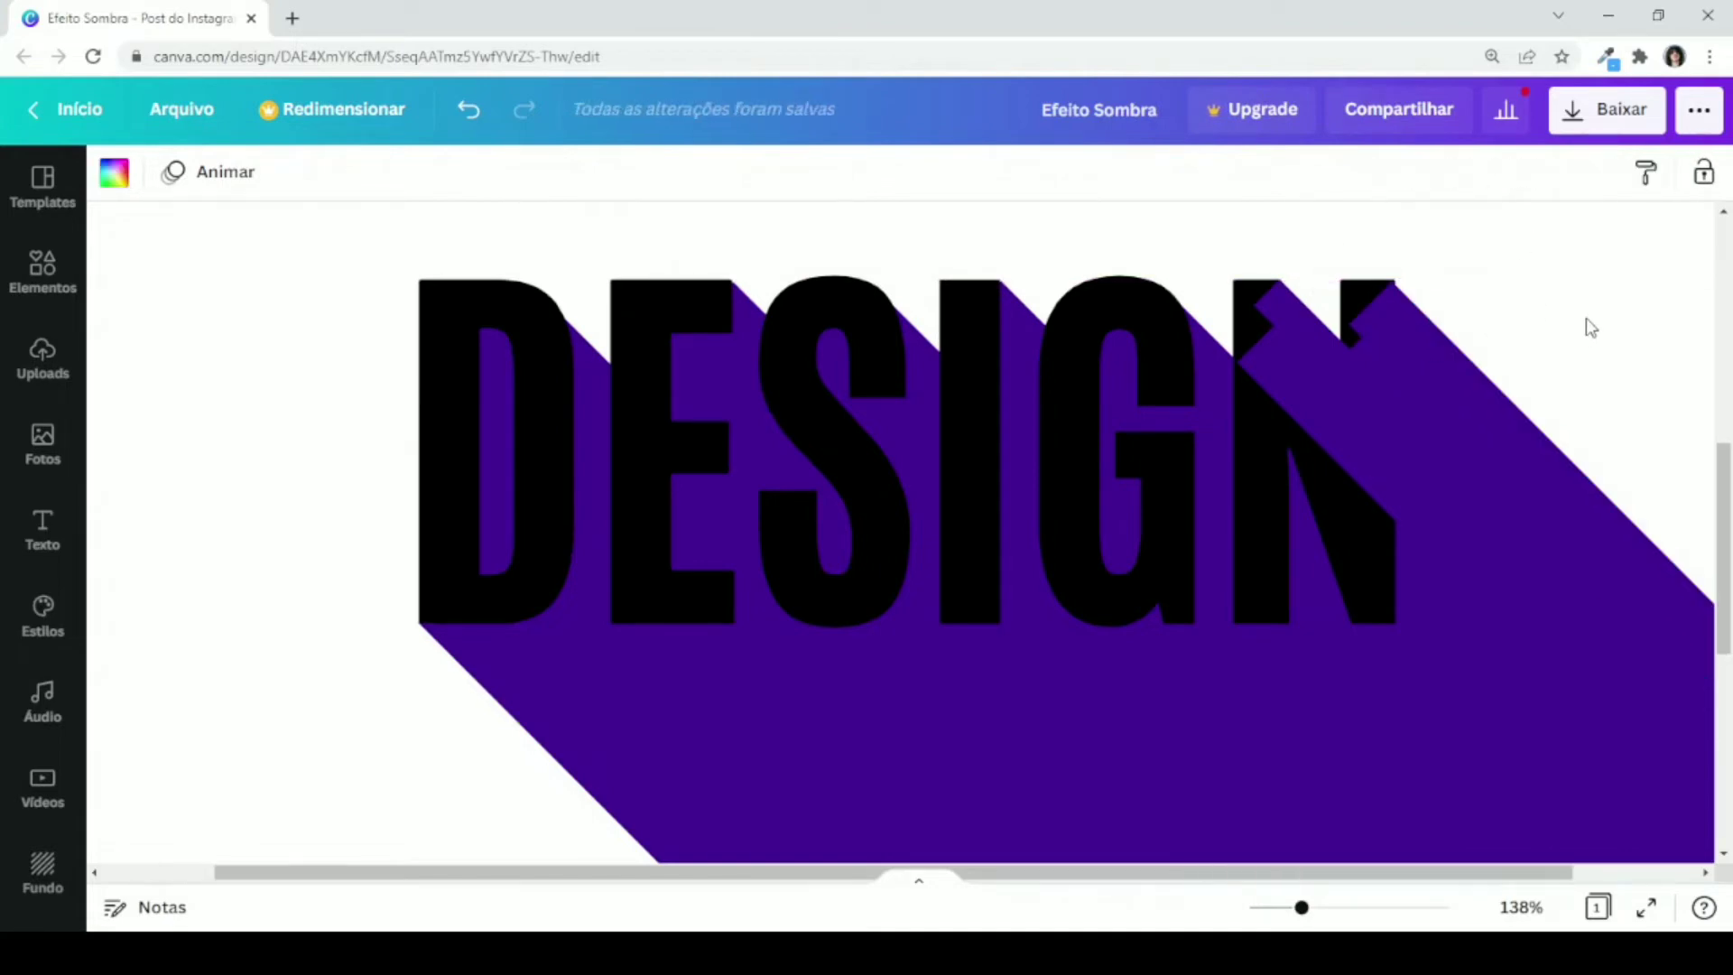
# Step: Select all the strips over the N together and send them to the back, behind the DESIGN text
pyautogui.moveTo(1301, 907); pyautogui.dragTo(1284, 907)
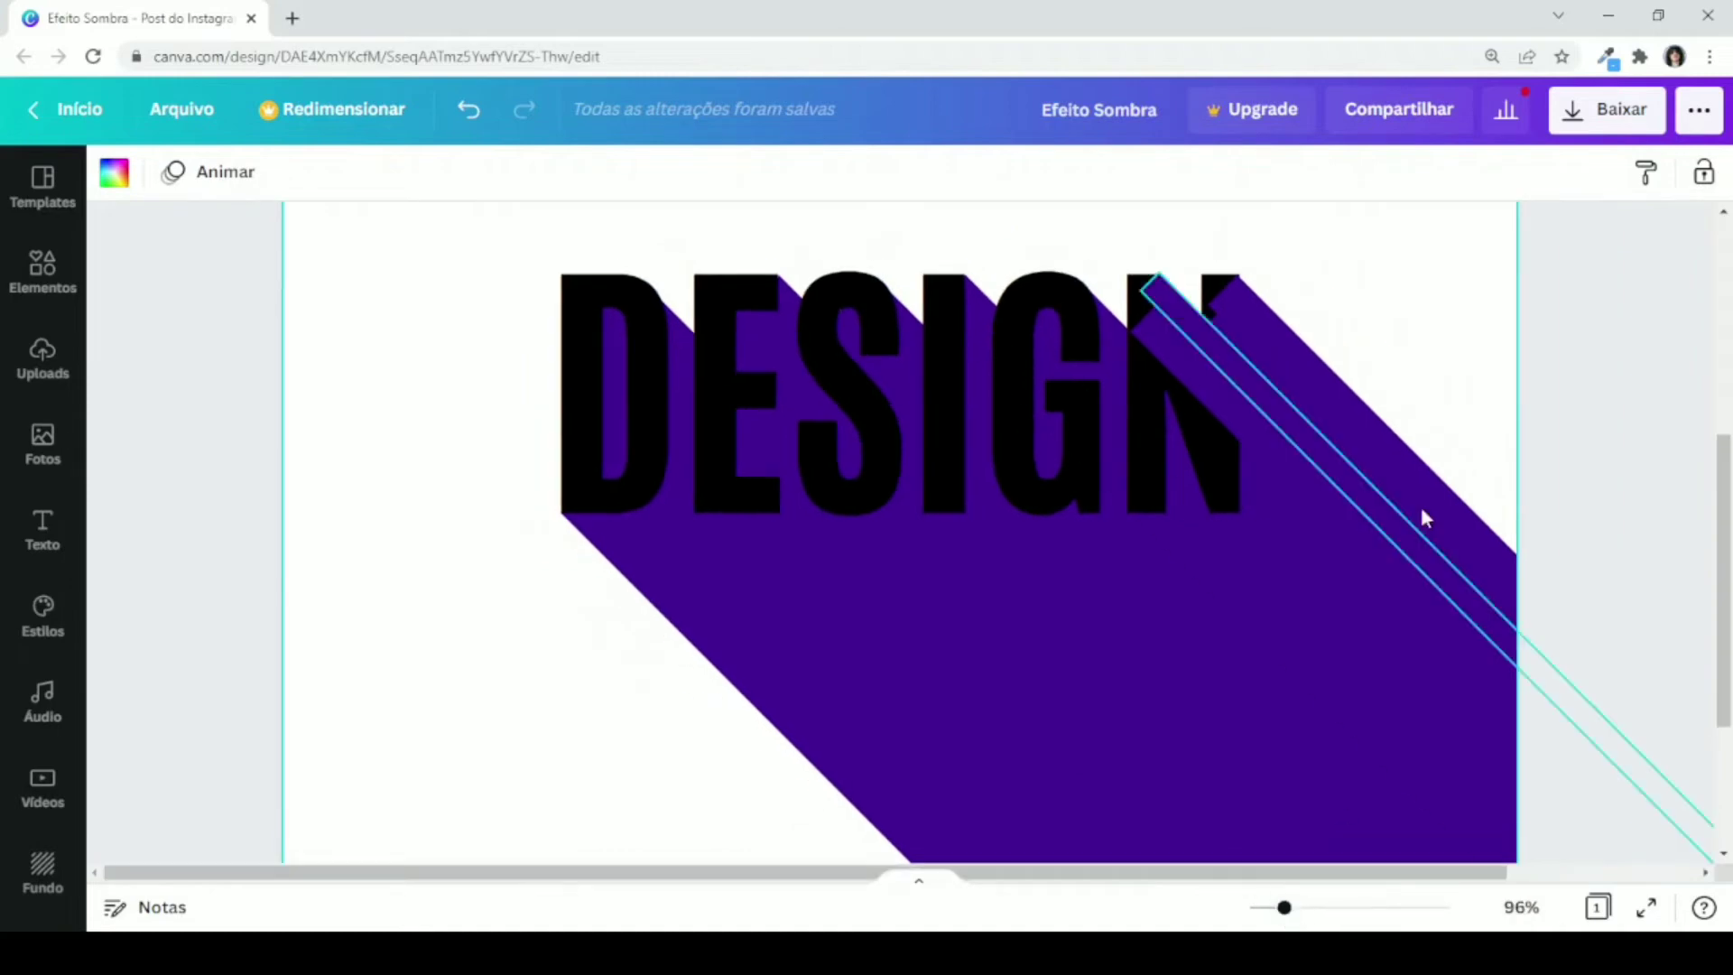
pyautogui.moveTo(1481, 398); pyautogui.dragTo(1377, 505)
pyautogui.click(1448, 171)
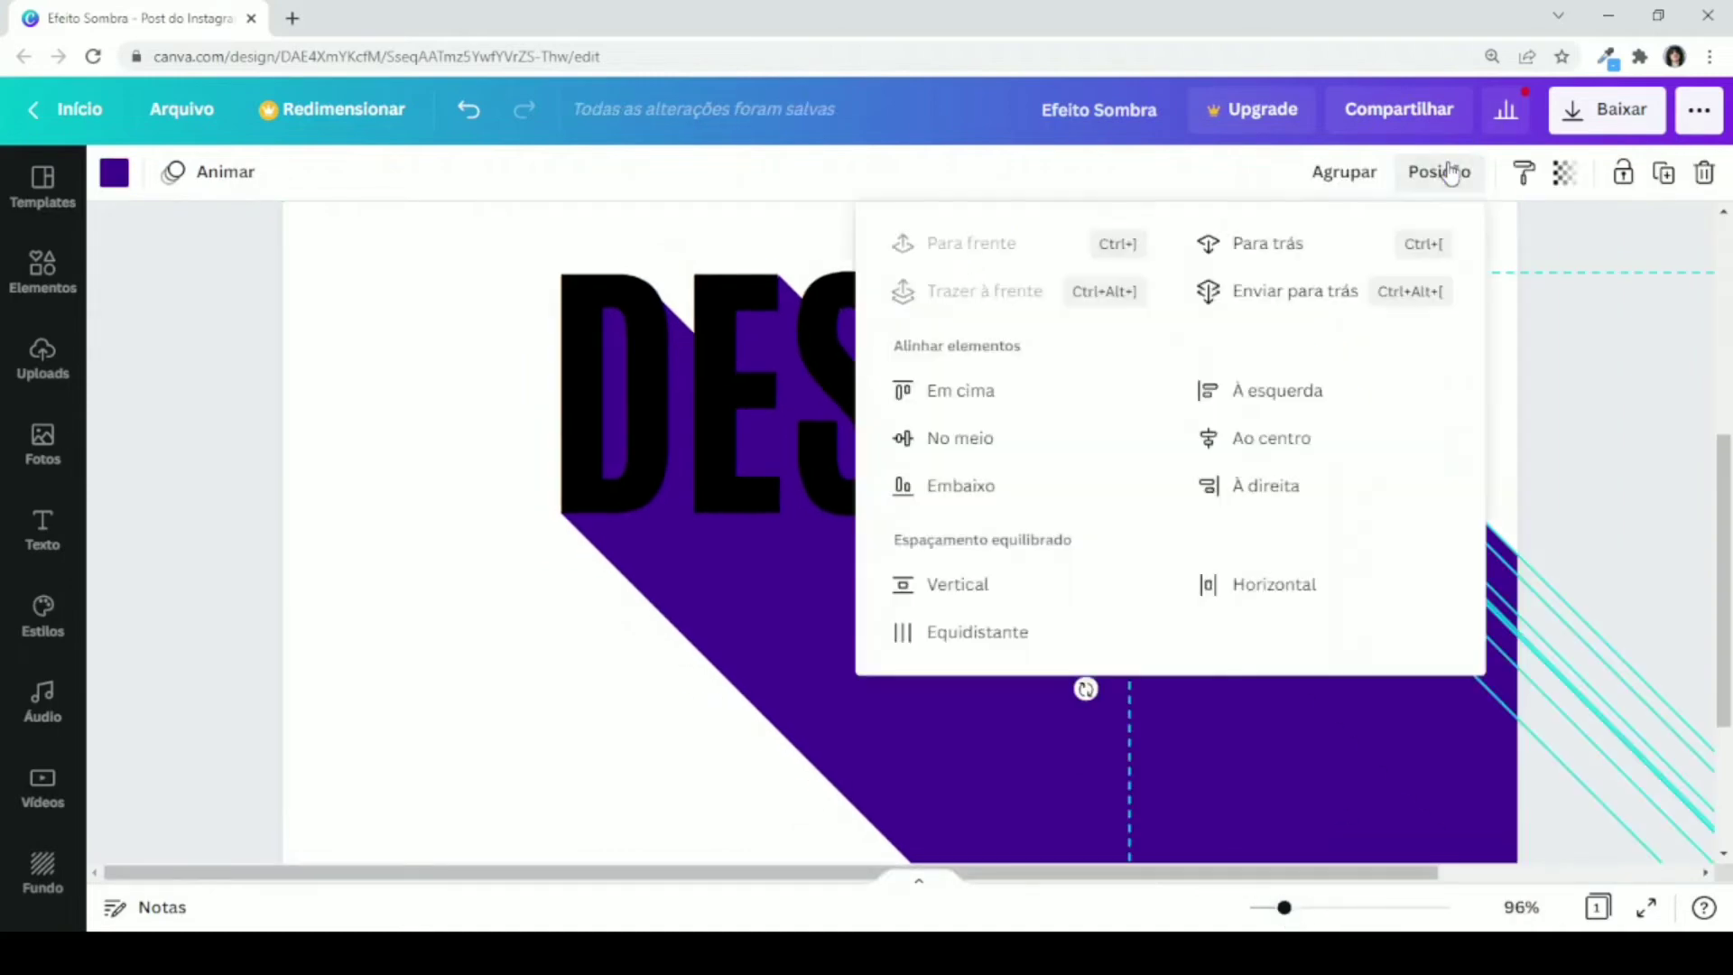
pyautogui.click(1282, 290)
pyautogui.click(1580, 217)
pyautogui.click(1580, 217)
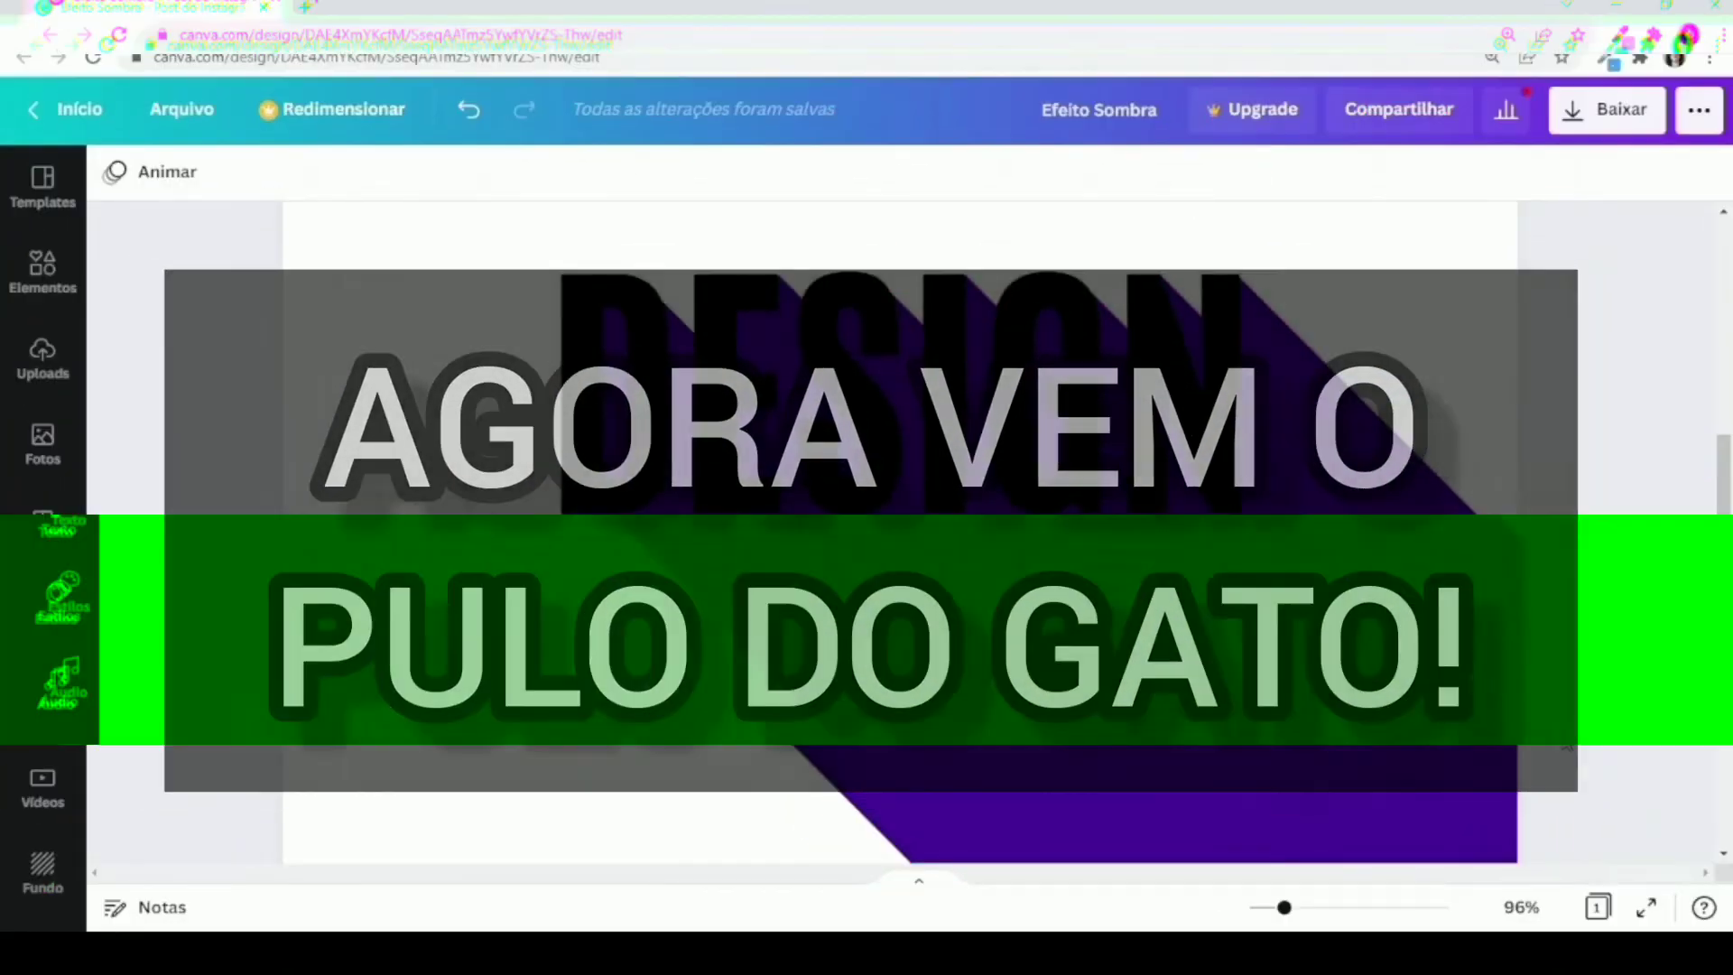
pyautogui.moveTo(1283, 897); pyautogui.dragTo(1264, 908)
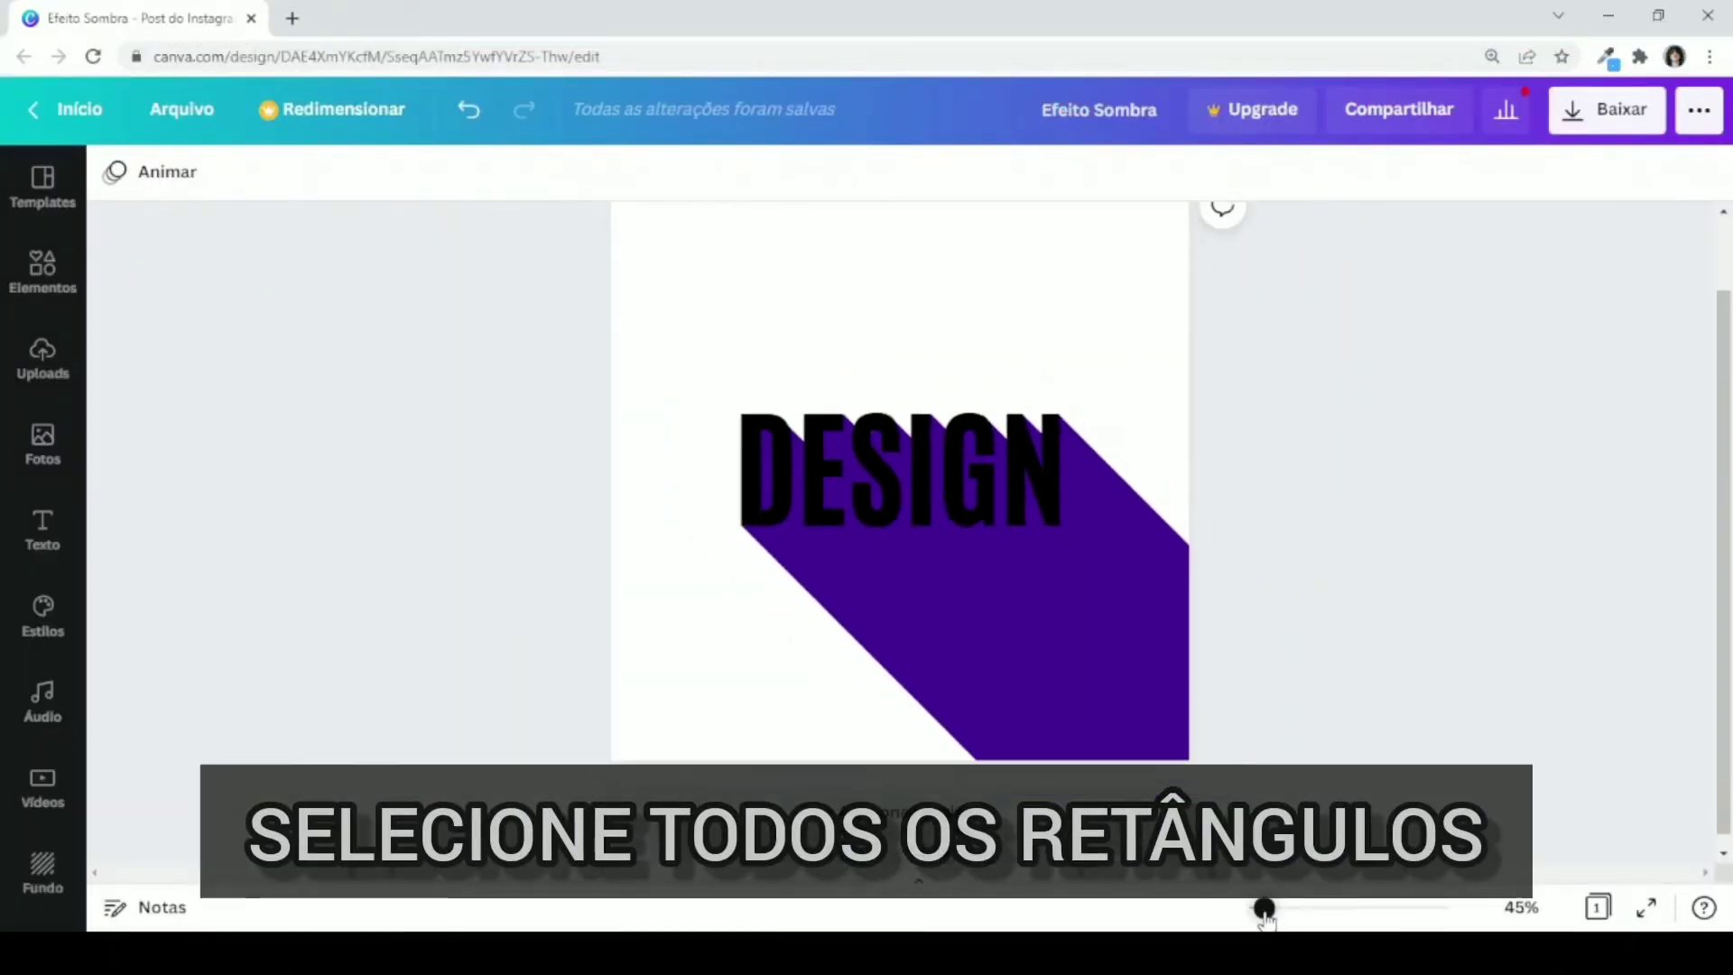
# Step: Select all the purple shadow strips together and recolour them black (#000000)
pyautogui.moveTo(1720, 497); pyautogui.dragTo(1720, 470)
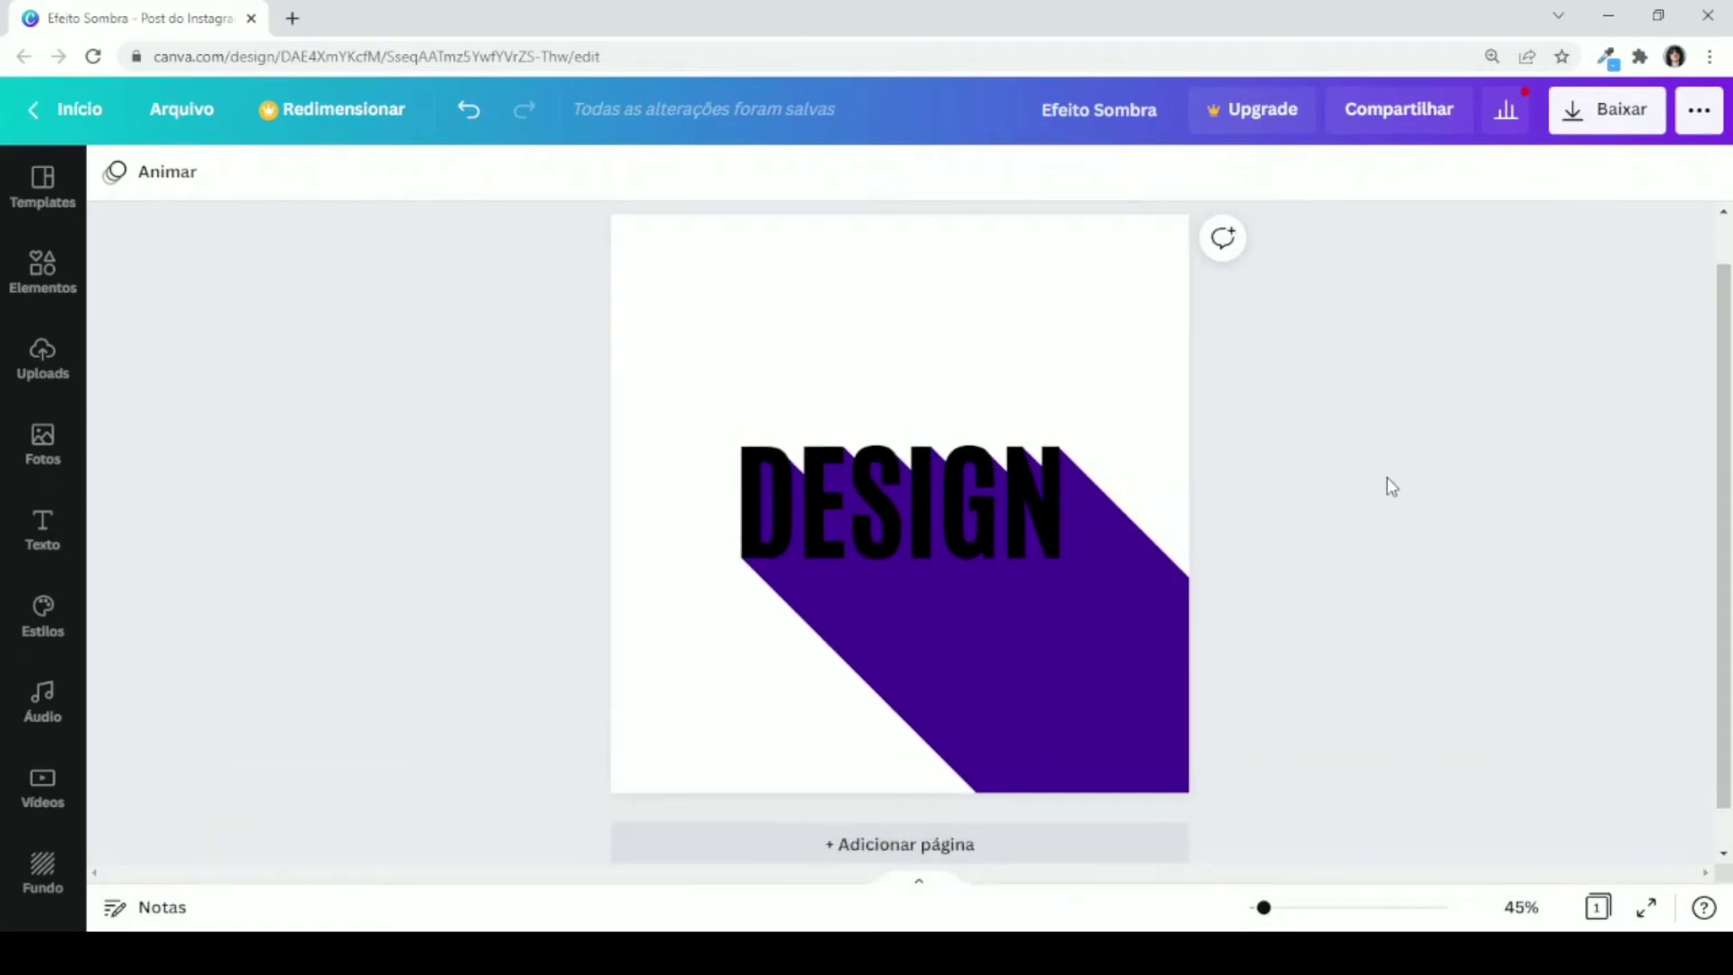
pyautogui.moveTo(841, 763); pyautogui.dragTo(858, 764)
pyautogui.moveTo(968, 762); pyautogui.dragTo(1279, 622)
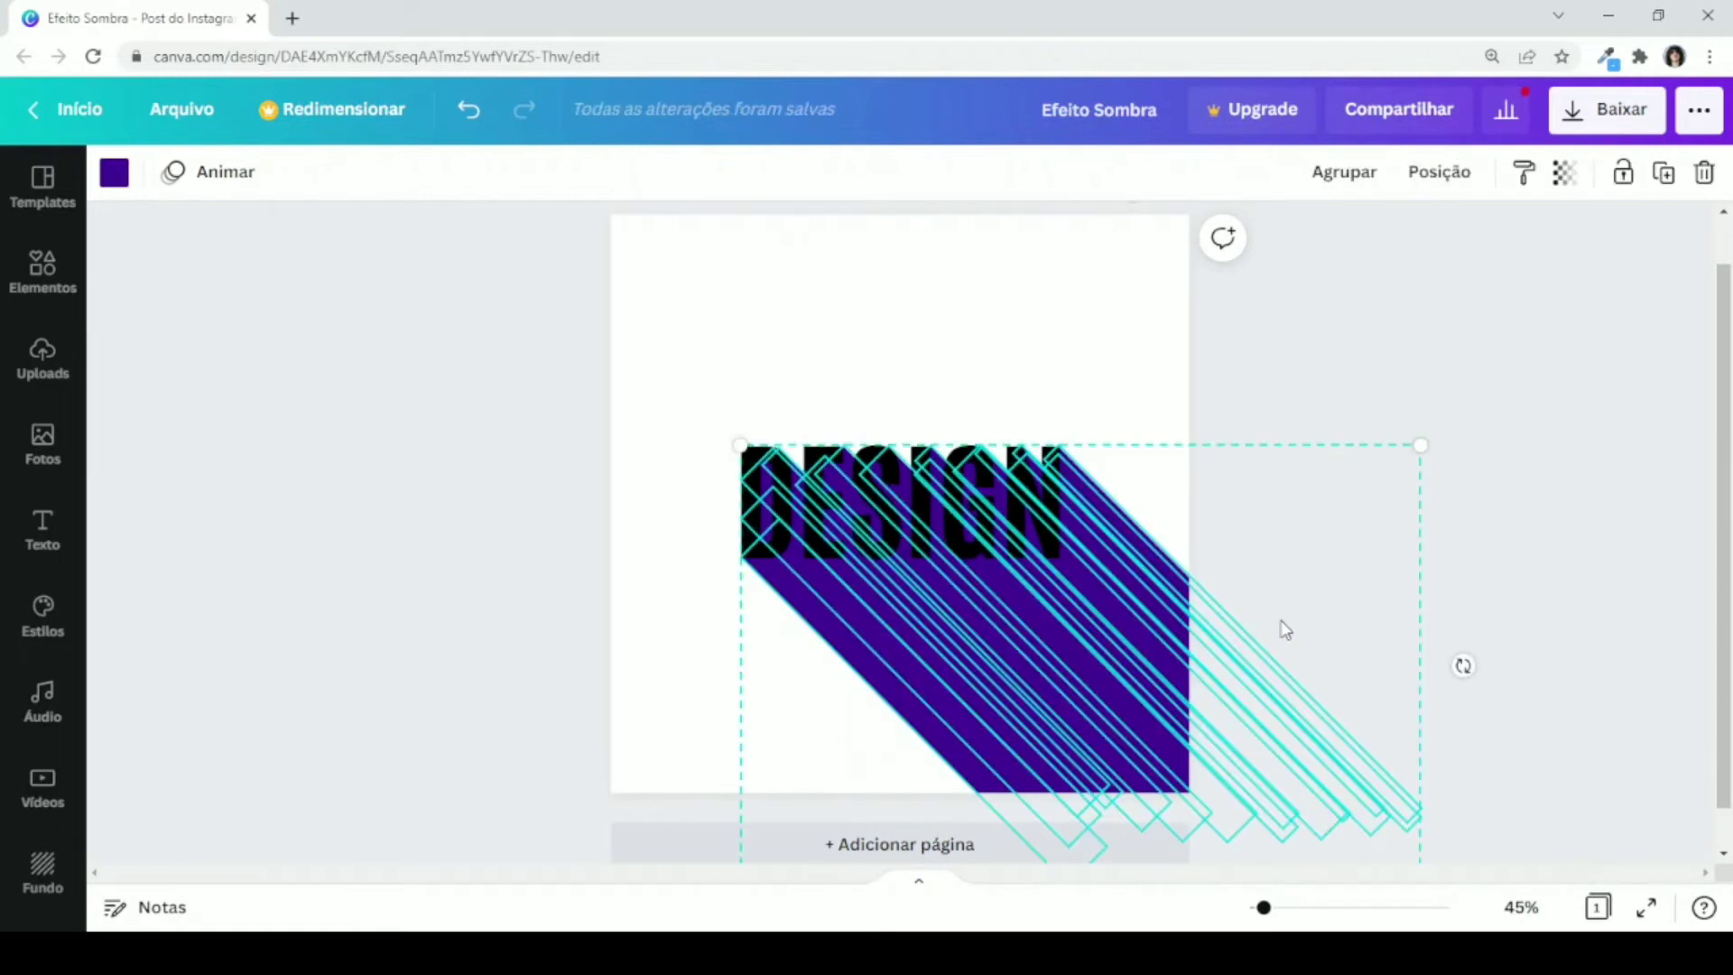
pyautogui.click(115, 173)
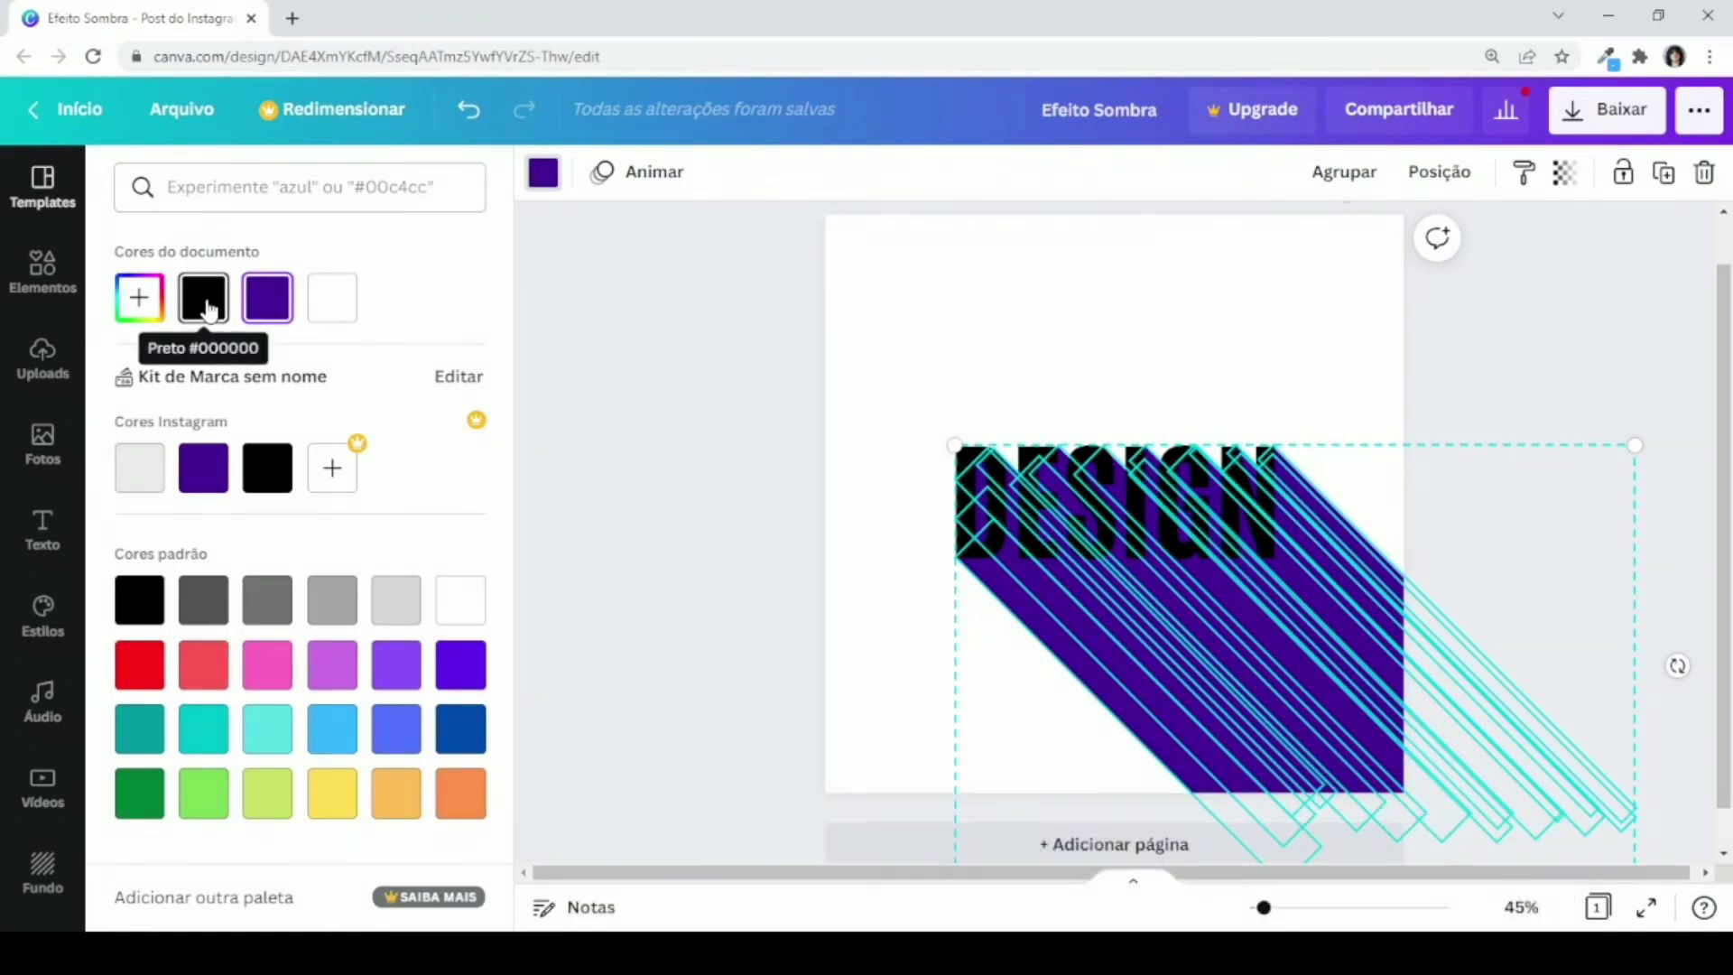
pyautogui.click(206, 304)
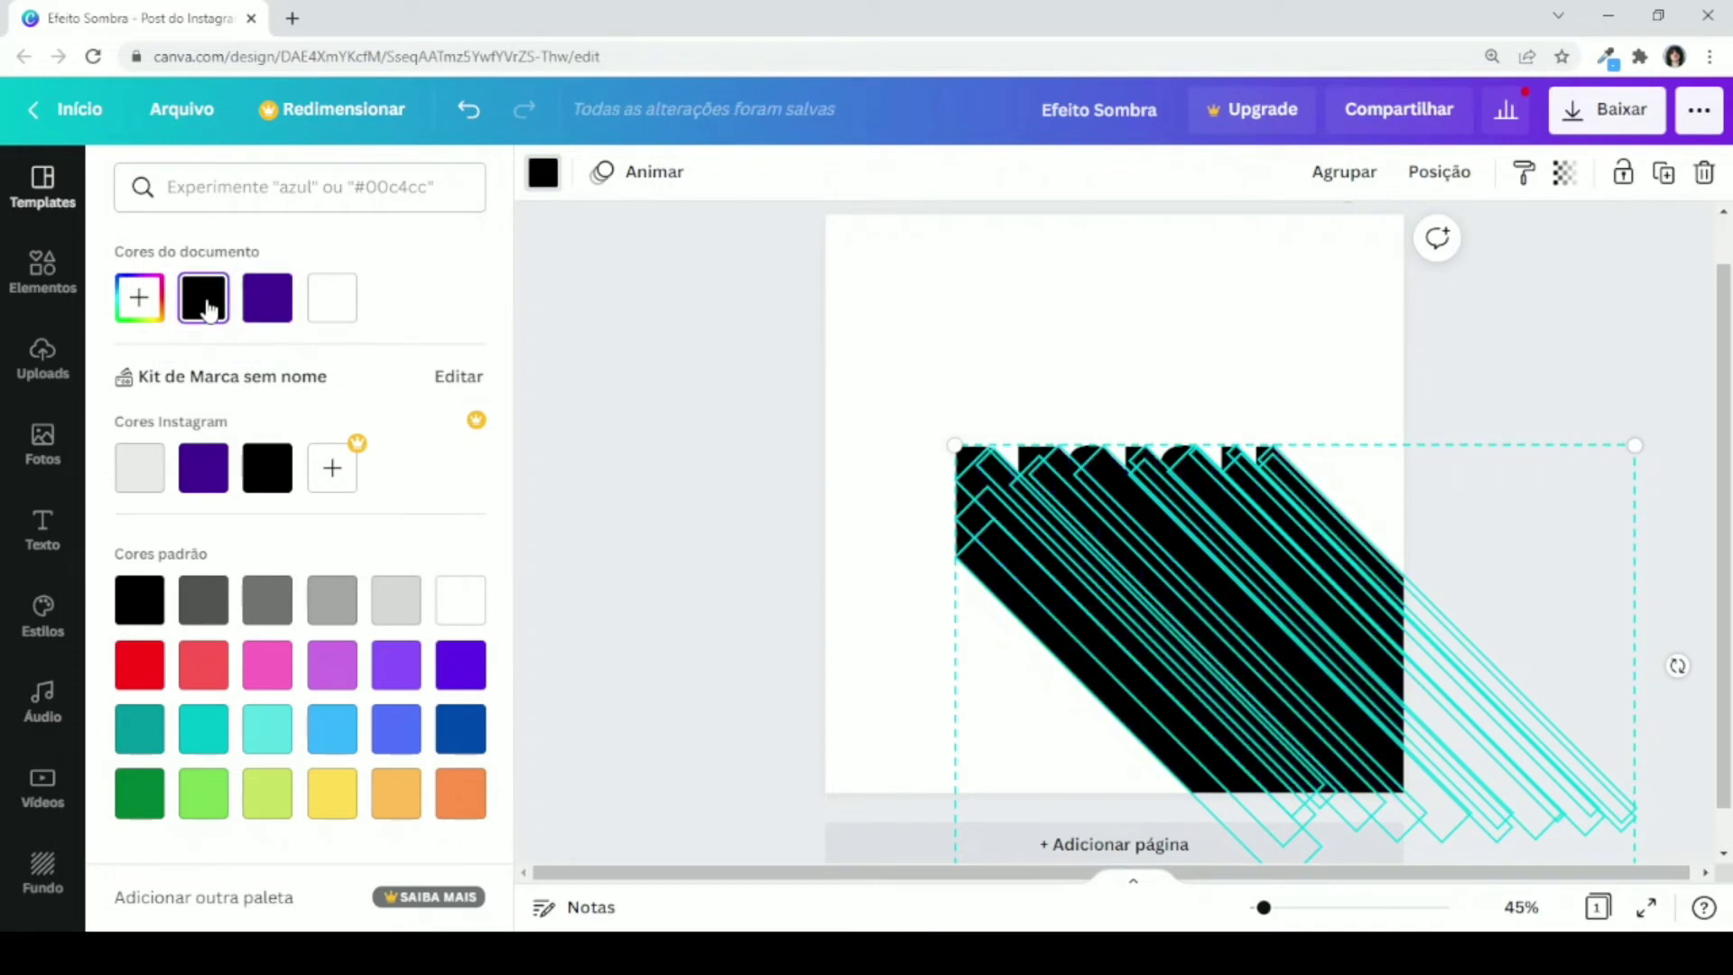
pyautogui.click(621, 424)
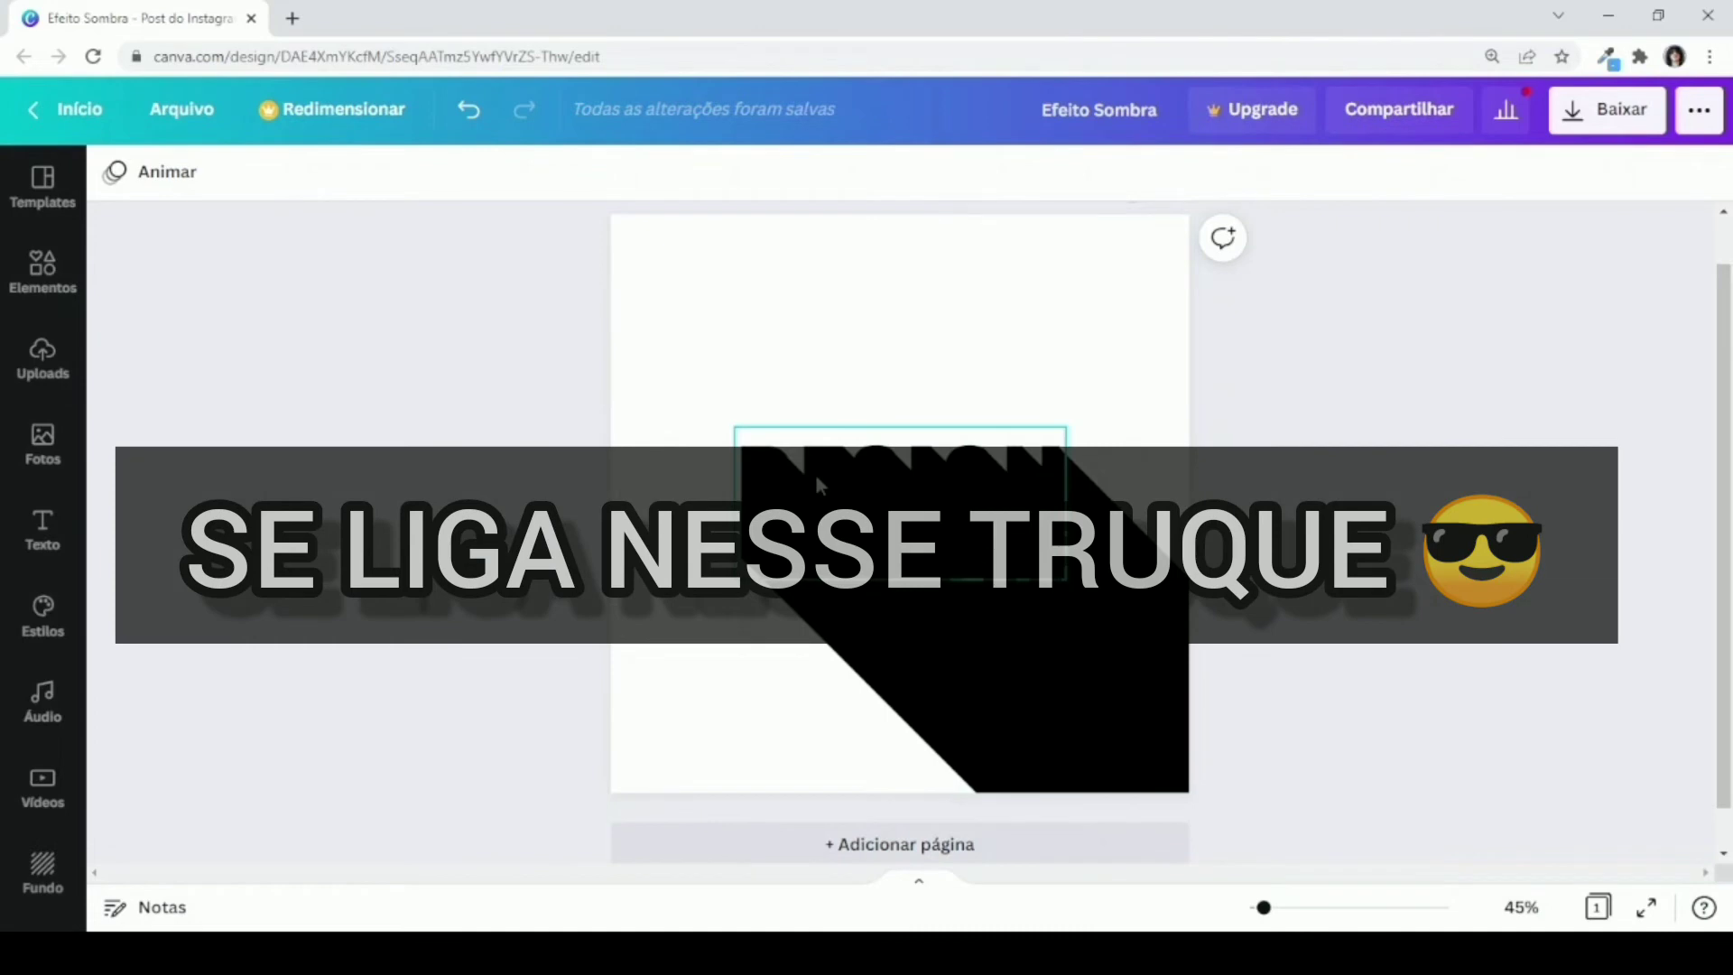
# Step: Change the DESIGN text colour to white
pyautogui.click(815, 460)
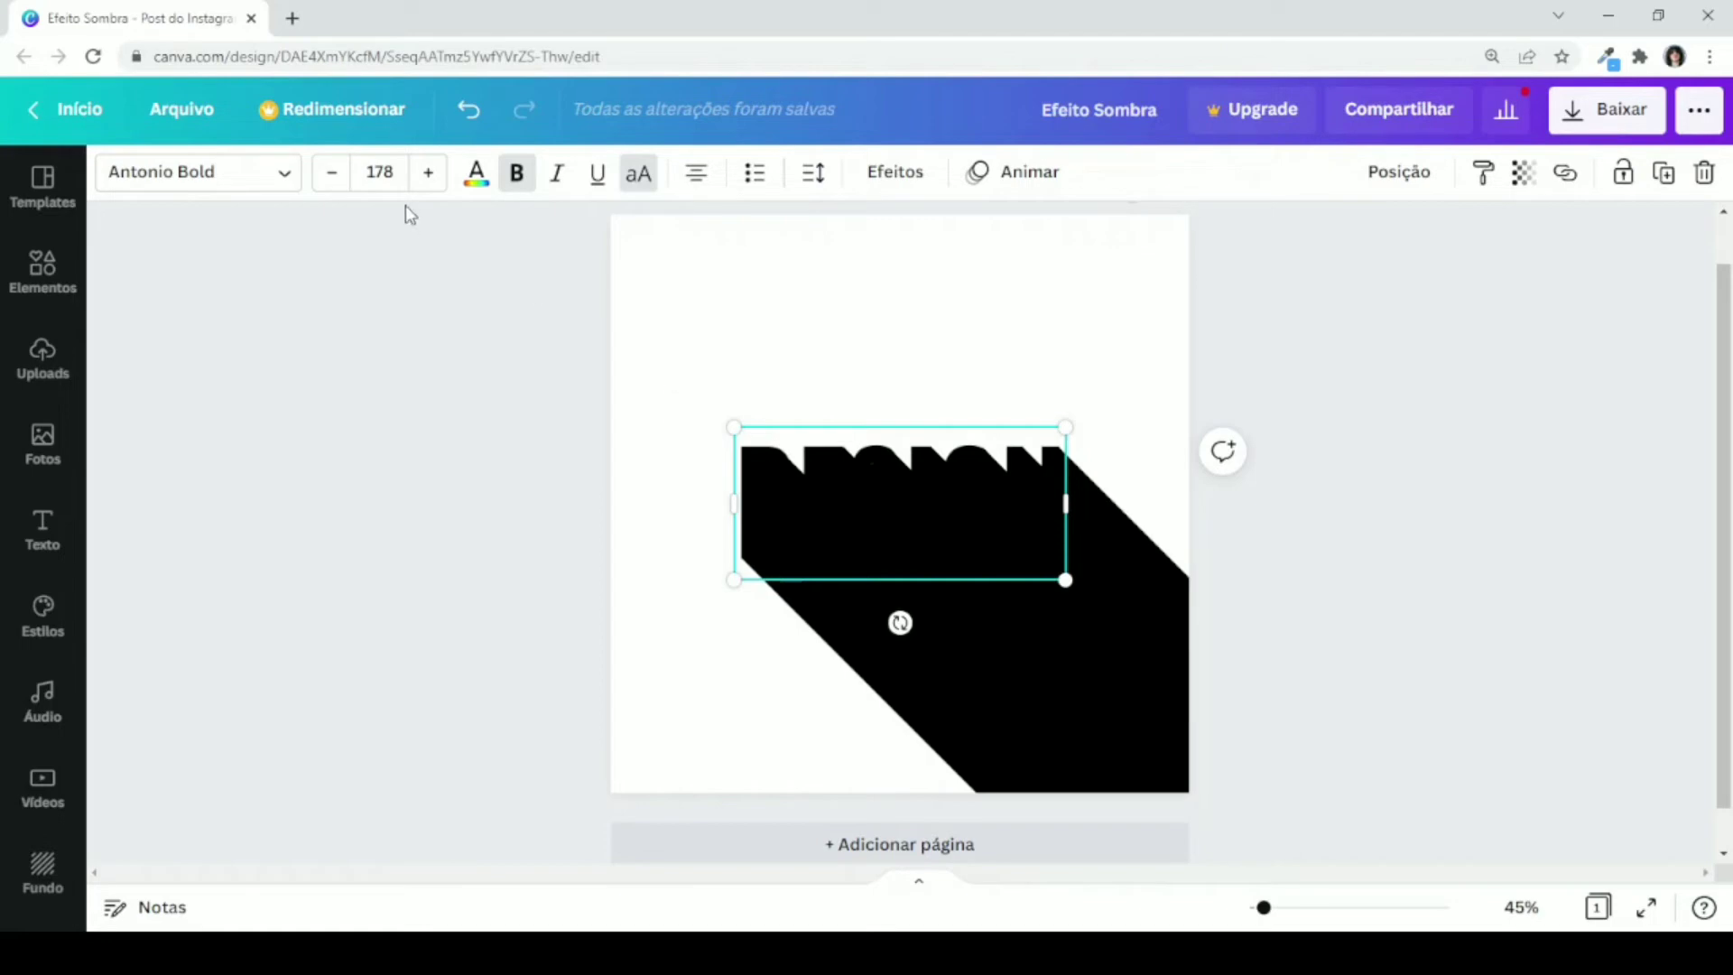
pyautogui.click(475, 173)
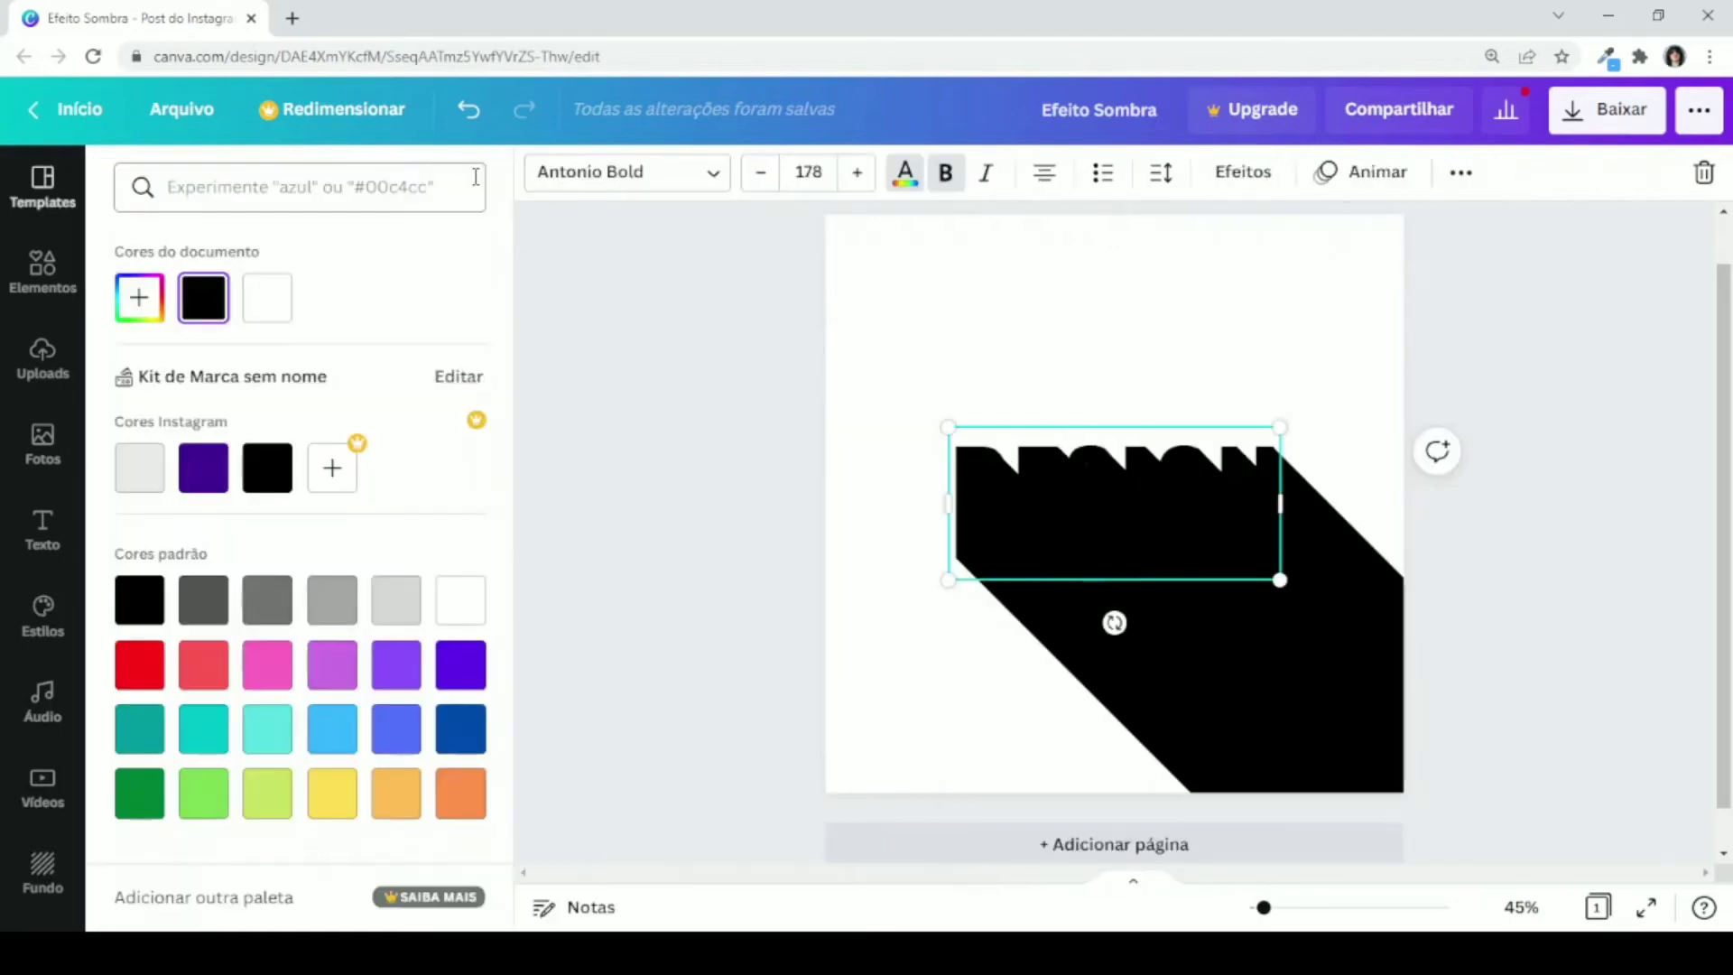
pyautogui.click(269, 307)
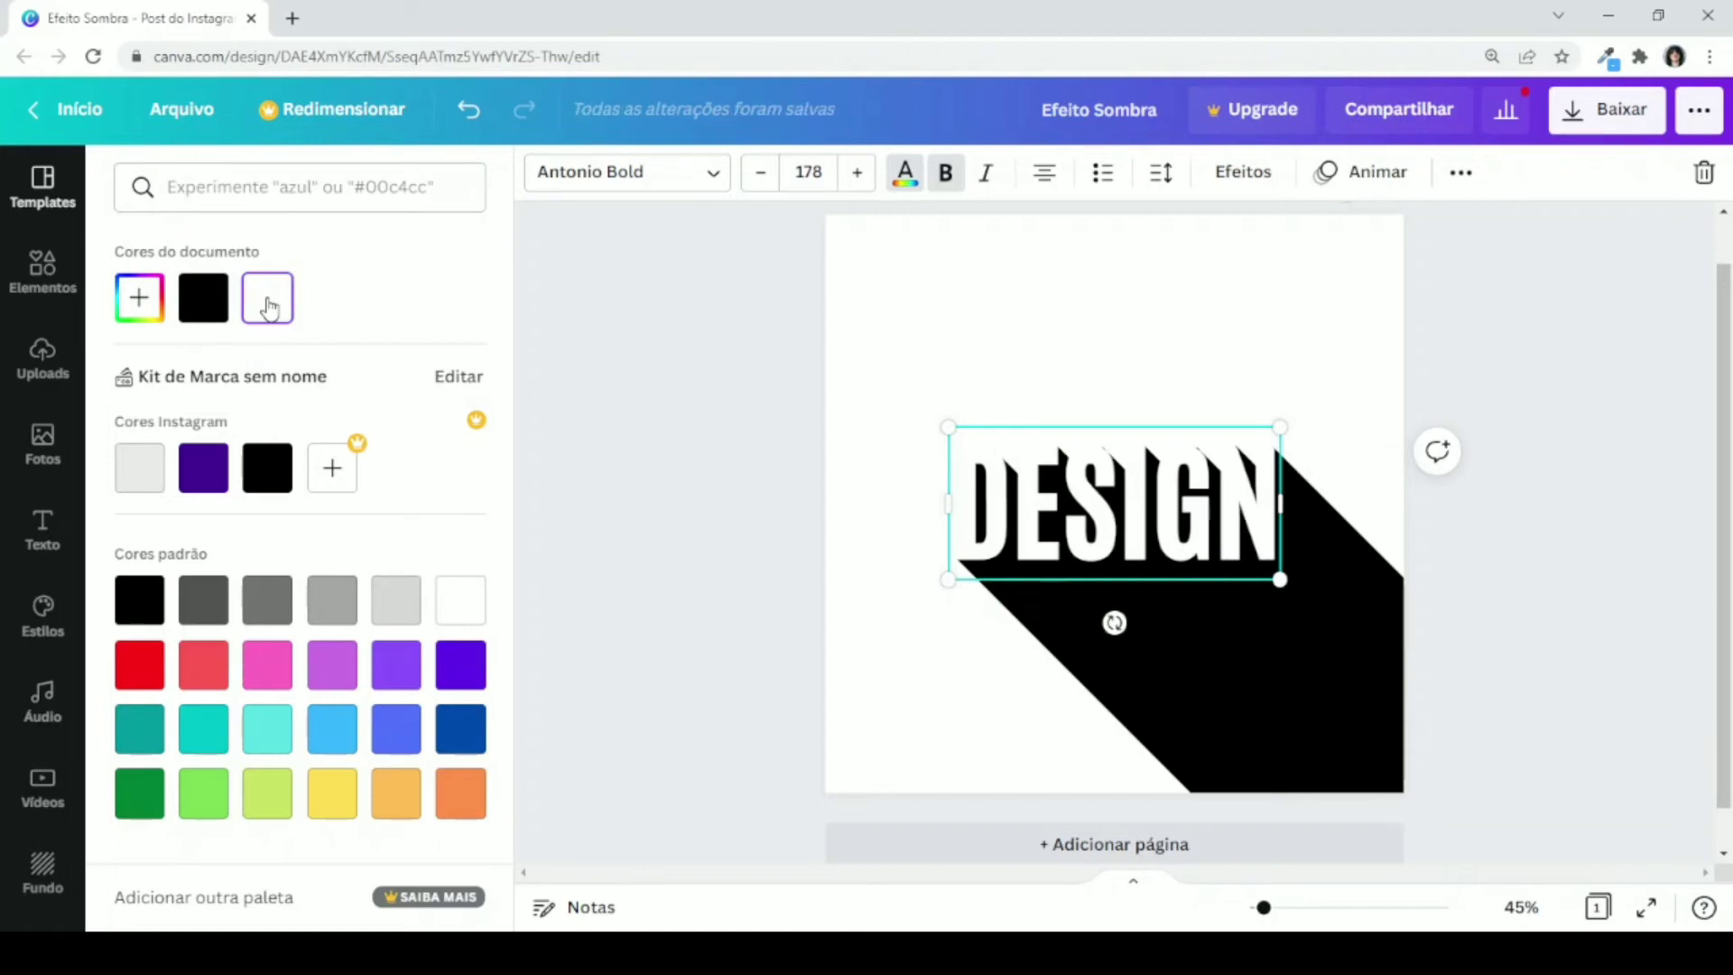
pyautogui.click(645, 388)
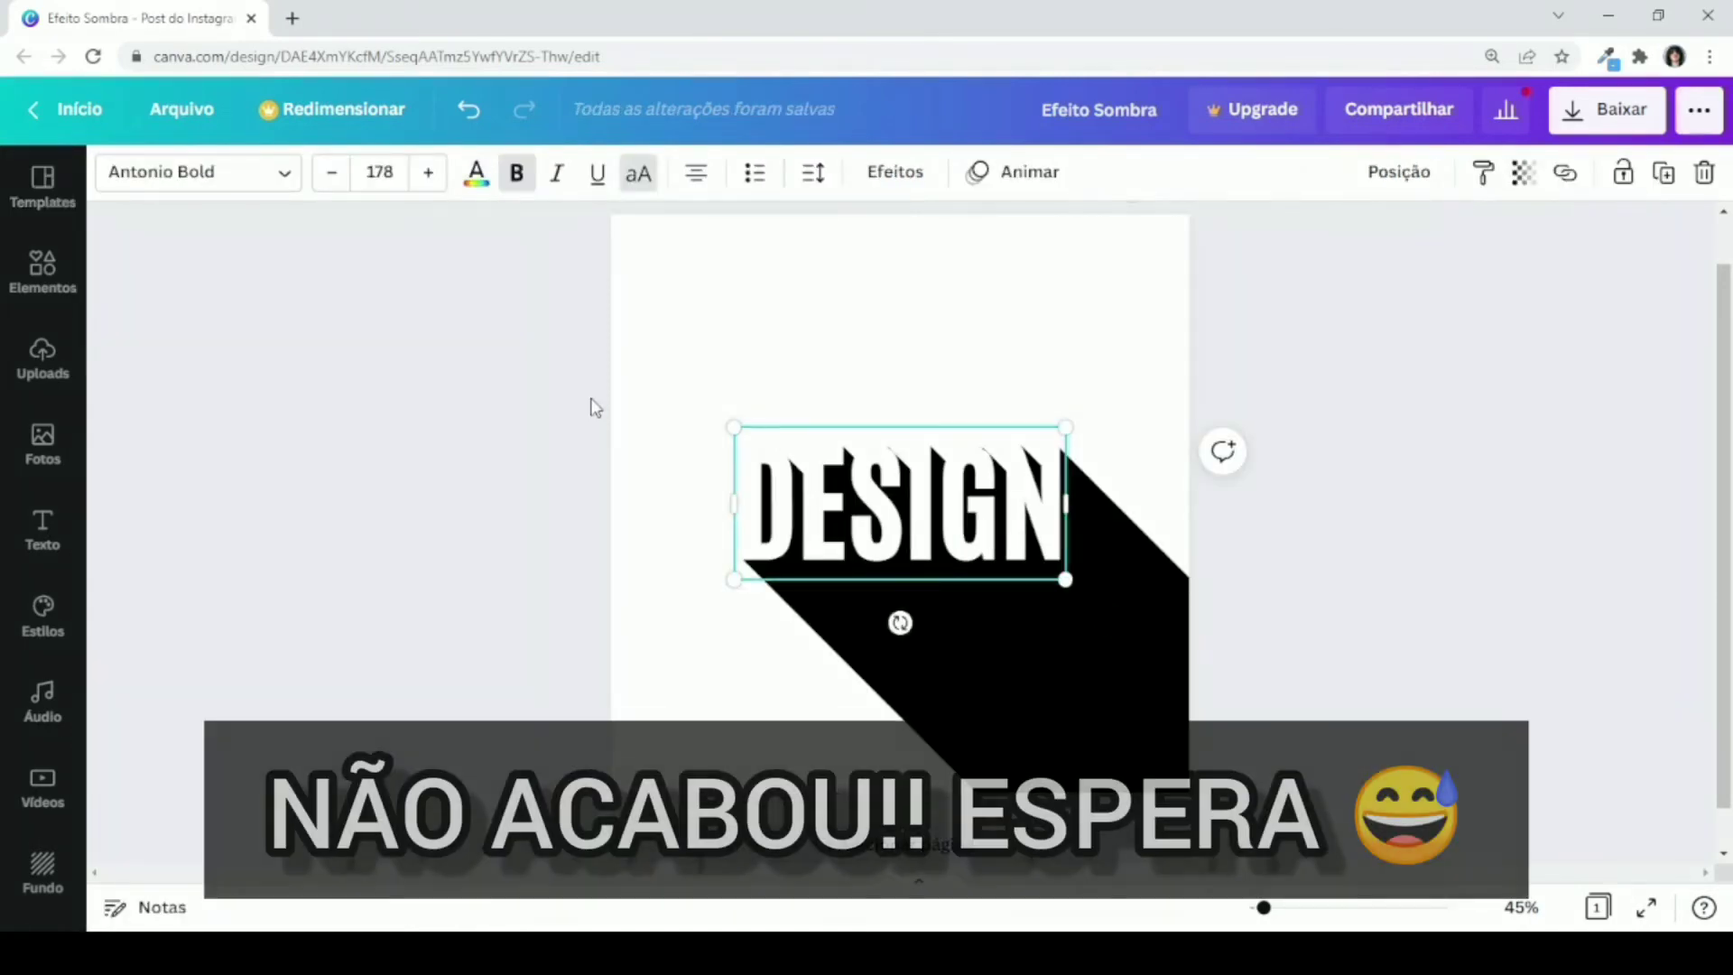
pyautogui.click(427, 416)
# Step: Apply the Sombreado effect to the DESIGN text with distance 27 and direction 108
pyautogui.moveTo(1271, 909)
pyautogui.mouseDown()
pyautogui.moveTo(1286, 912)
pyautogui.moveTo(1265, 912)
pyautogui.mouseUp()
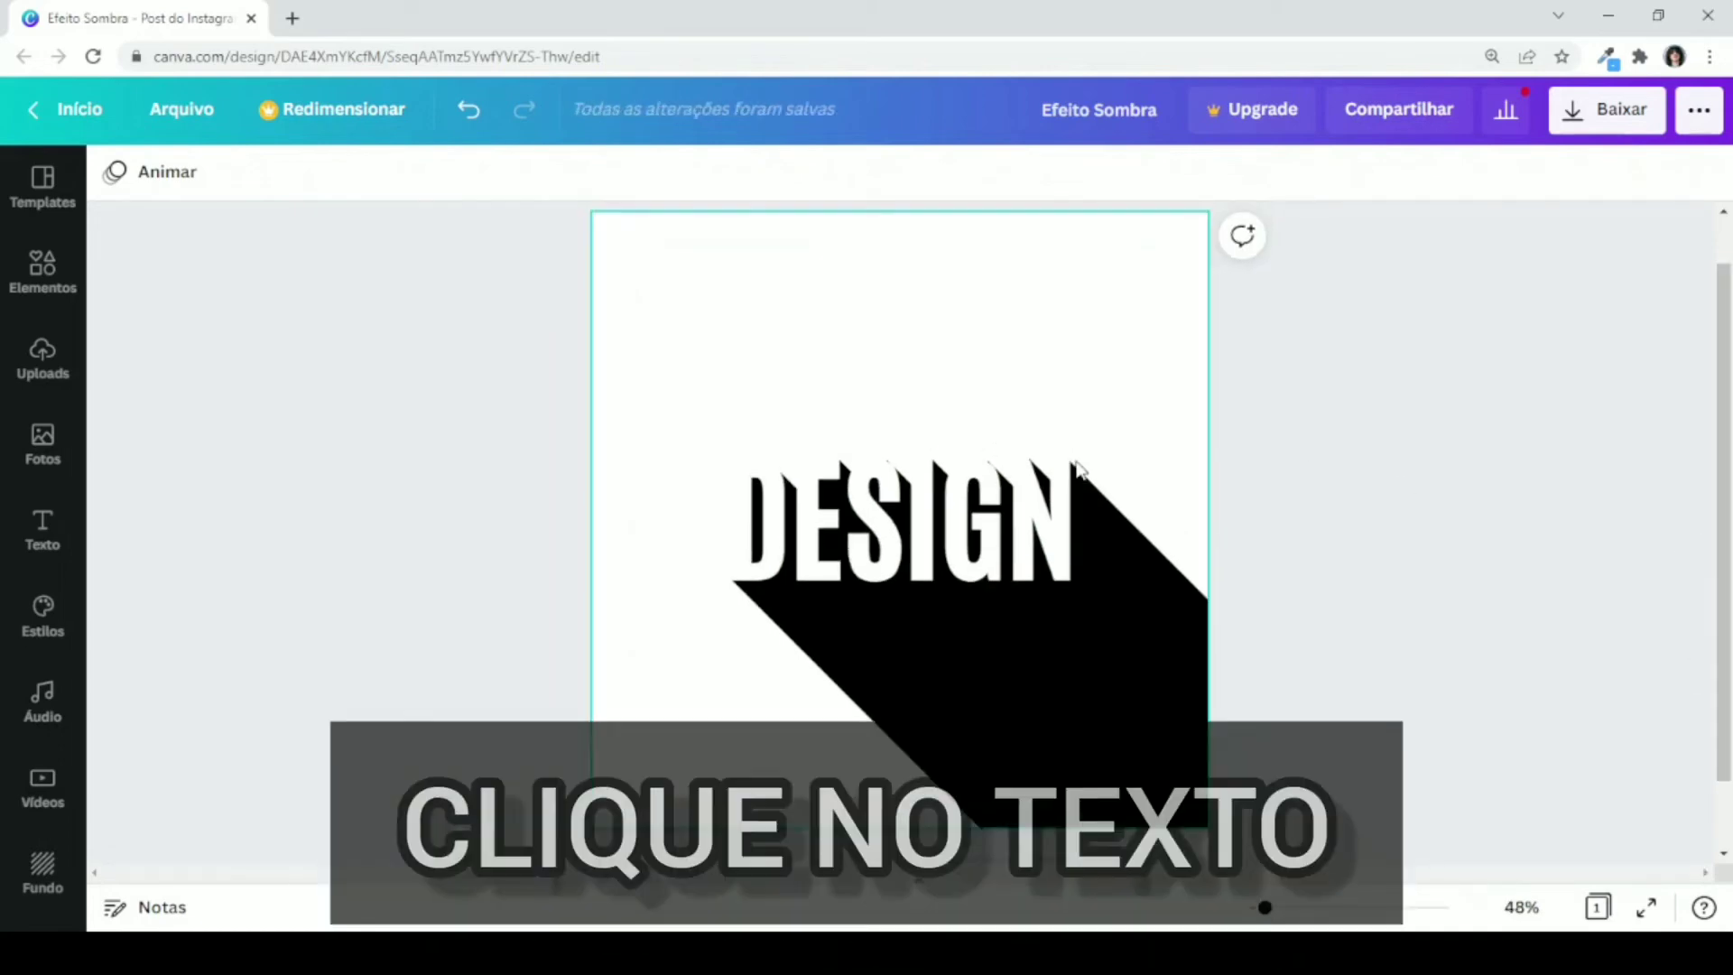
pyautogui.click(909, 512)
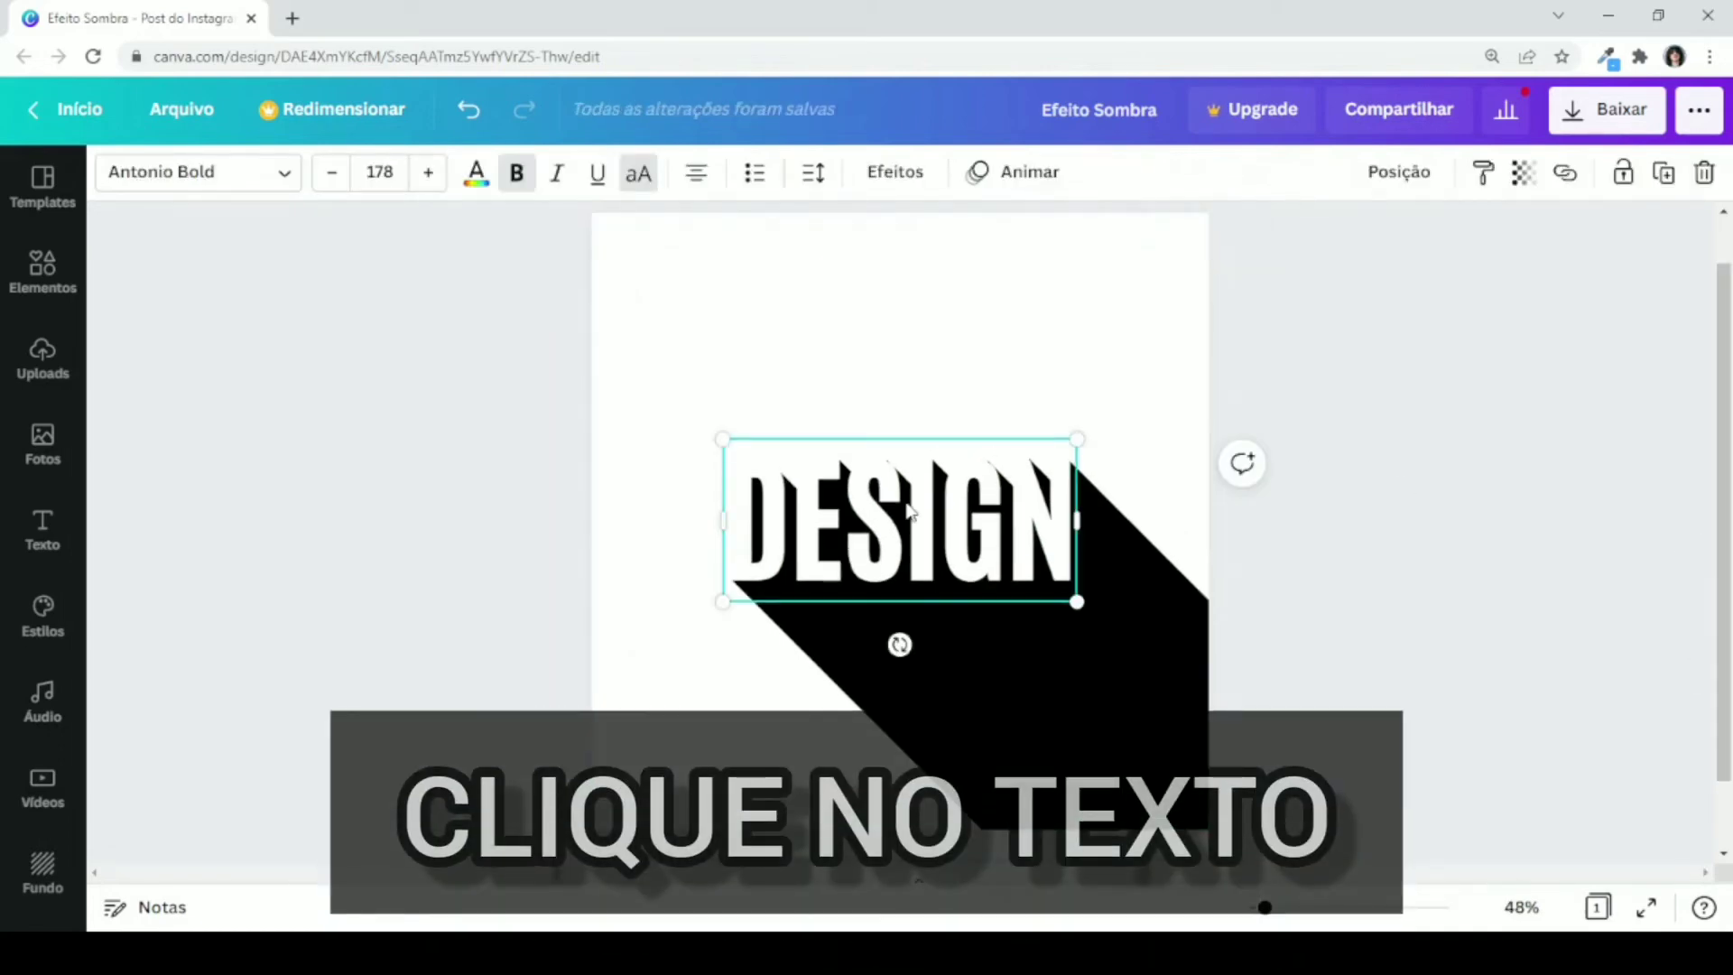
pyautogui.click(889, 172)
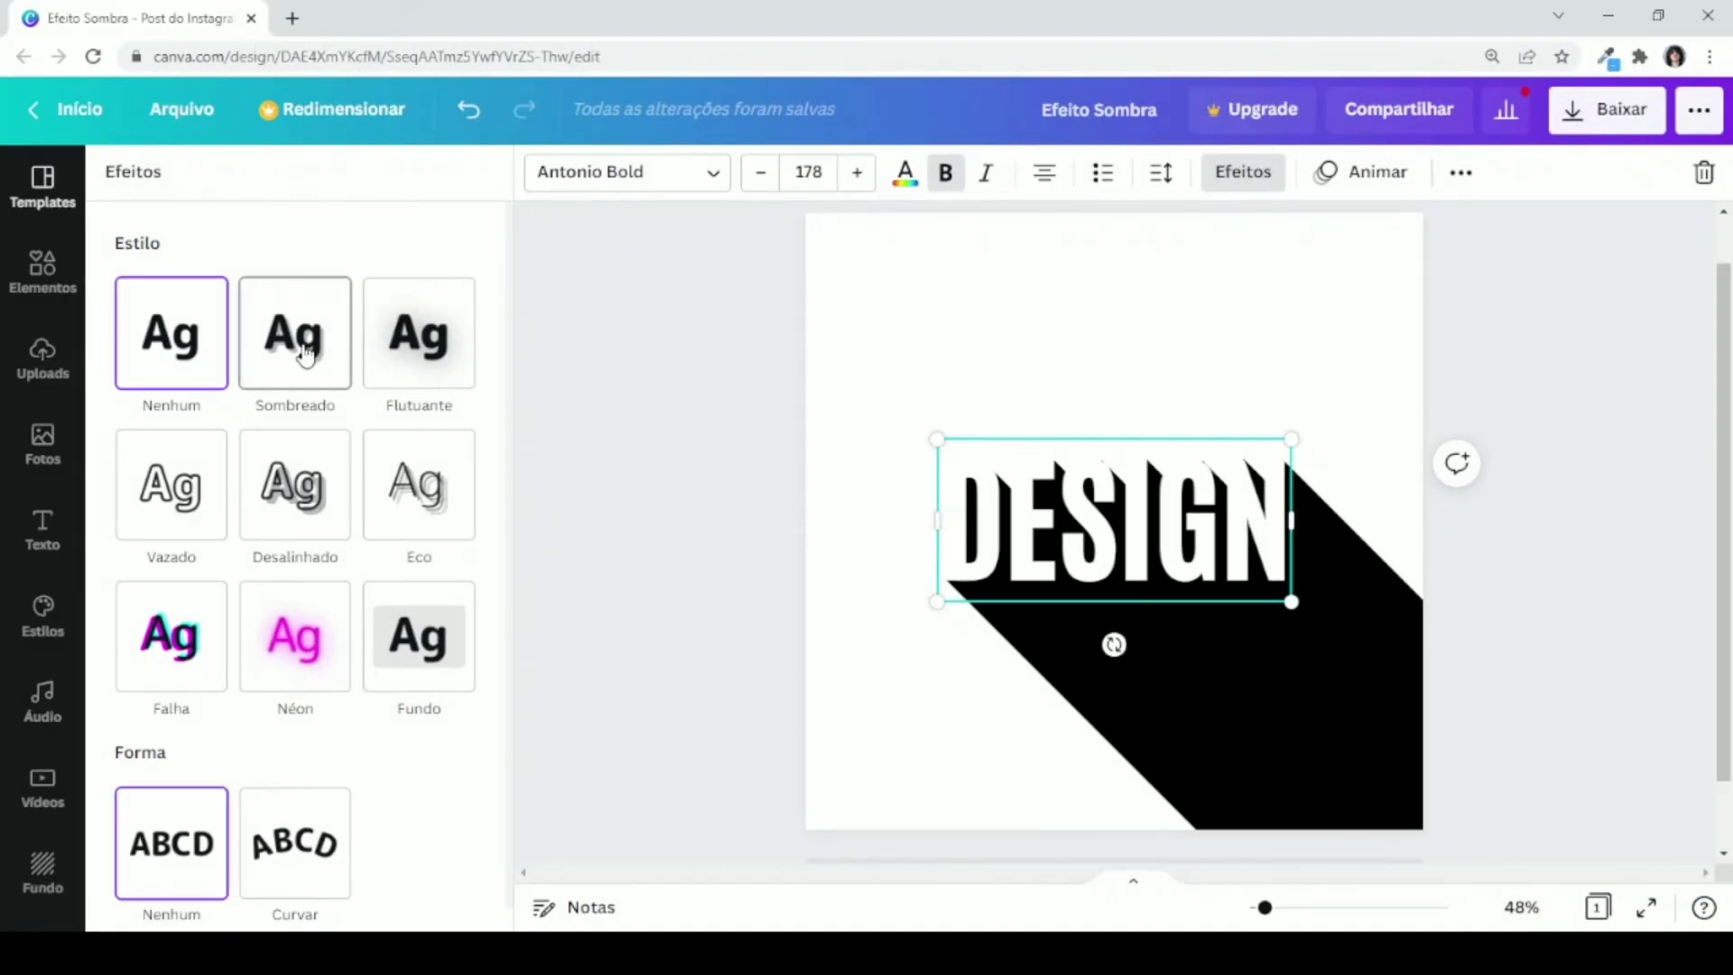
pyautogui.click(306, 356)
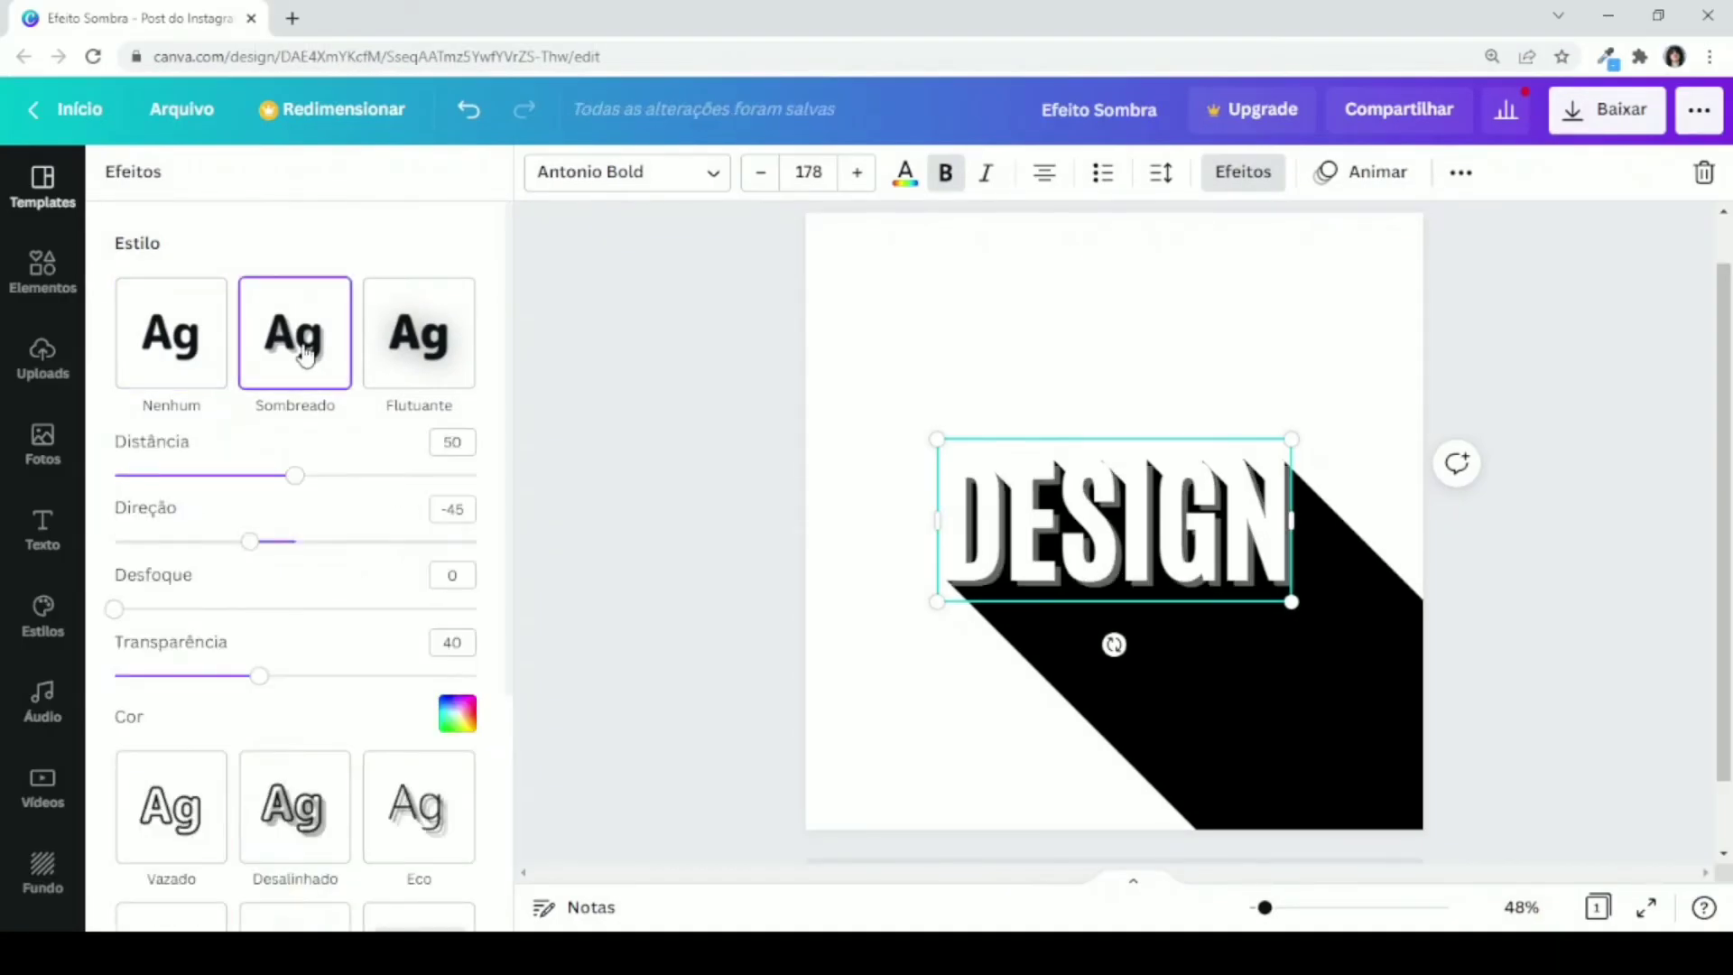
pyautogui.moveTo(297, 475); pyautogui.dragTo(218, 523)
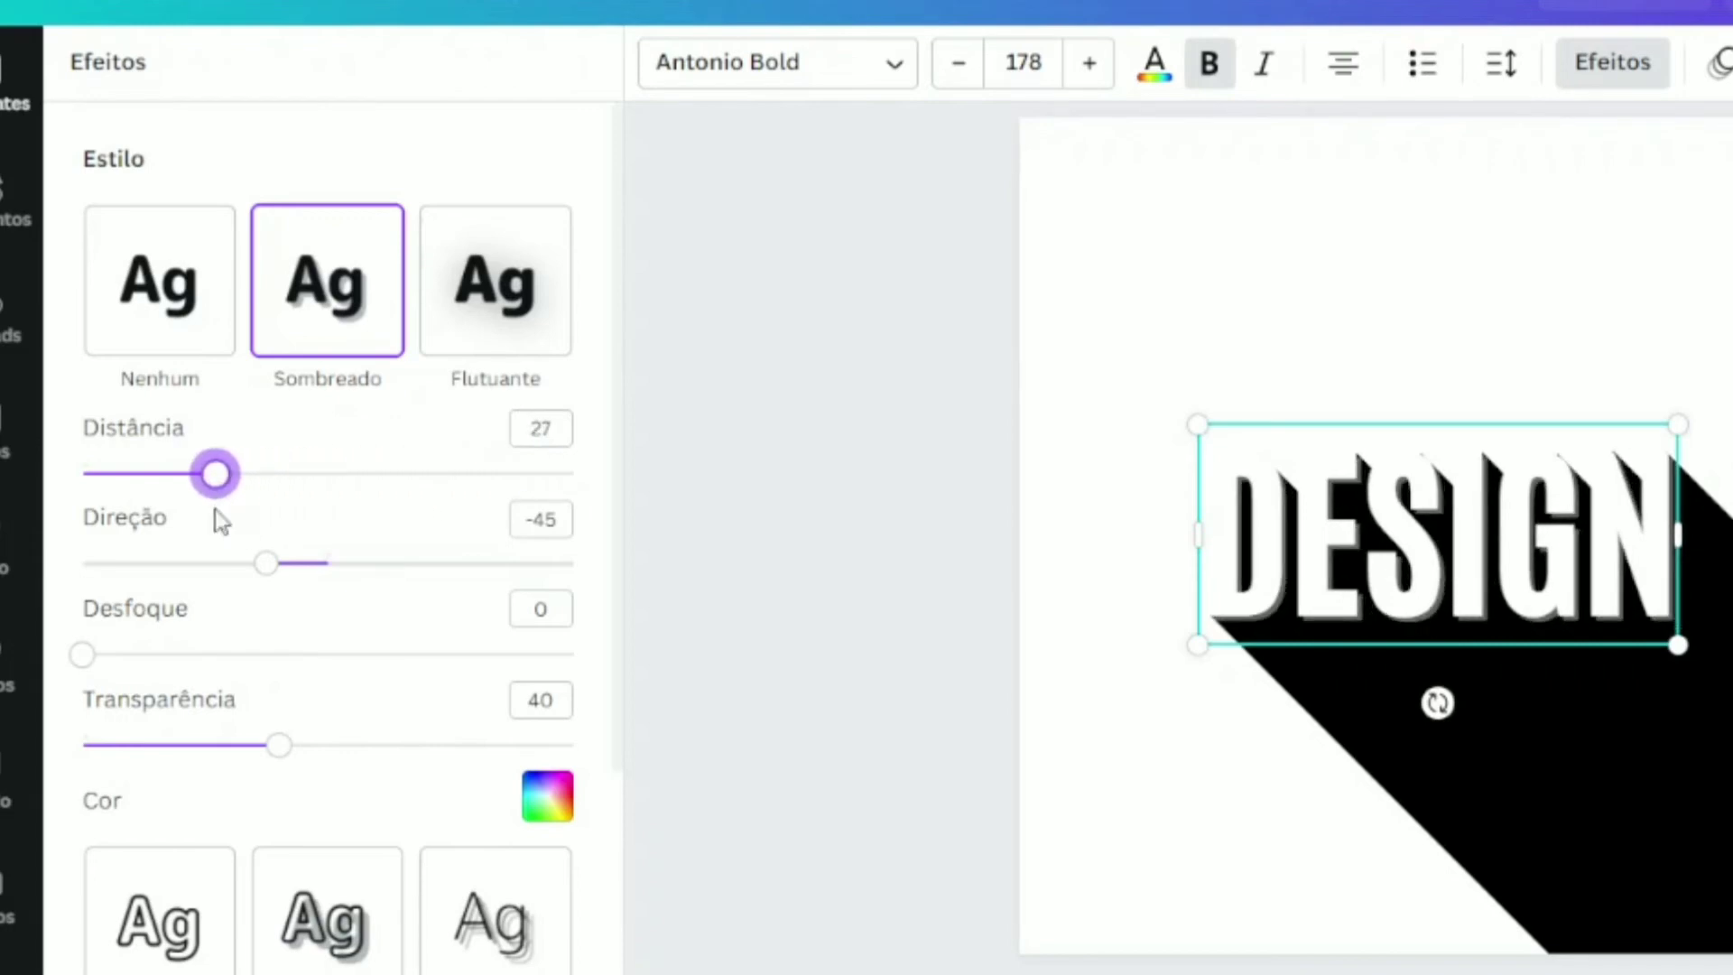
pyautogui.moveTo(262, 579); pyautogui.dragTo(479, 583)
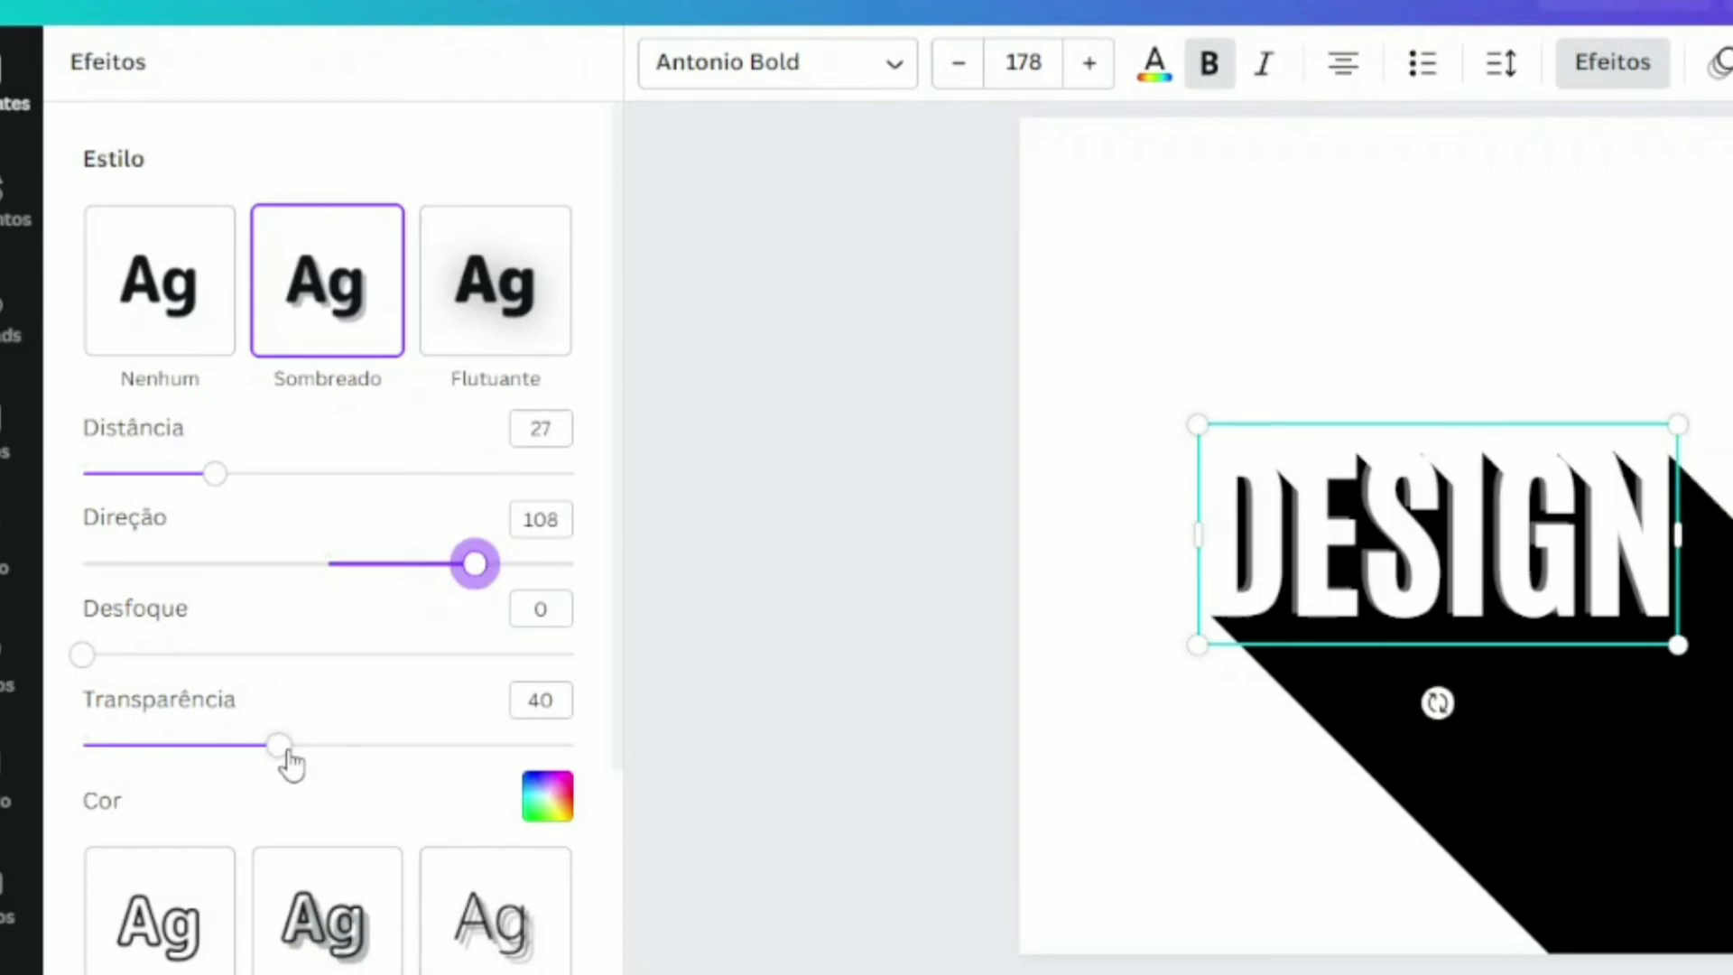
# Step: Set the text shadow's transparency to 72, its blur to 30 and its colour to black
pyautogui.moveTo(291, 762); pyautogui.dragTo(439, 765)
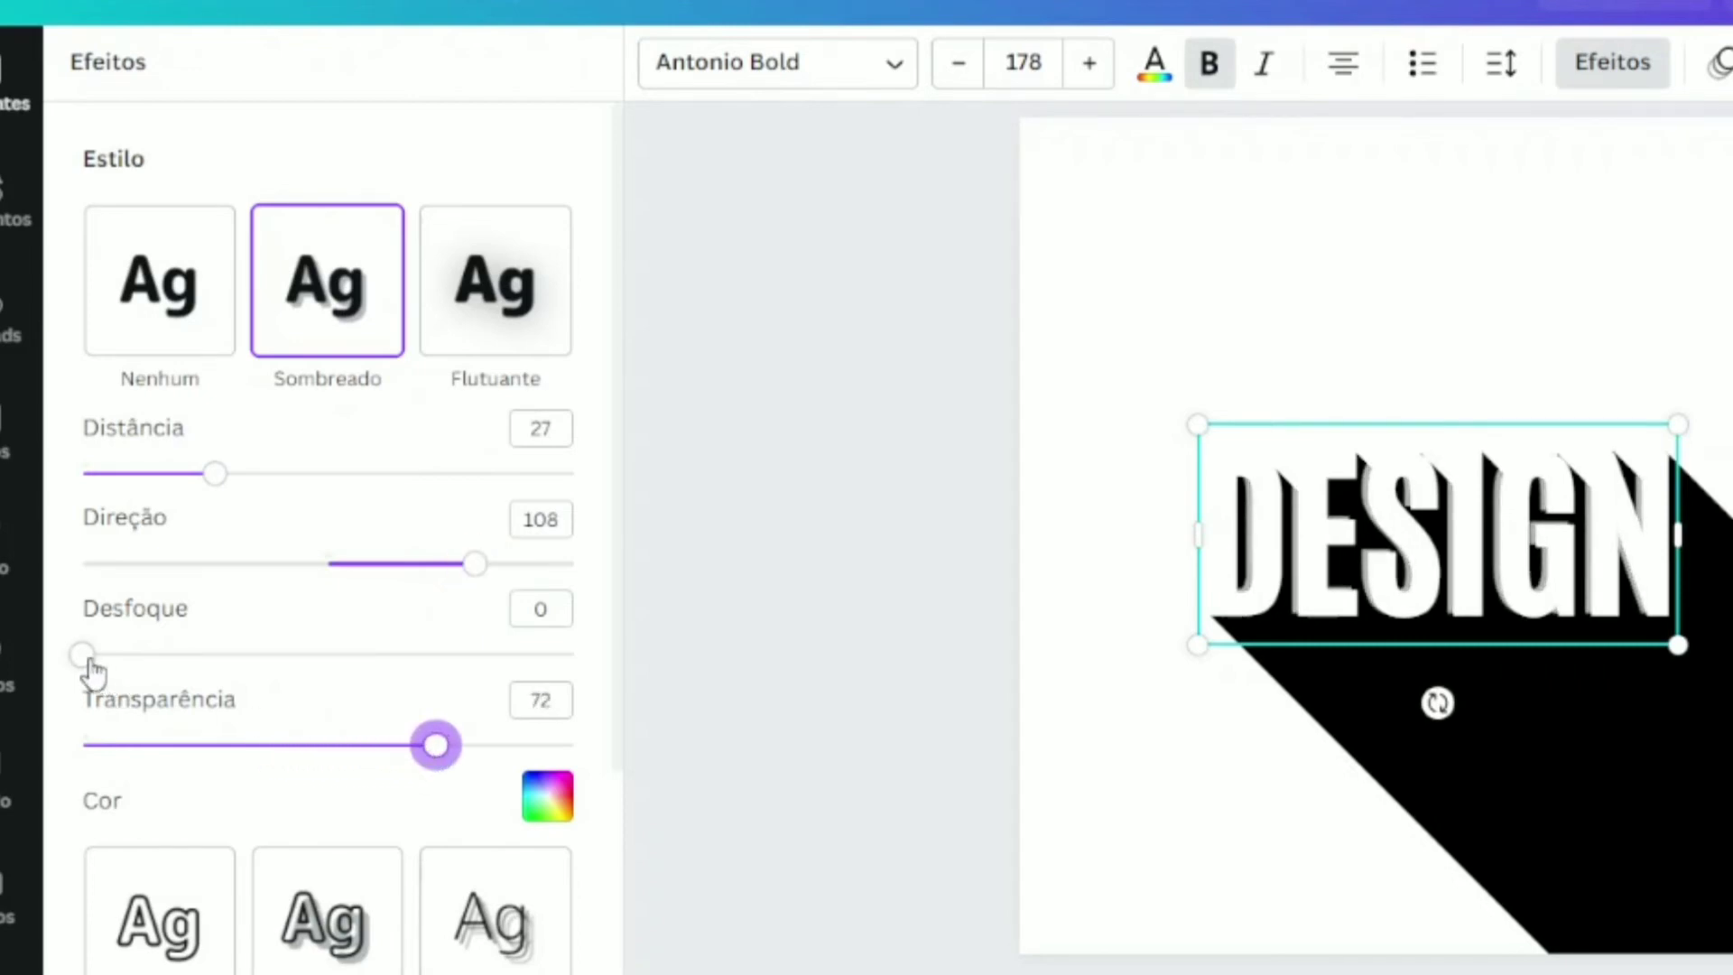
pyautogui.moveTo(94, 672); pyautogui.dragTo(235, 683)
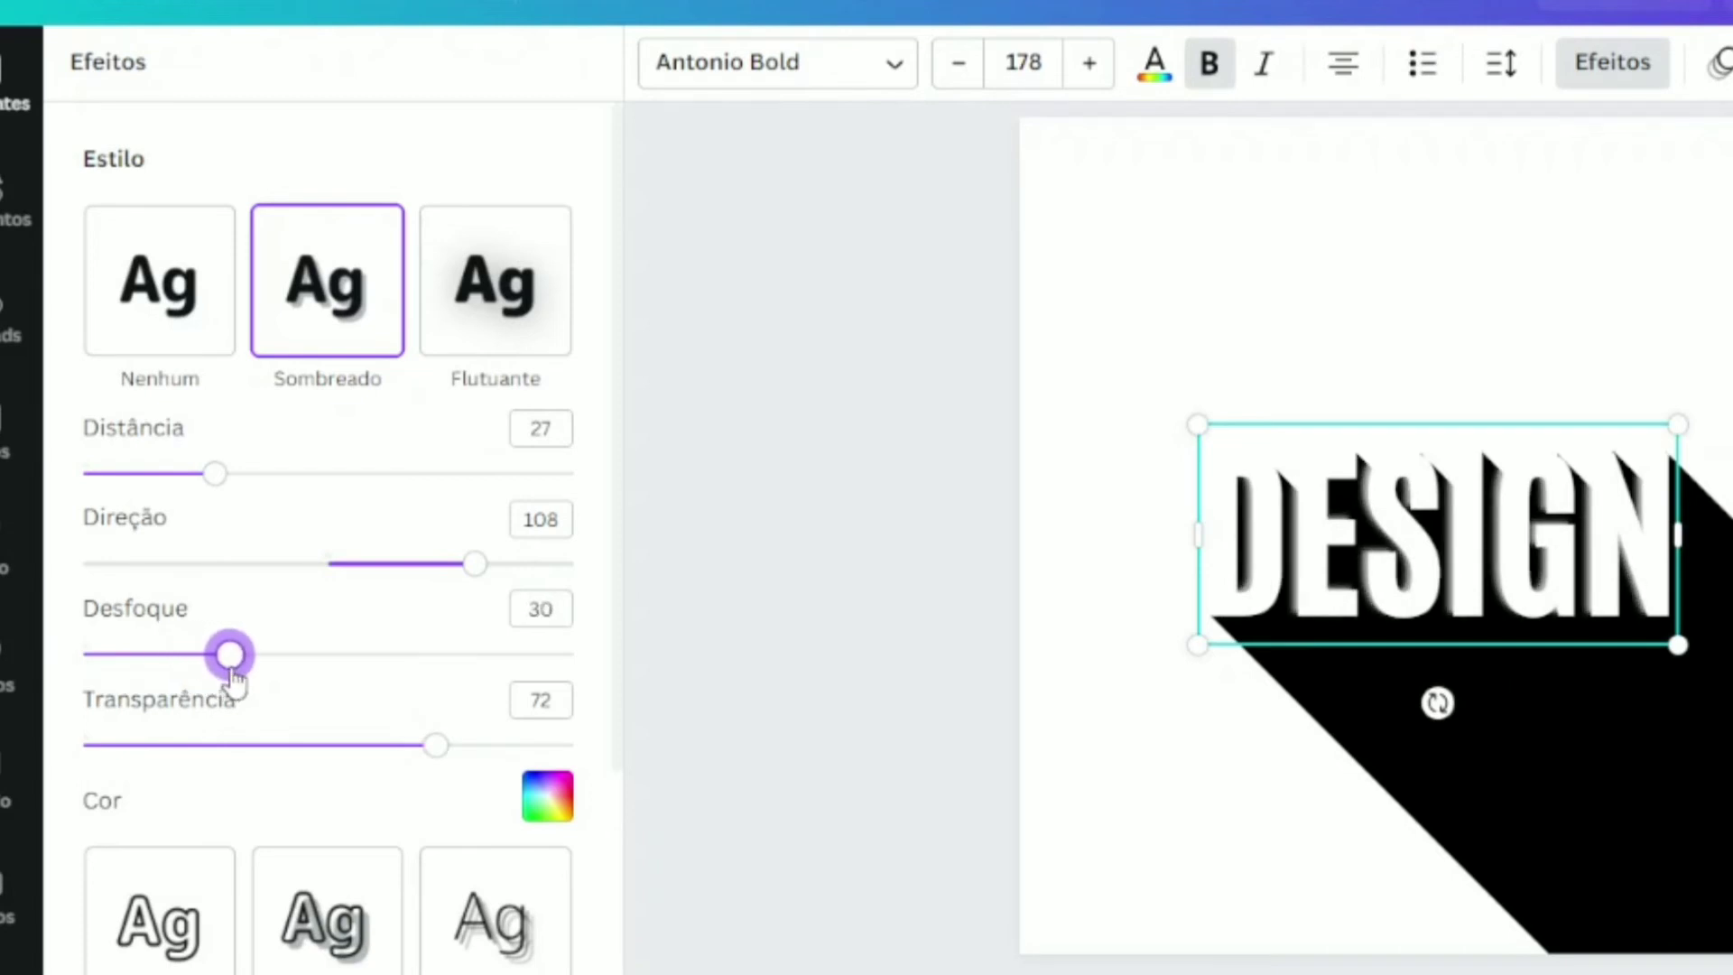
pyautogui.click(547, 798)
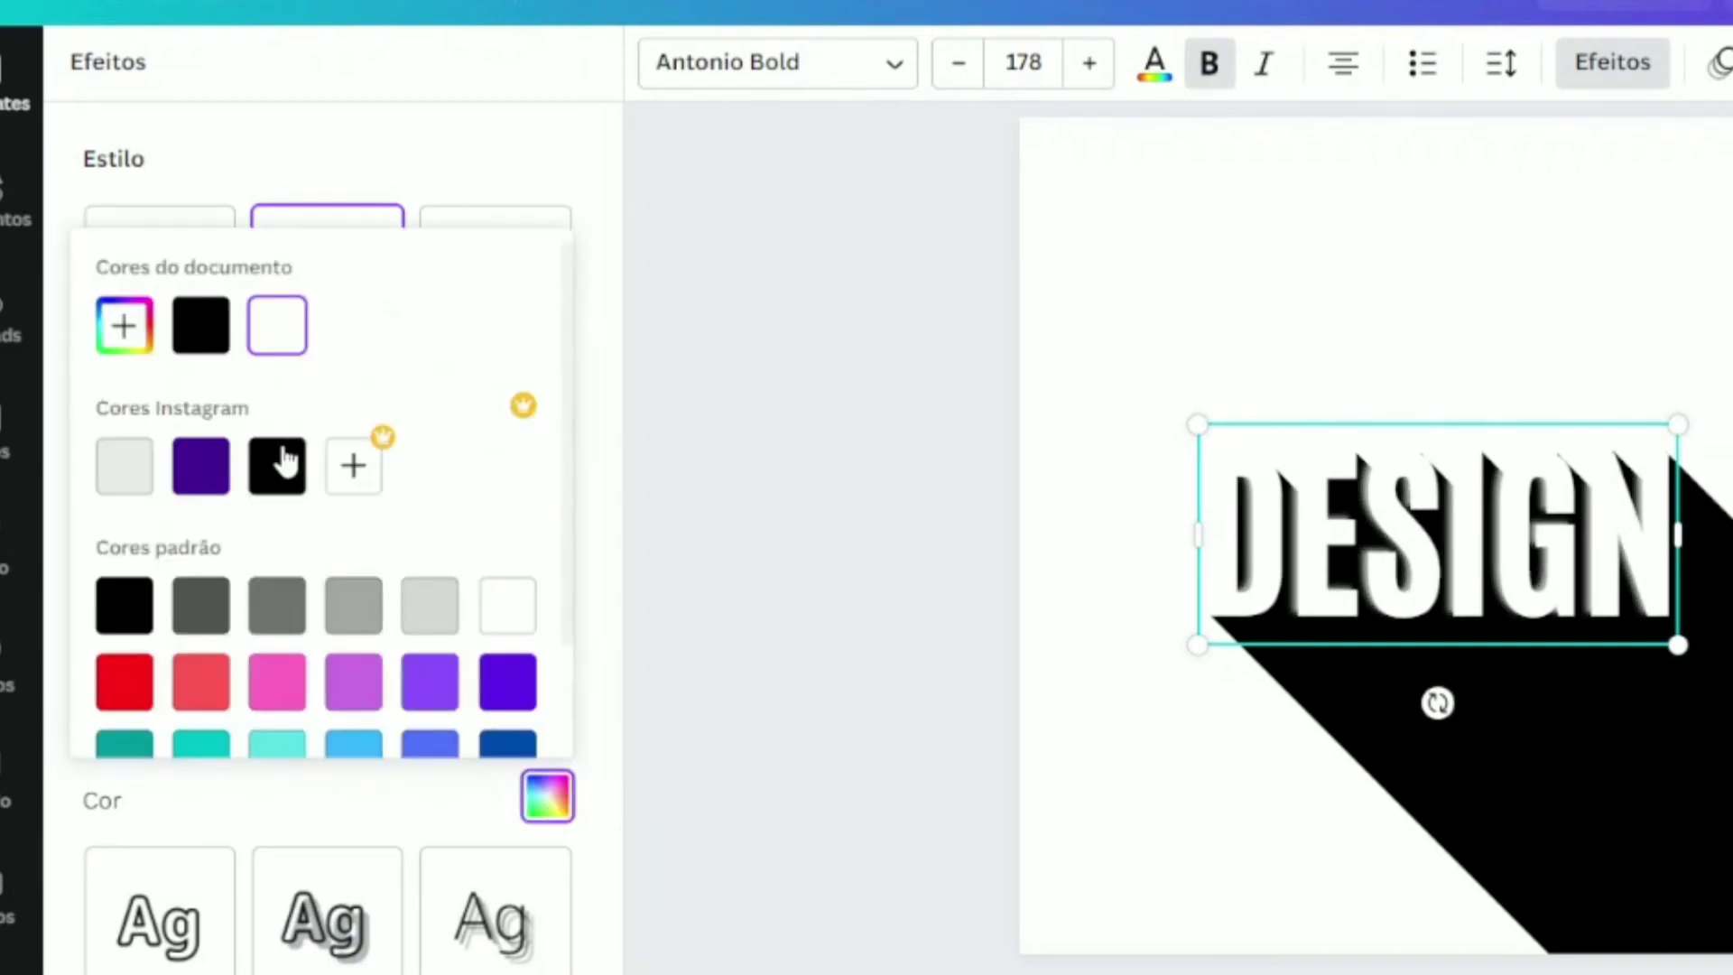
pyautogui.click(217, 343)
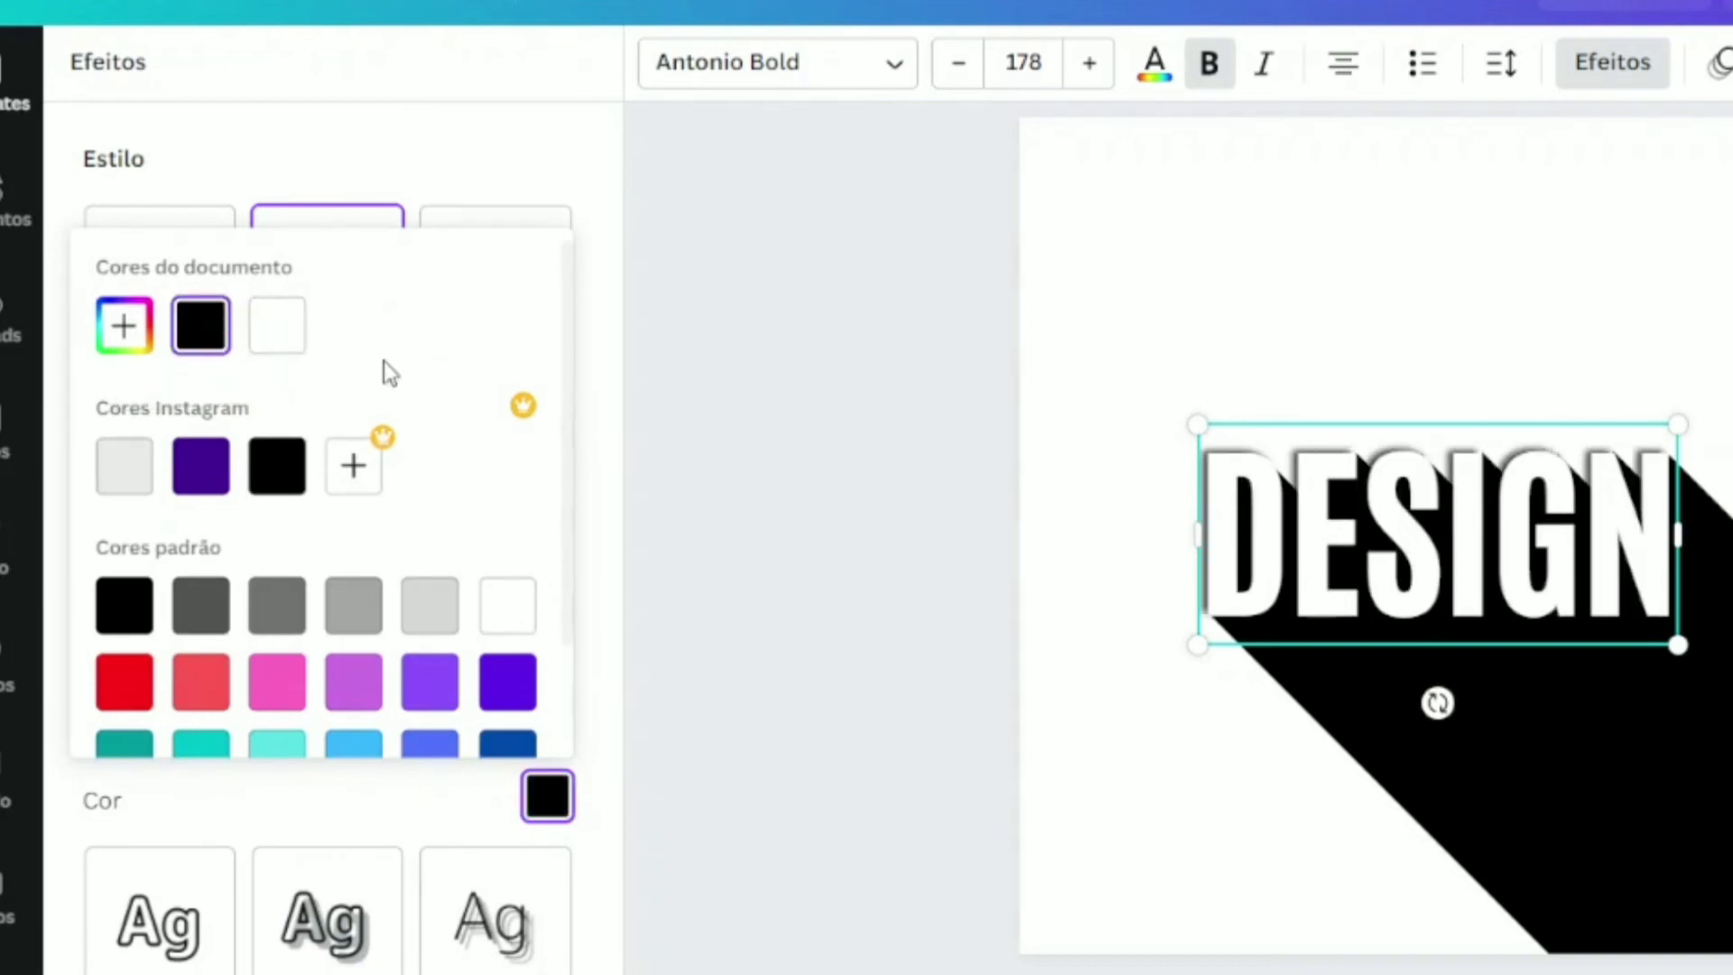
pyautogui.click(598, 490)
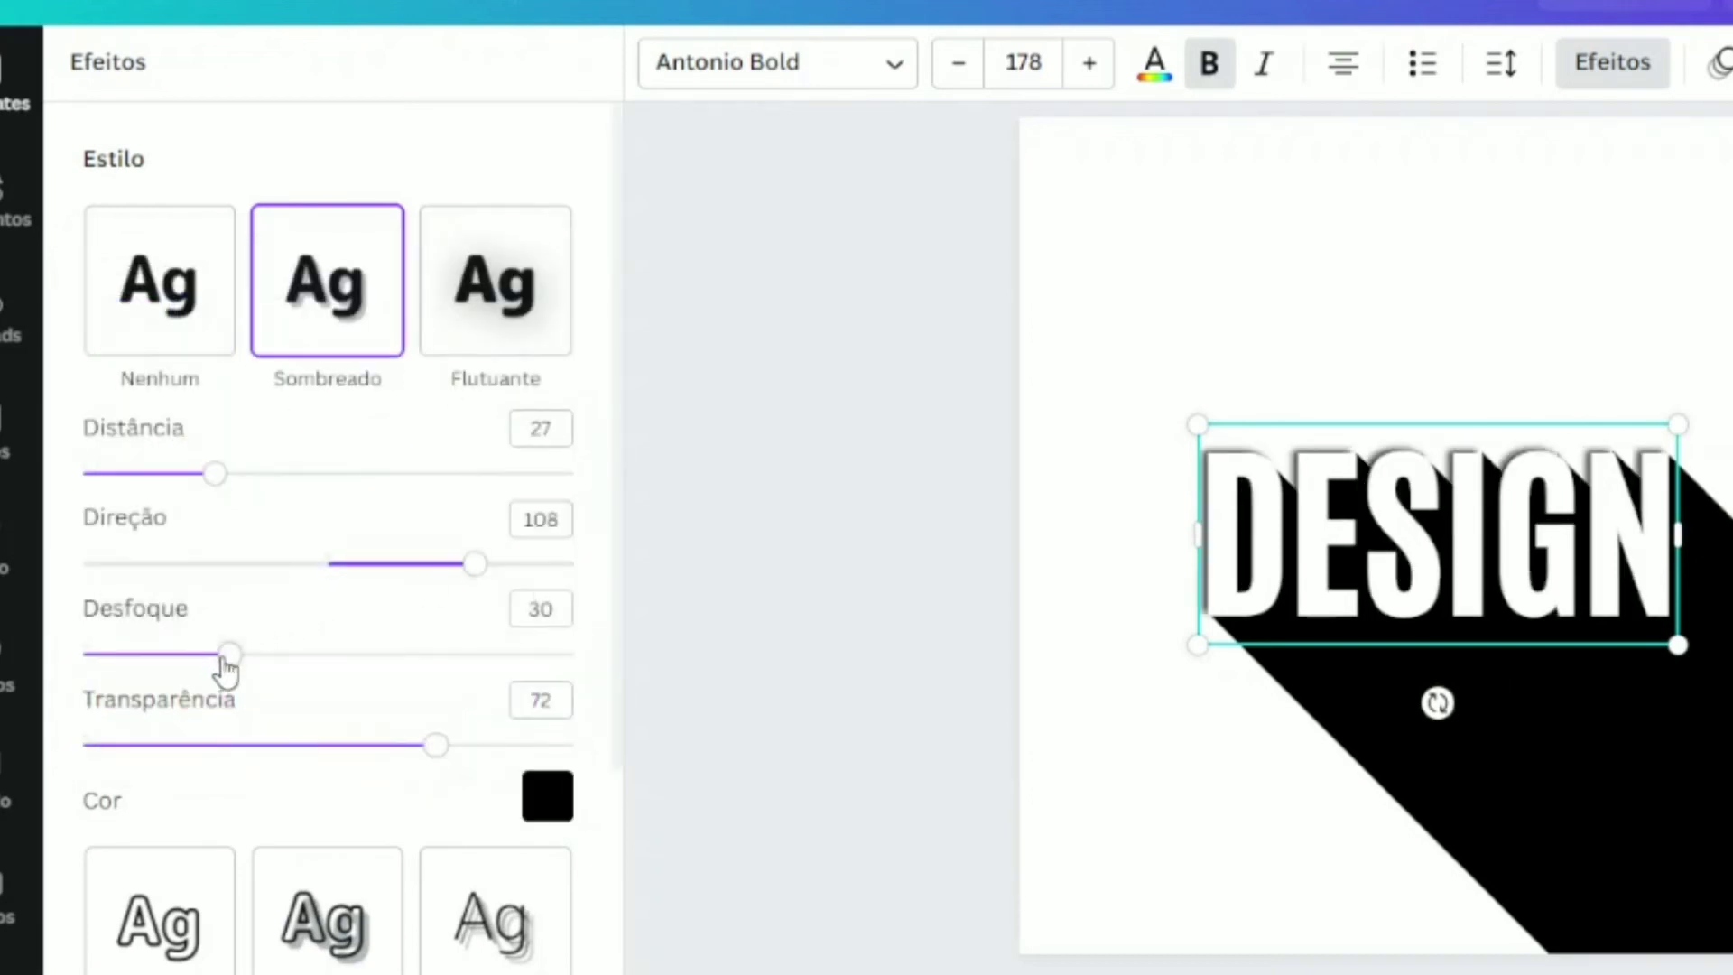
# Step: Reduce the text shadow's blur to 18 and its transparency to 43
pyautogui.moveTo(228, 668); pyautogui.dragTo(177, 667)
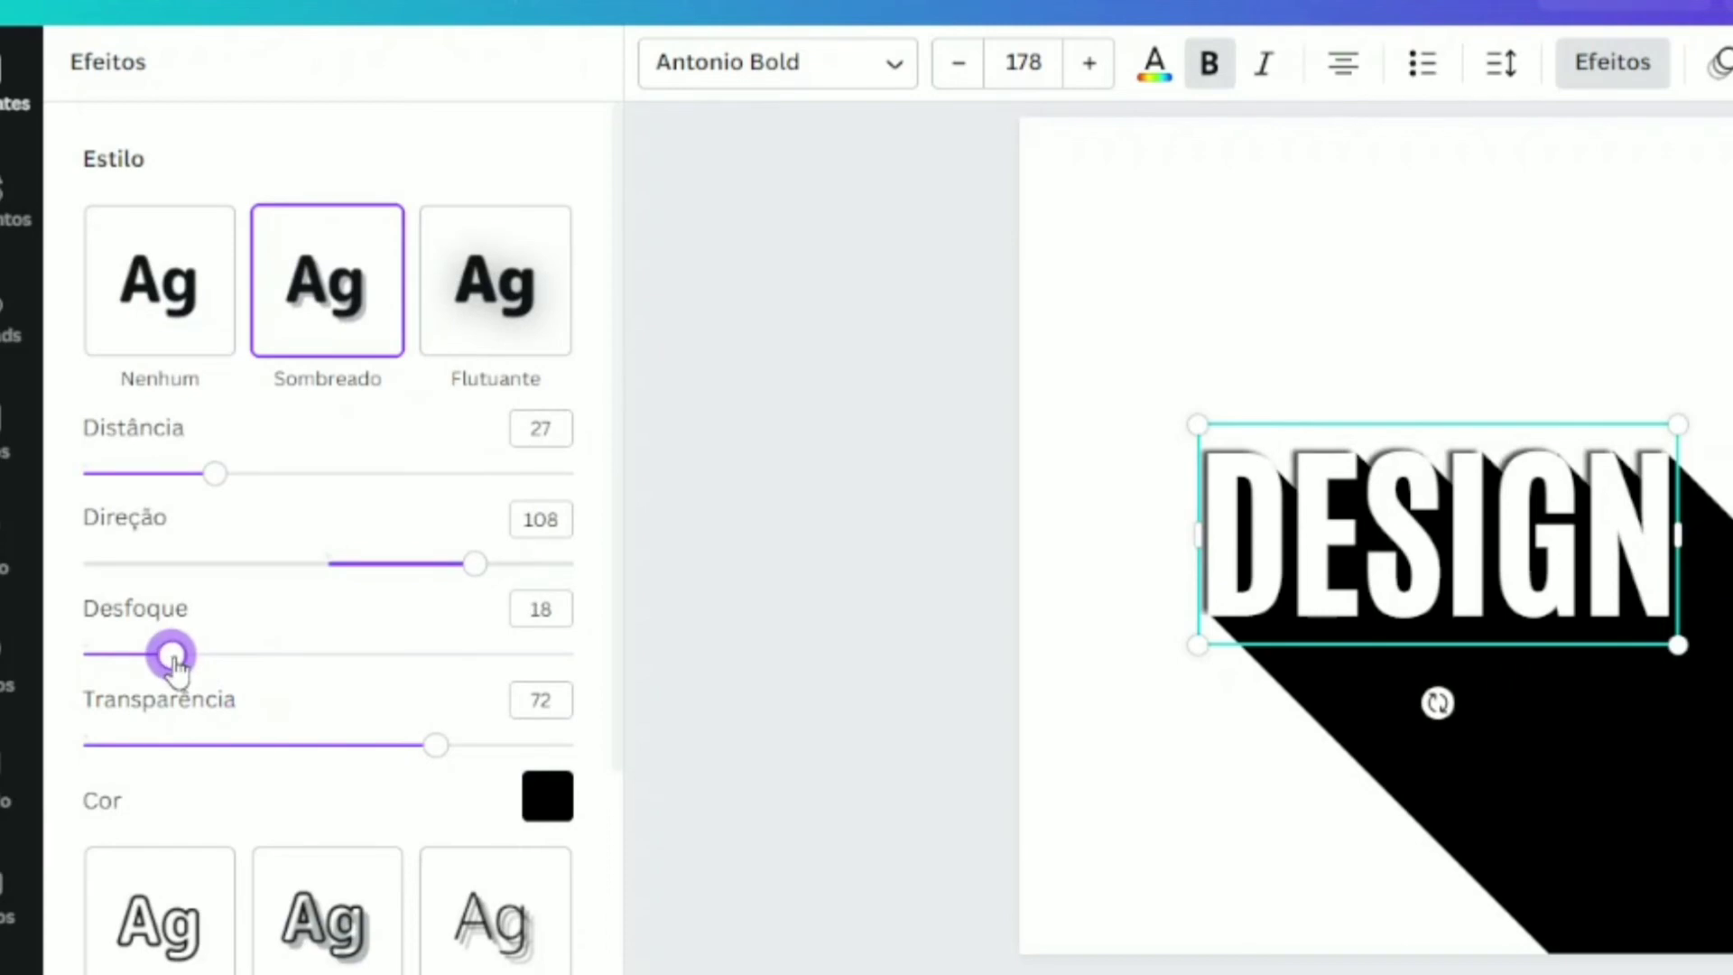
pyautogui.moveTo(443, 763); pyautogui.dragTo(301, 761)
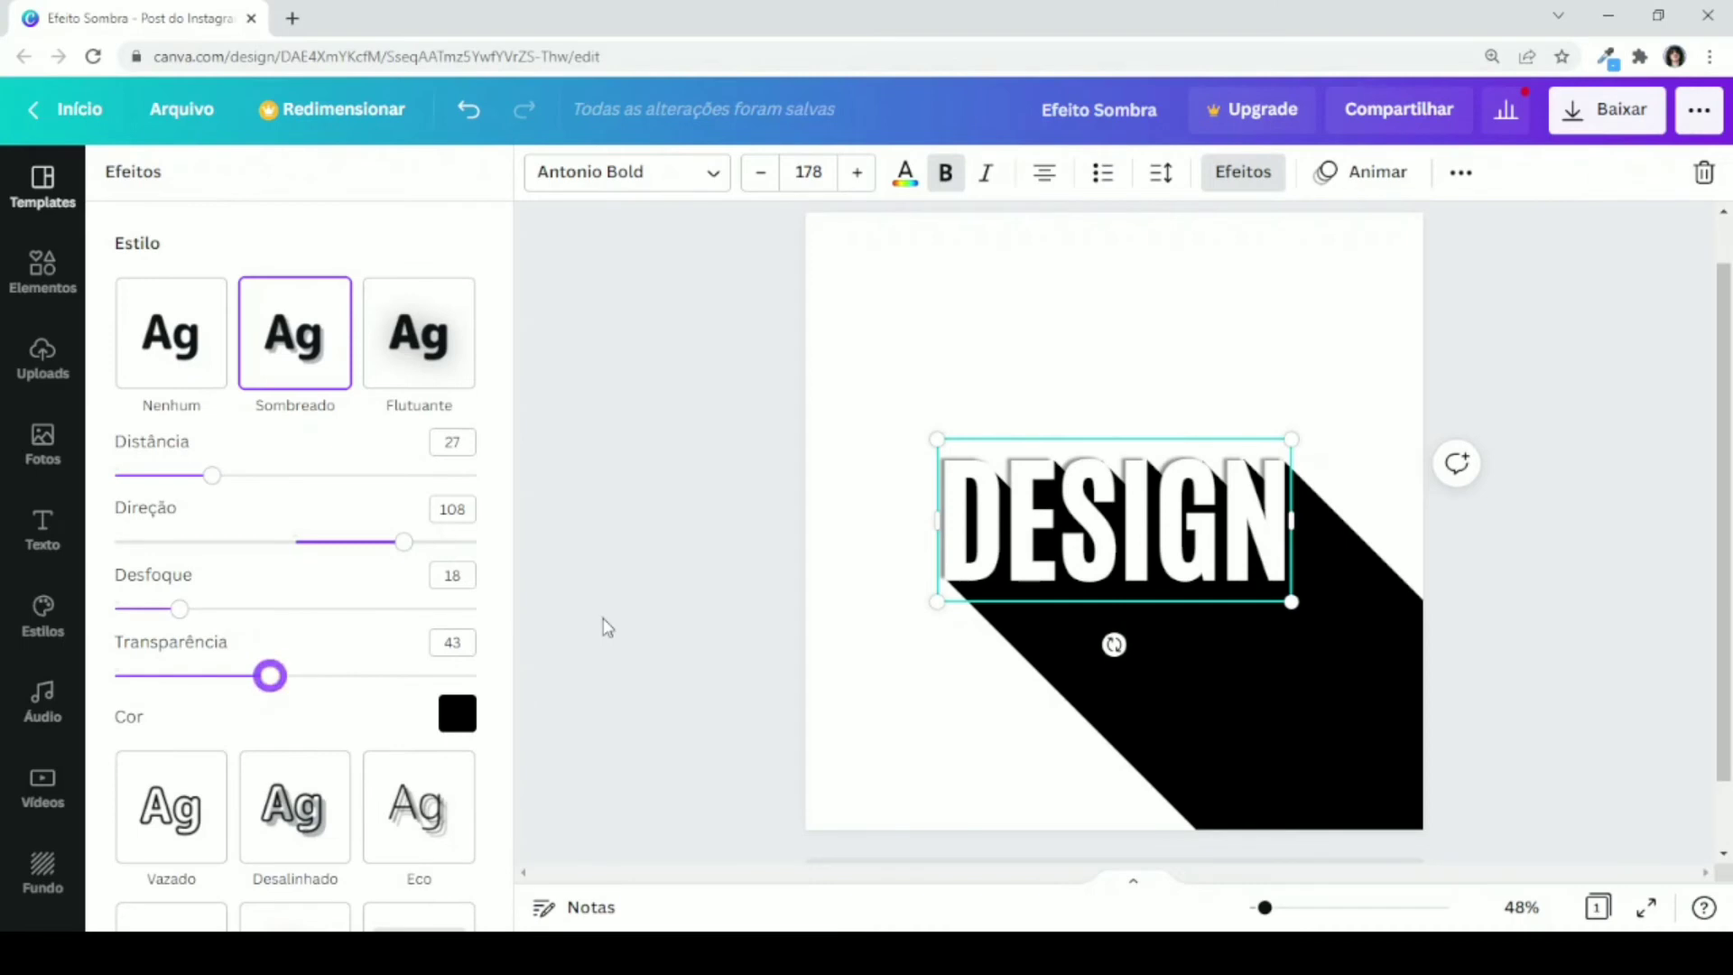
pyautogui.click(607, 627)
pyautogui.click(457, 599)
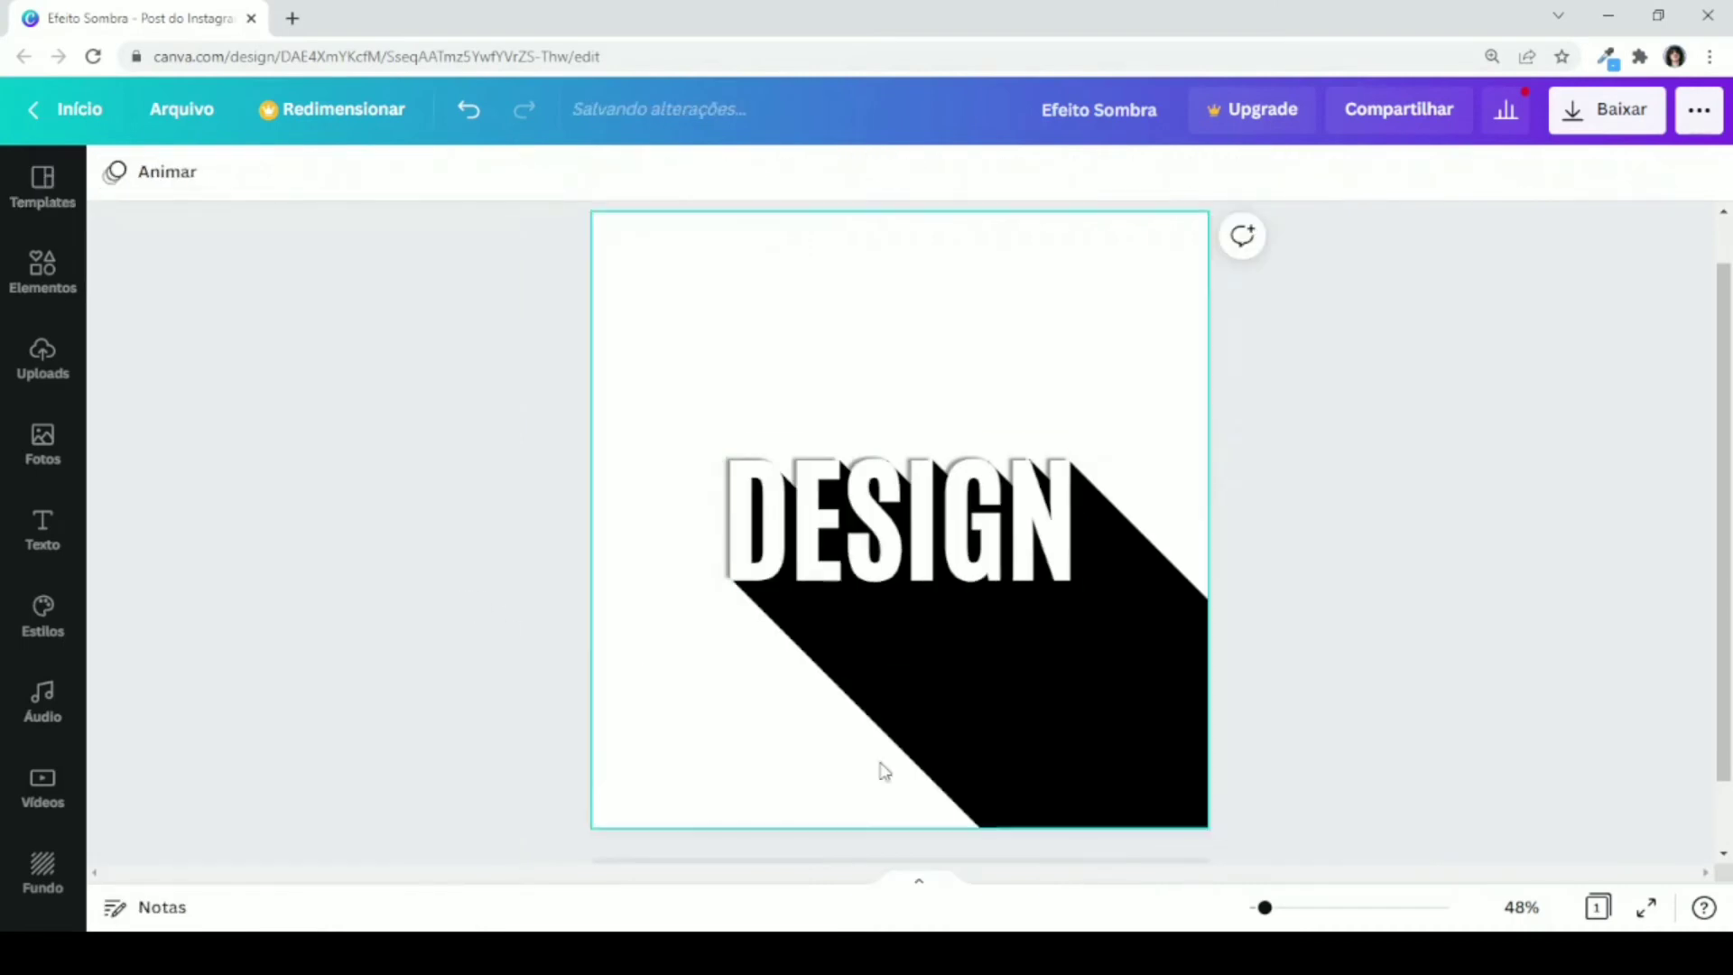
# Step: Nudge the DESIGN text into line with the edges of the long shadow
pyautogui.moveTo(1266, 908); pyautogui.dragTo(1288, 908)
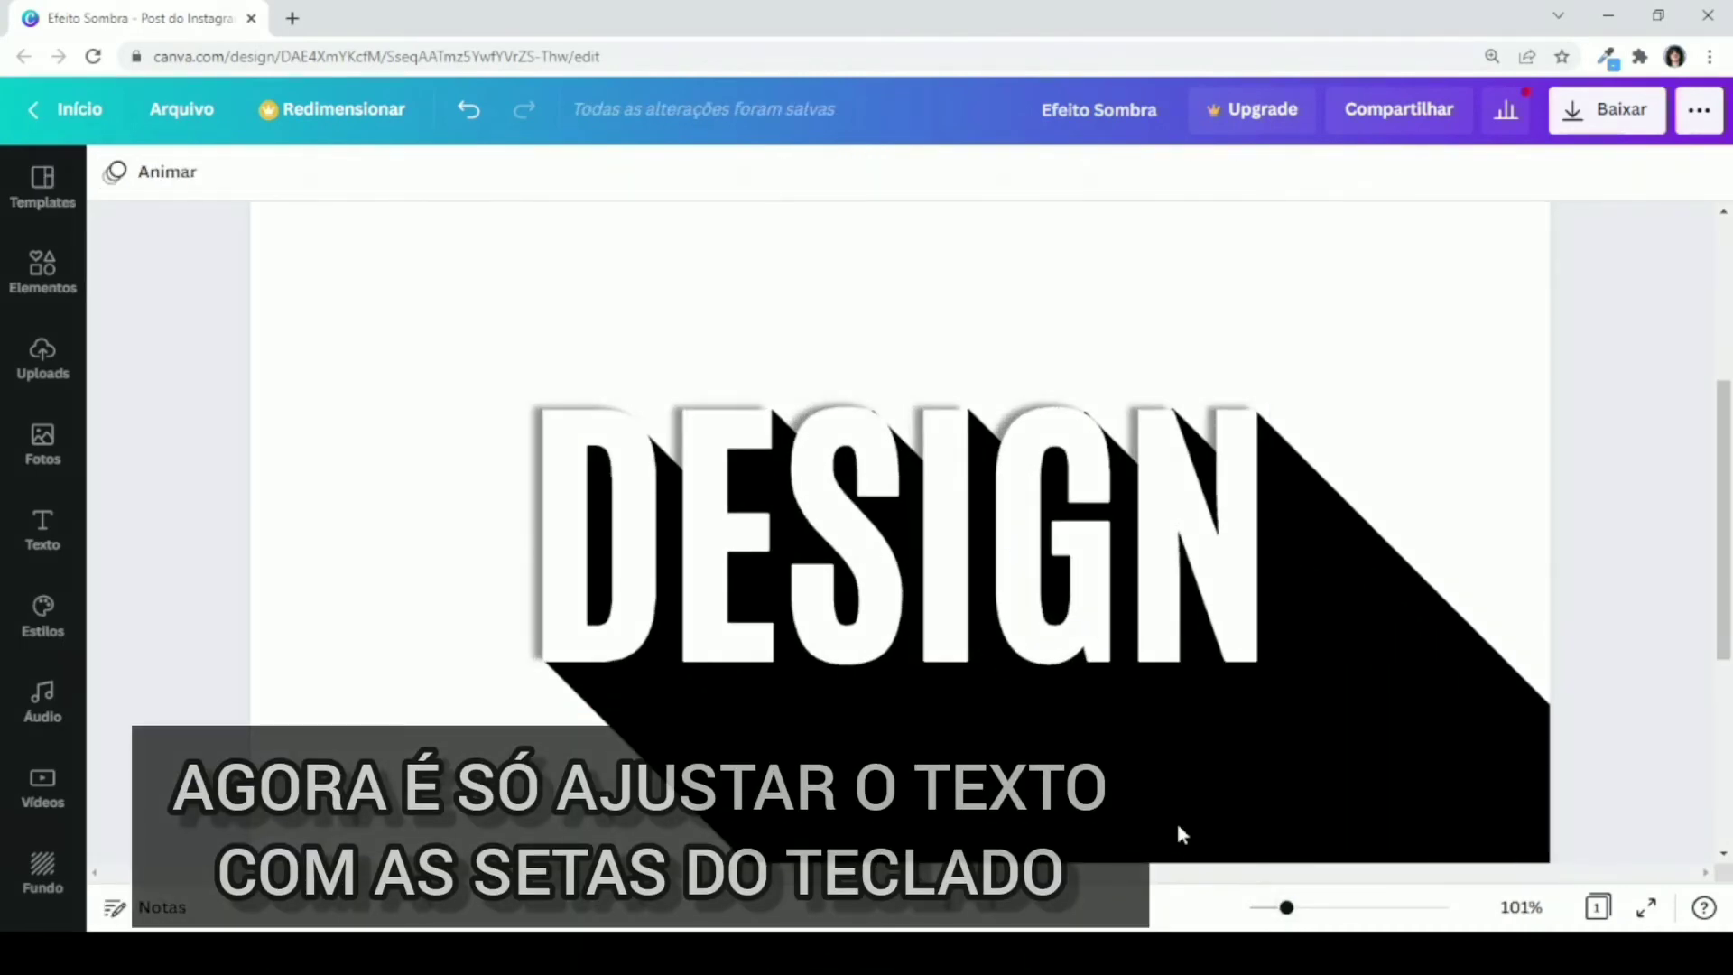
pyautogui.click(859, 552)
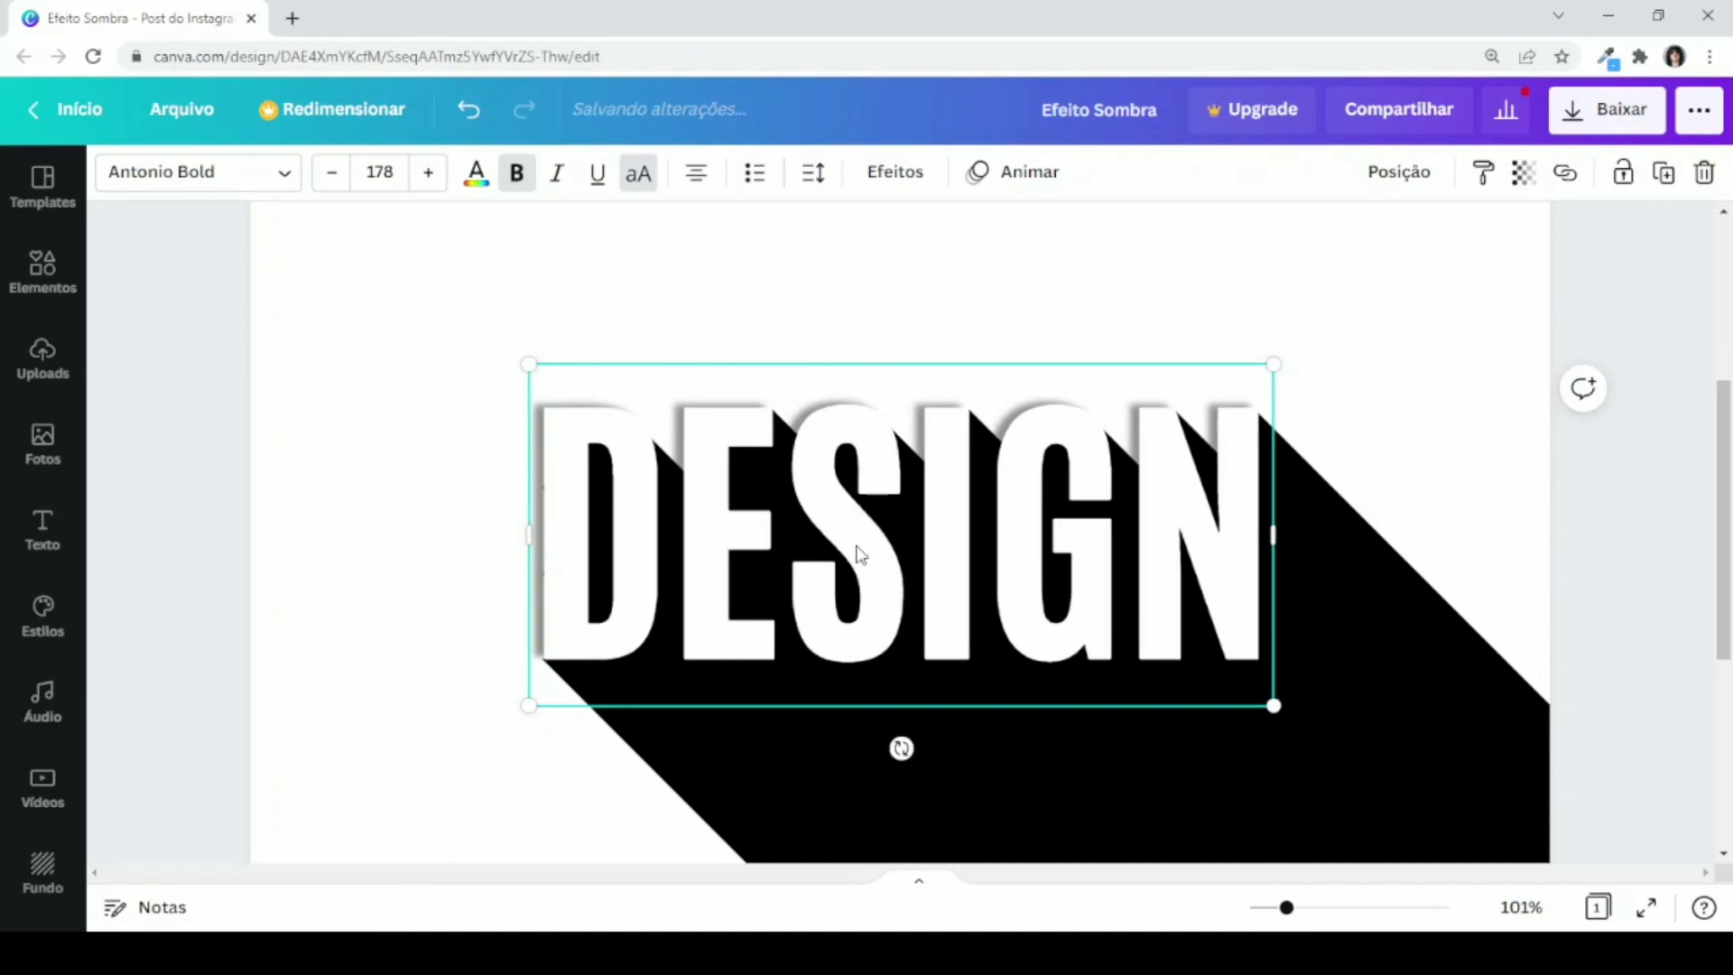
pyautogui.press('Left')
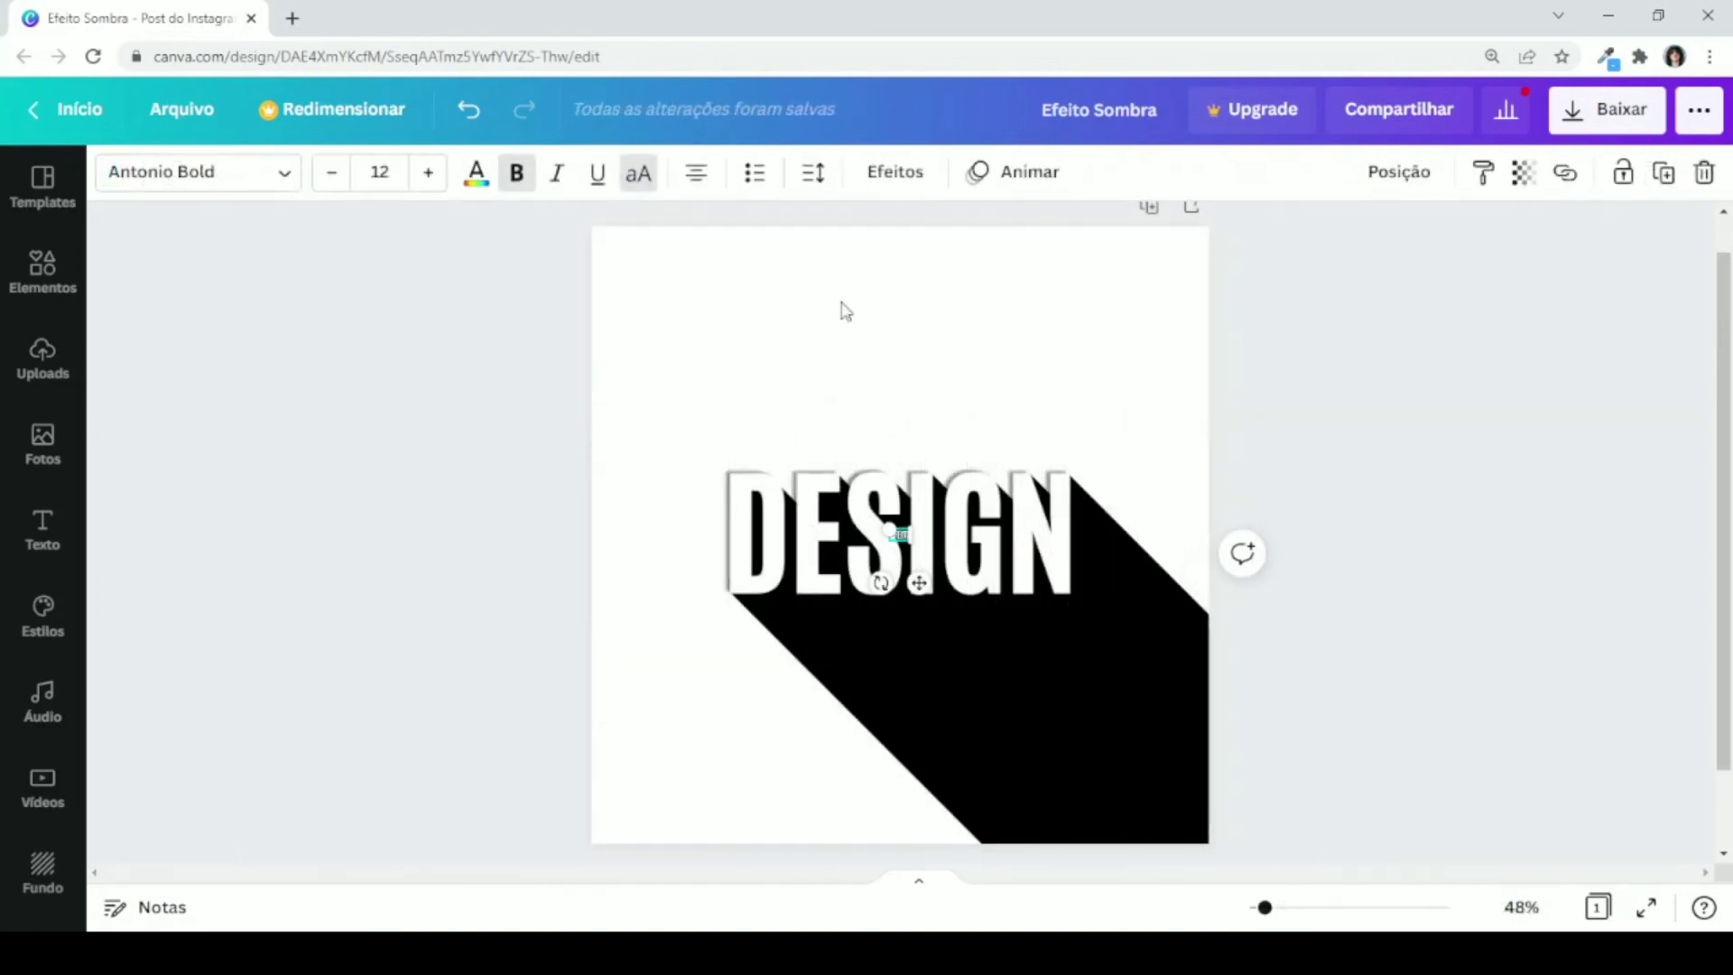
# Step: Move the small EFEITO text above the word DESIGN and colour it black
pyautogui.moveTo(922, 589); pyautogui.dragTo(897, 363)
pyautogui.click(476, 173)
pyautogui.click(218, 303)
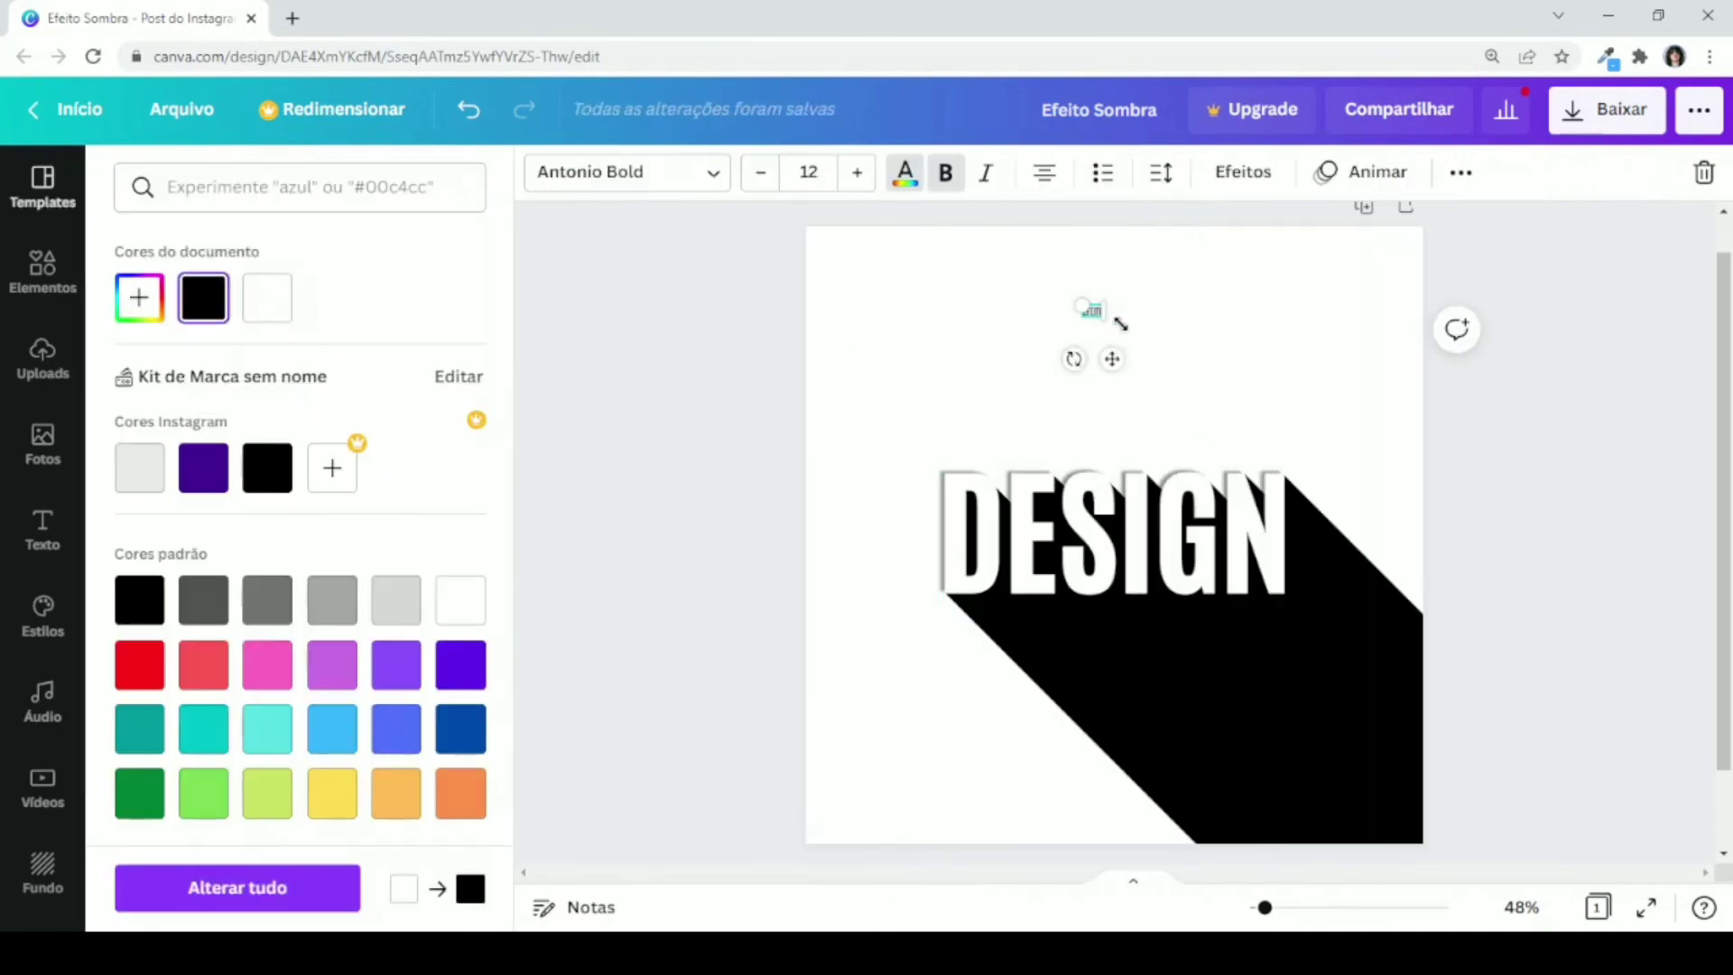
# Step: Enlarge the EFEITO text to size 64,1, reposition it above DESIGN and set its font to Antonio Light
pyautogui.moveTo(1110, 320); pyautogui.dragTo(1201, 368)
pyautogui.moveTo(1153, 403); pyautogui.dragTo(1121, 381)
pyautogui.click(681, 172)
pyautogui.click(208, 337)
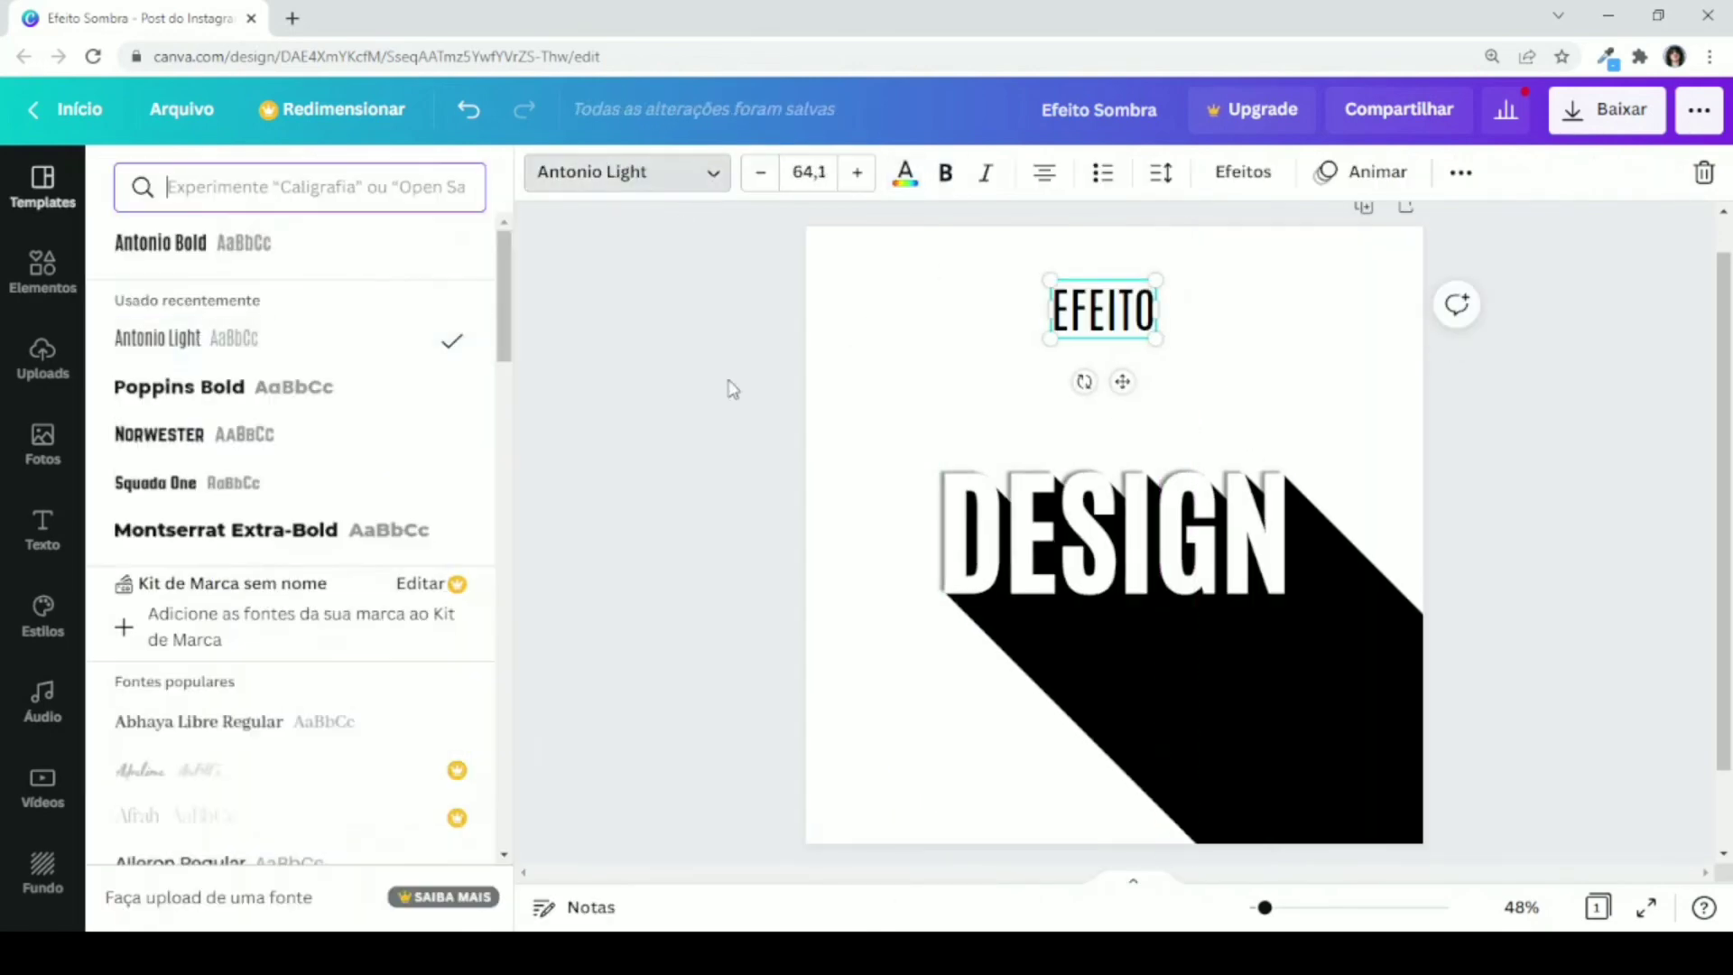
# Step: Duplicate the EFEITO text and replace the copy's wording with SOMBRA LONGA
pyautogui.click(920, 333)
pyautogui.hotkey('ctrl', 'd')
pyautogui.doubleClick(921, 333)
pyautogui.write('SOMBRA LONGA')
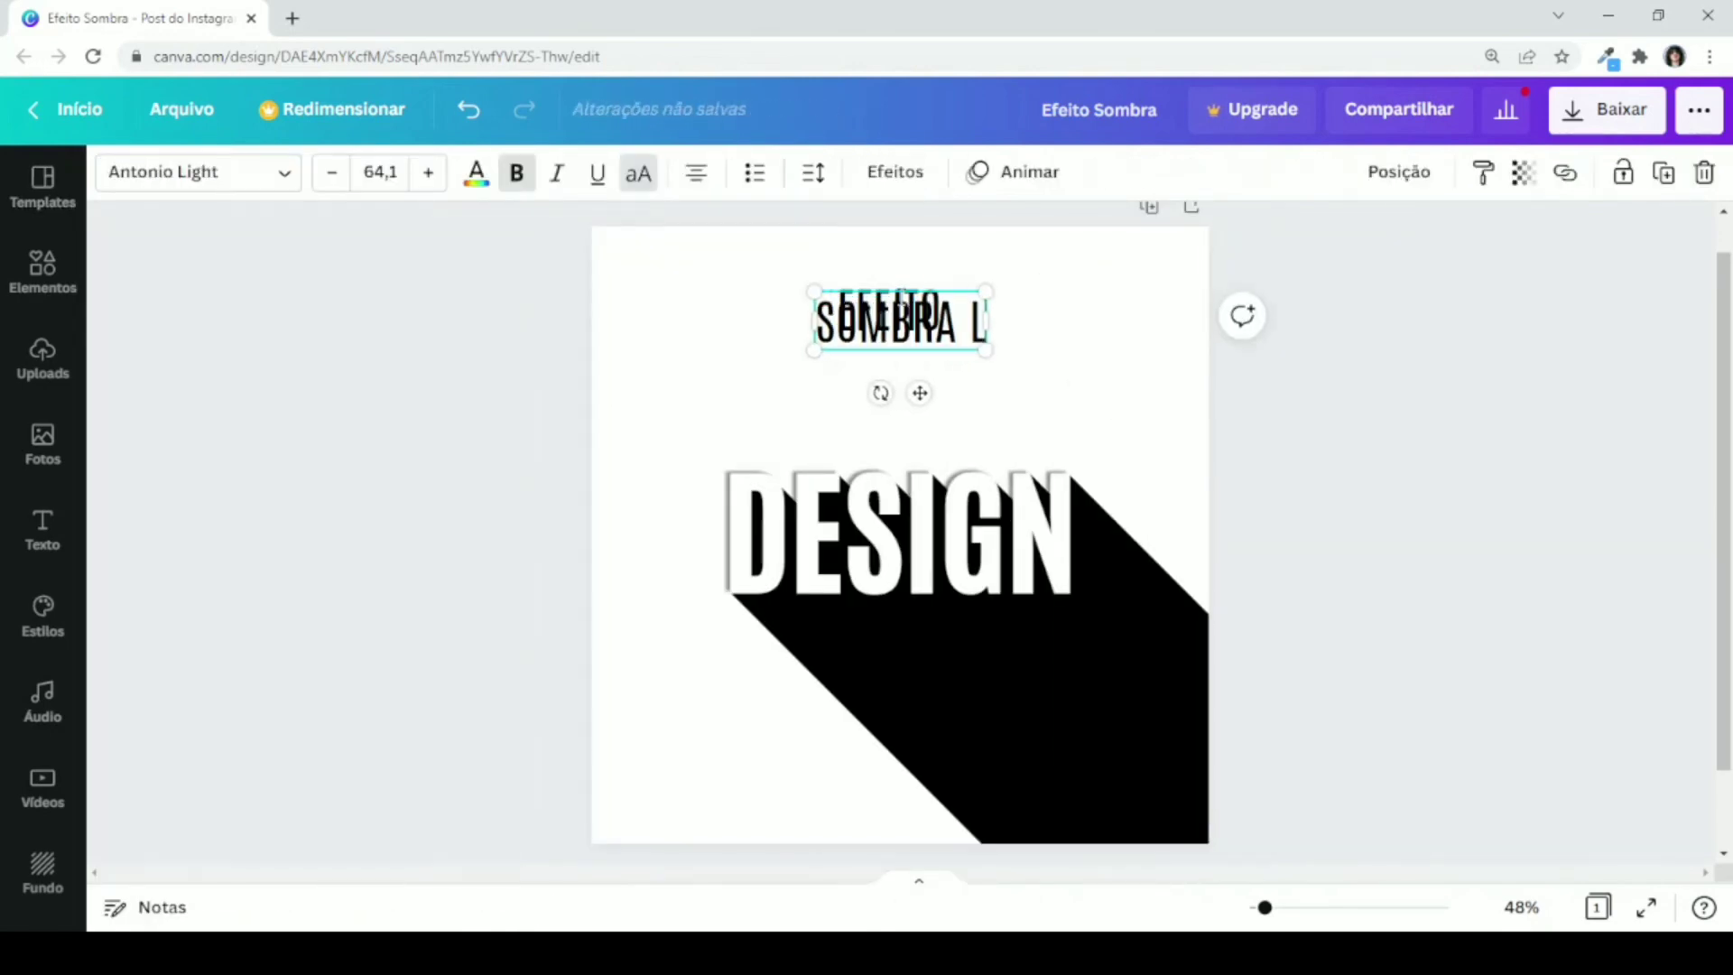
# Step: Give the SOMBRA LONGA text a bold font and place it directly below EFEITO
pyautogui.click(198, 171)
pyautogui.click(973, 408)
pyautogui.click(930, 332)
pyautogui.moveTo(912, 394); pyautogui.dragTo(913, 443)
pyautogui.click(1412, 427)
# Step: Examine the headings and long shadow up close, and compare the colour variations on pages 2 and 3
pyautogui.moveTo(1265, 907); pyautogui.dragTo(1290, 907)
pyautogui.scroll(1, 1357, 386)
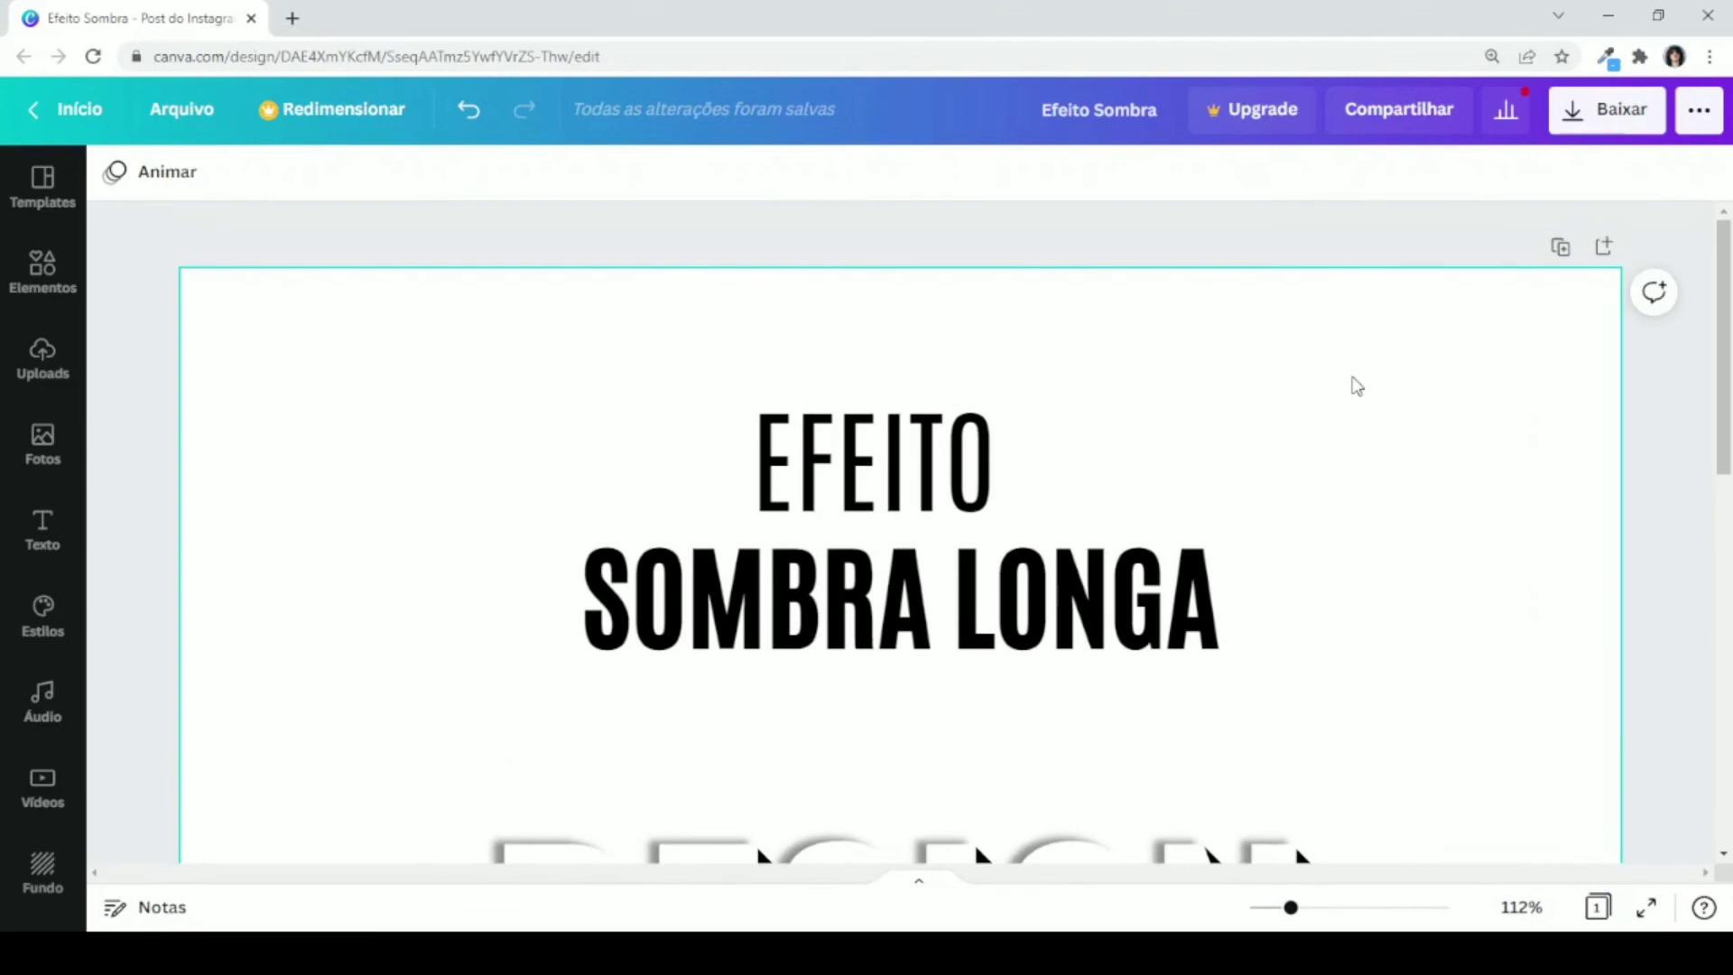
pyautogui.moveTo(1729, 335); pyautogui.dragTo(1701, 478)
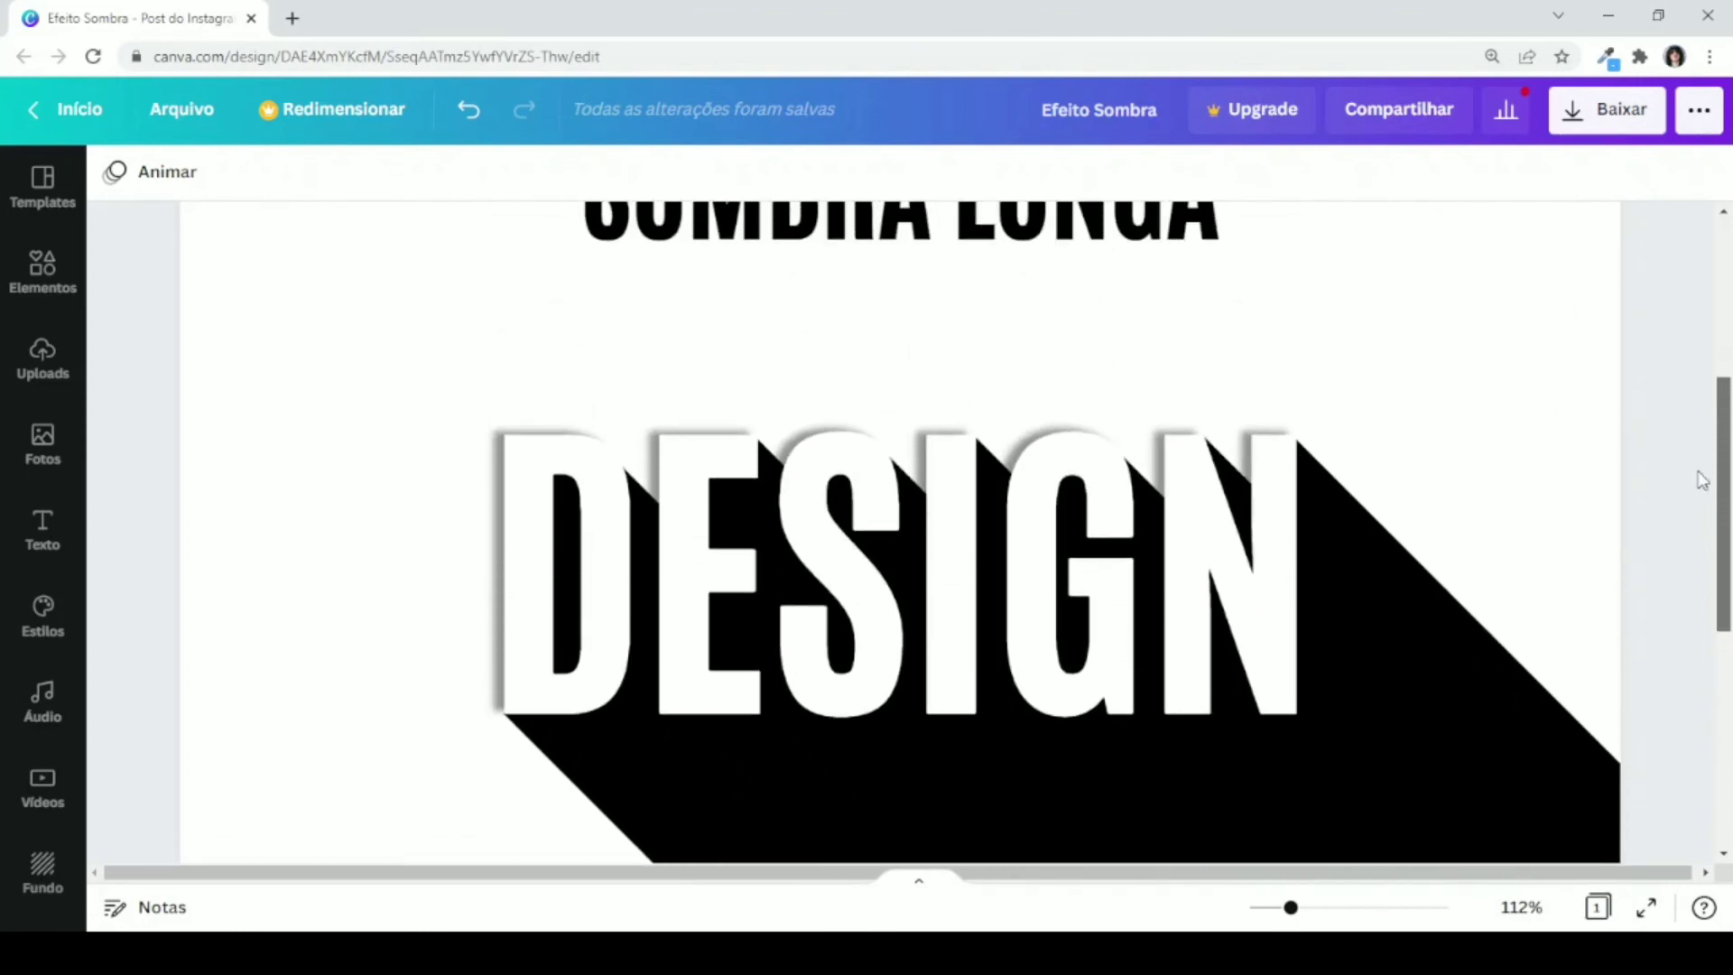
pyautogui.moveTo(1294, 909); pyautogui.dragTo(1265, 910)
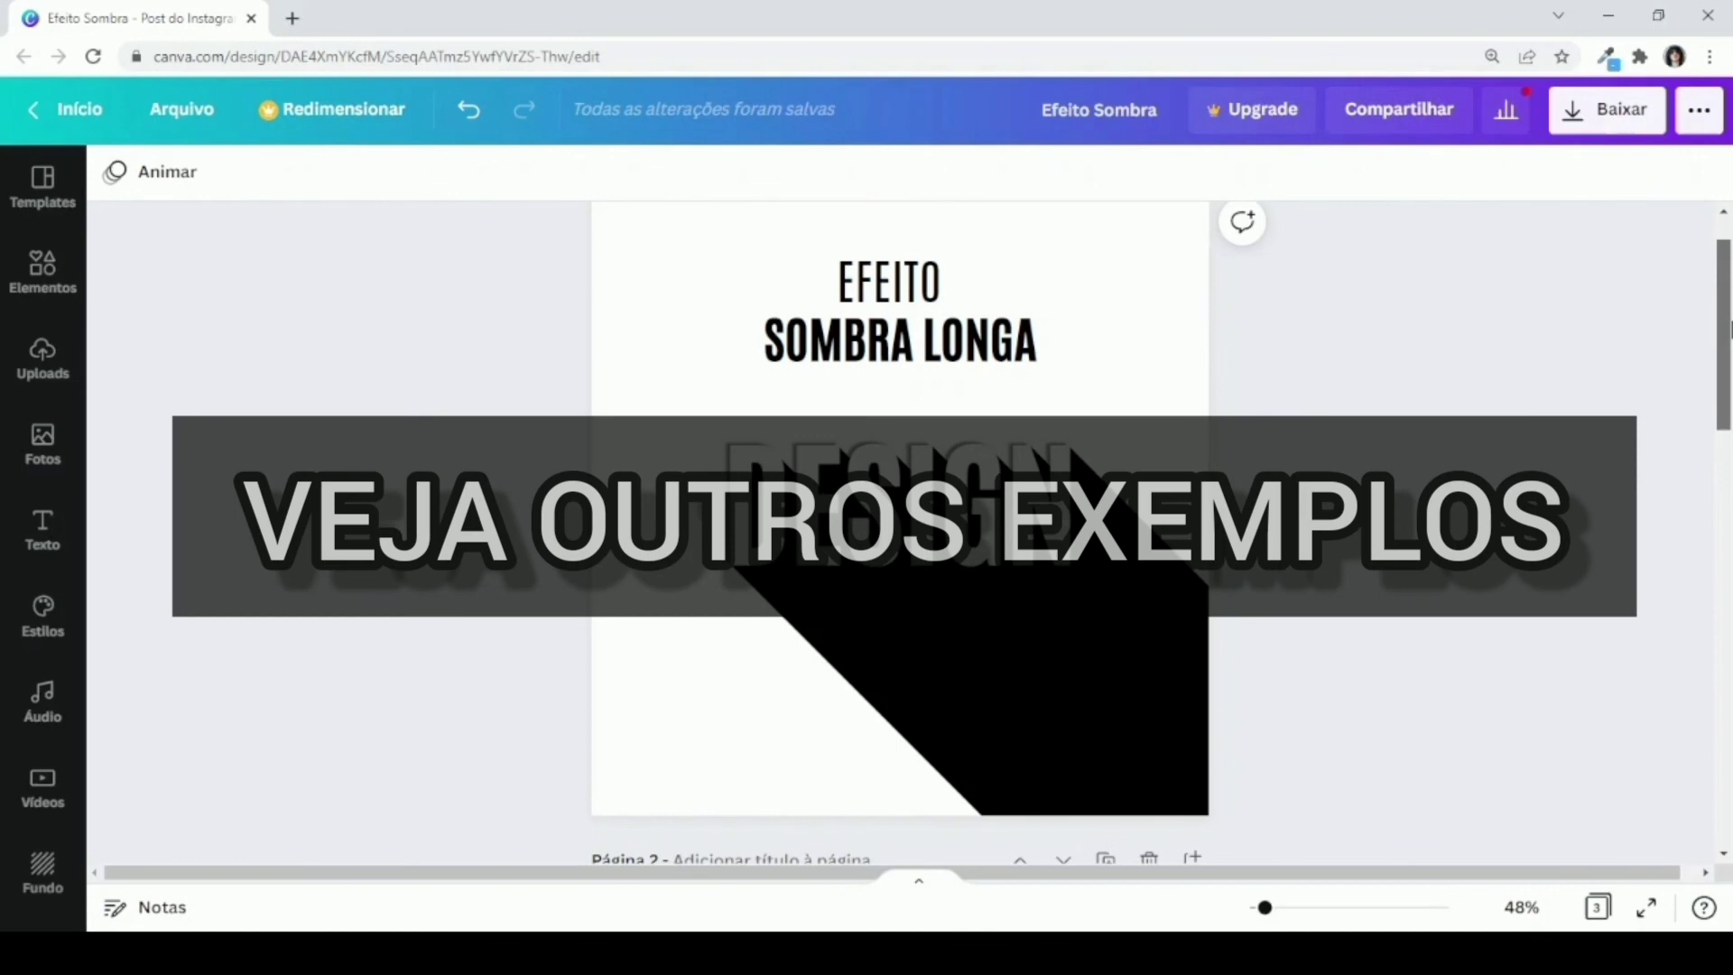
pyautogui.moveTo(1725, 329); pyautogui.dragTo(1725, 522)
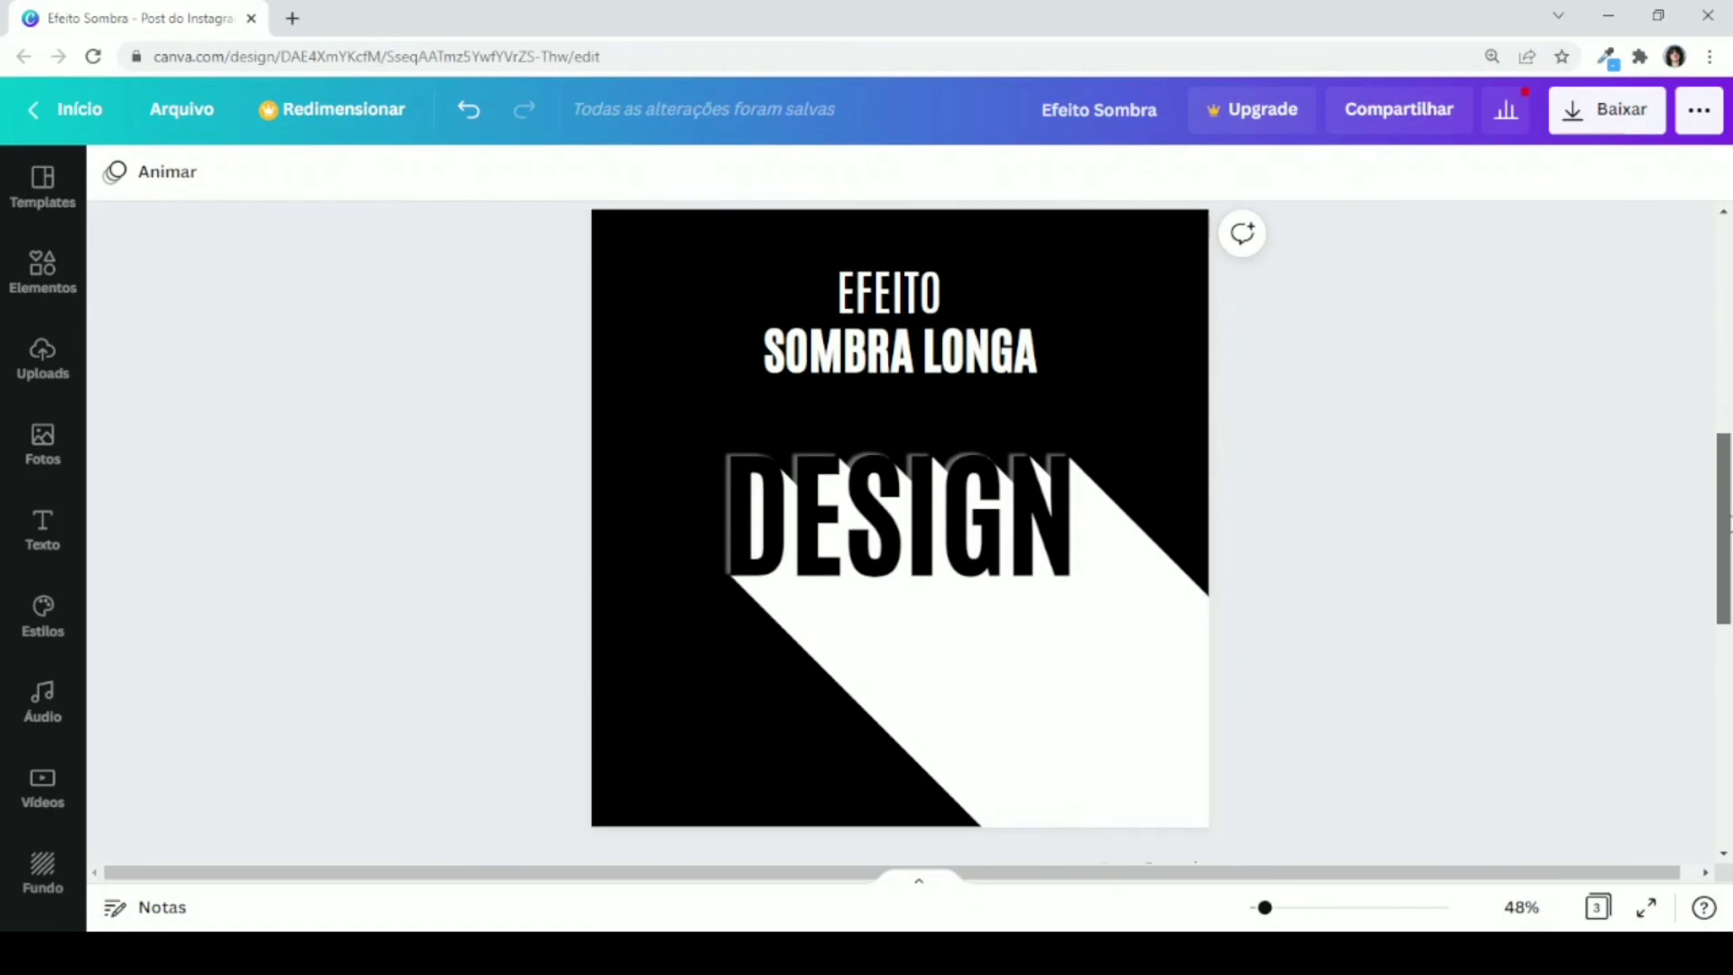
pyautogui.moveTo(1725, 521); pyautogui.dragTo(1727, 714)
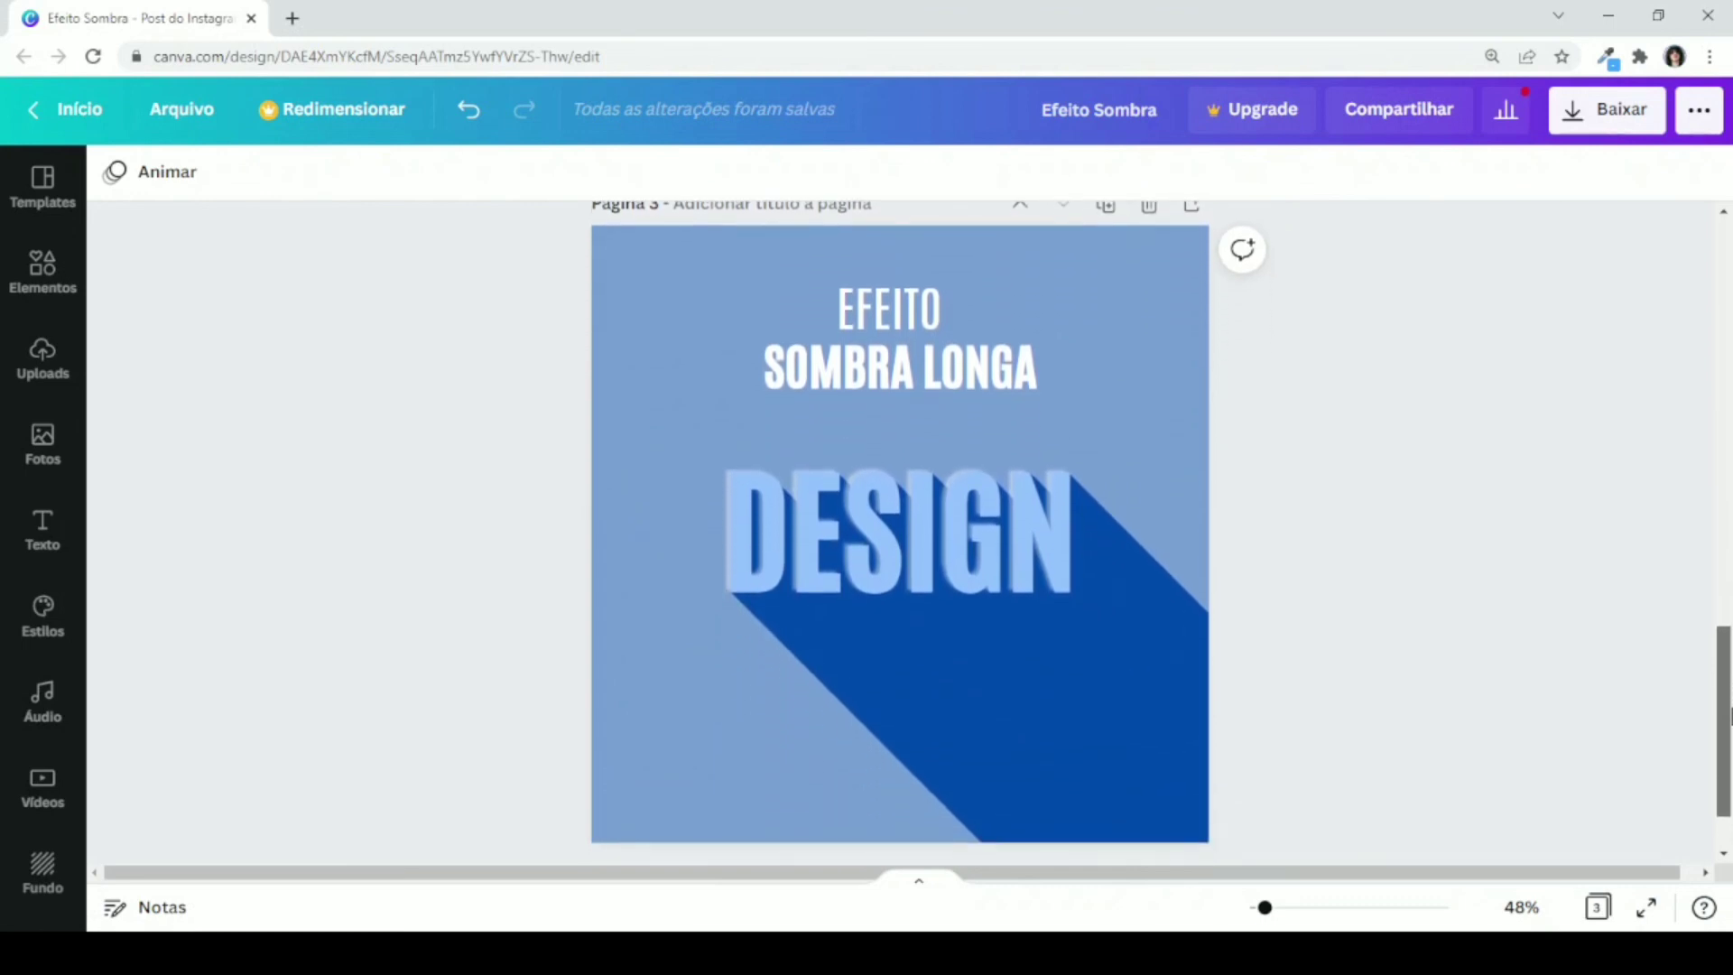
pyautogui.moveTo(1727, 714); pyautogui.dragTo(1727, 347)
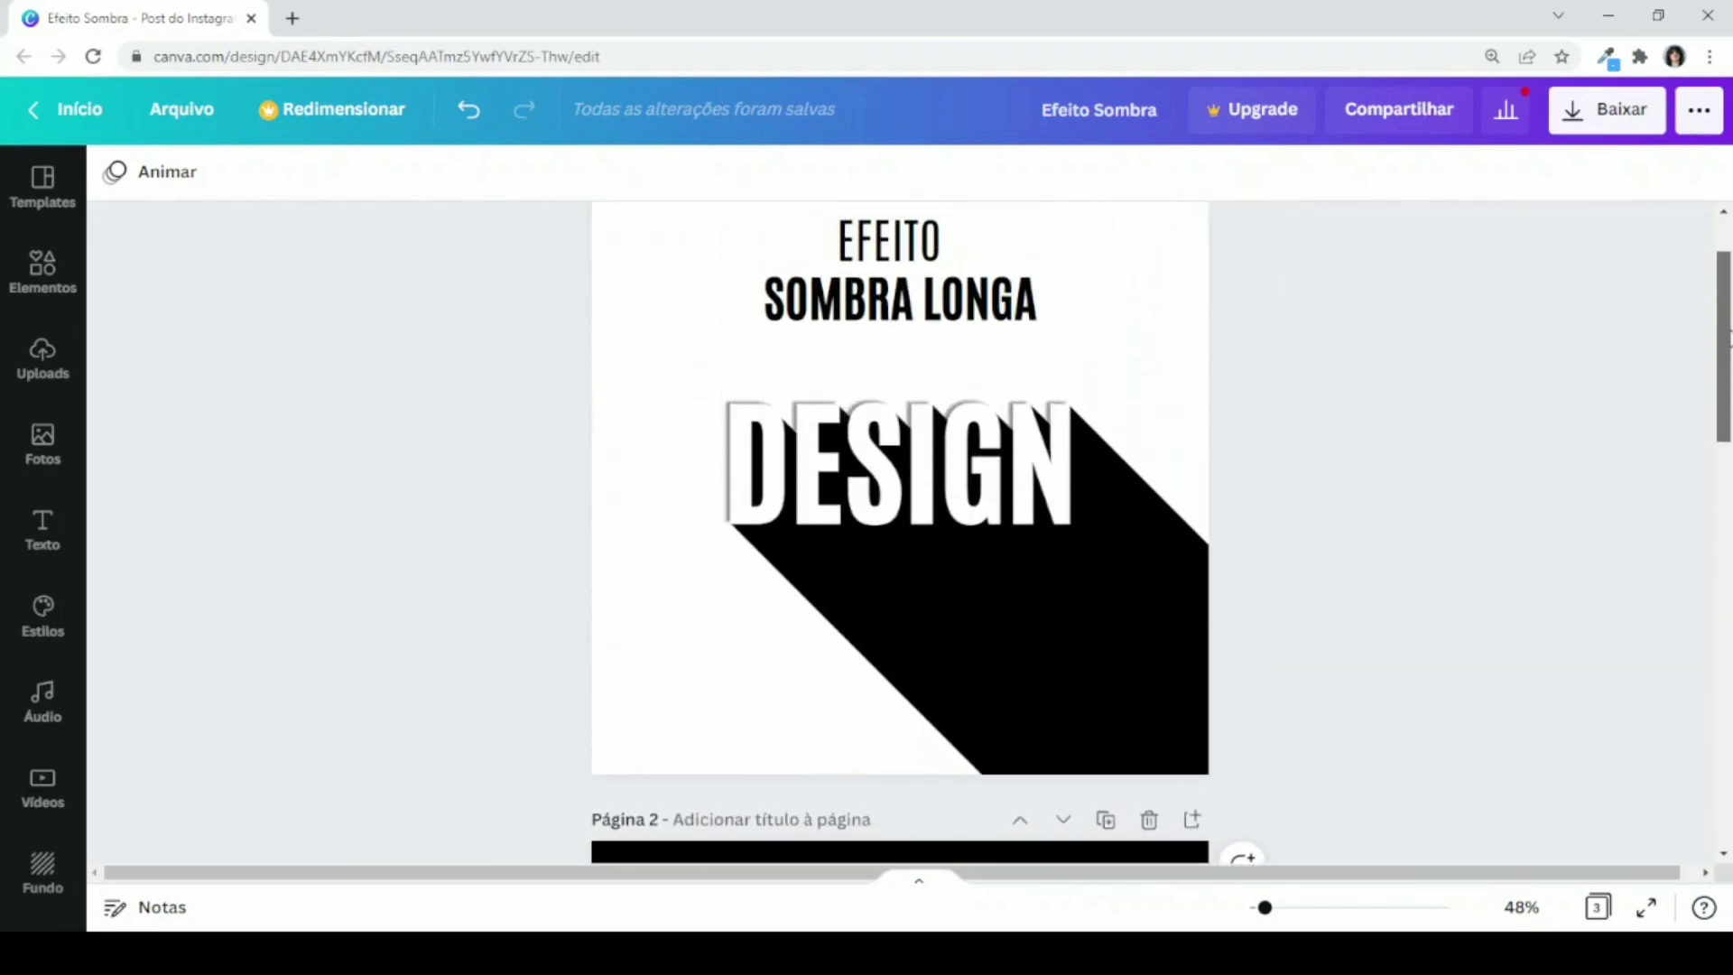